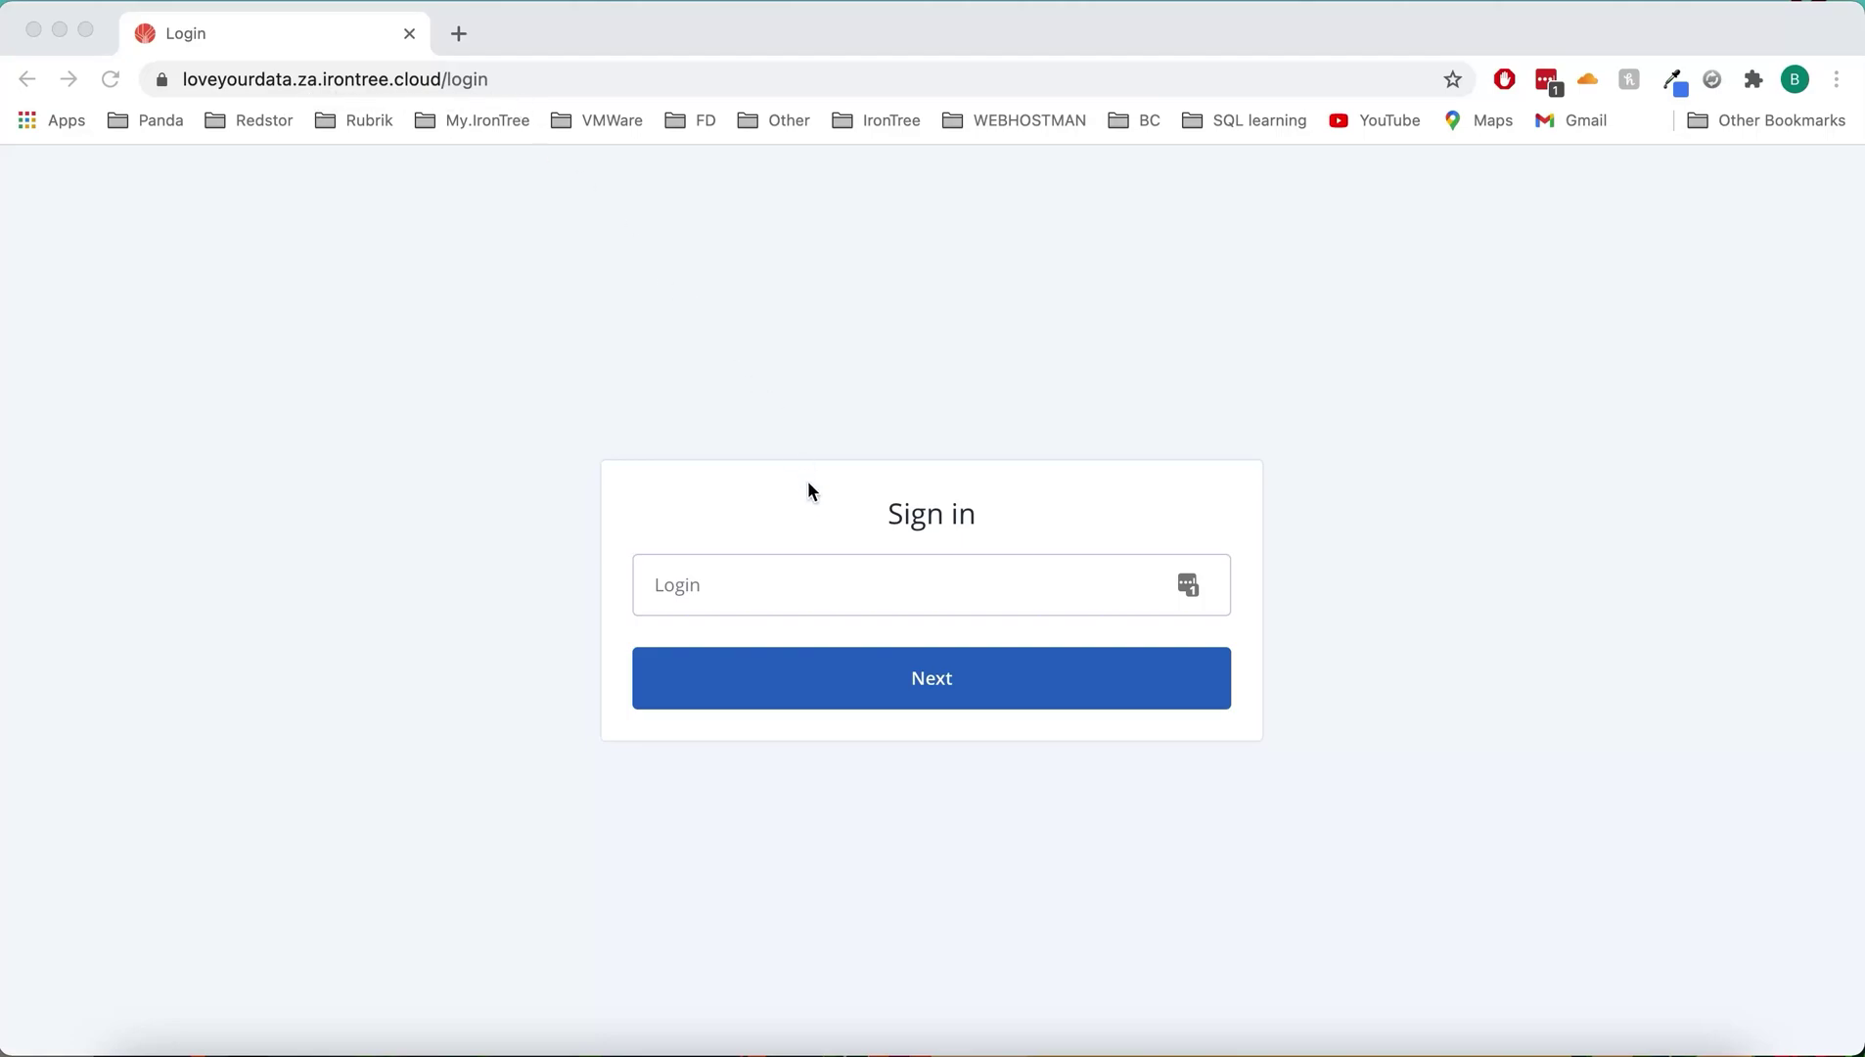
Step: Sign in to the demo account with its login name and password
{"action": "left_click", "coordinate": [728, 600]}
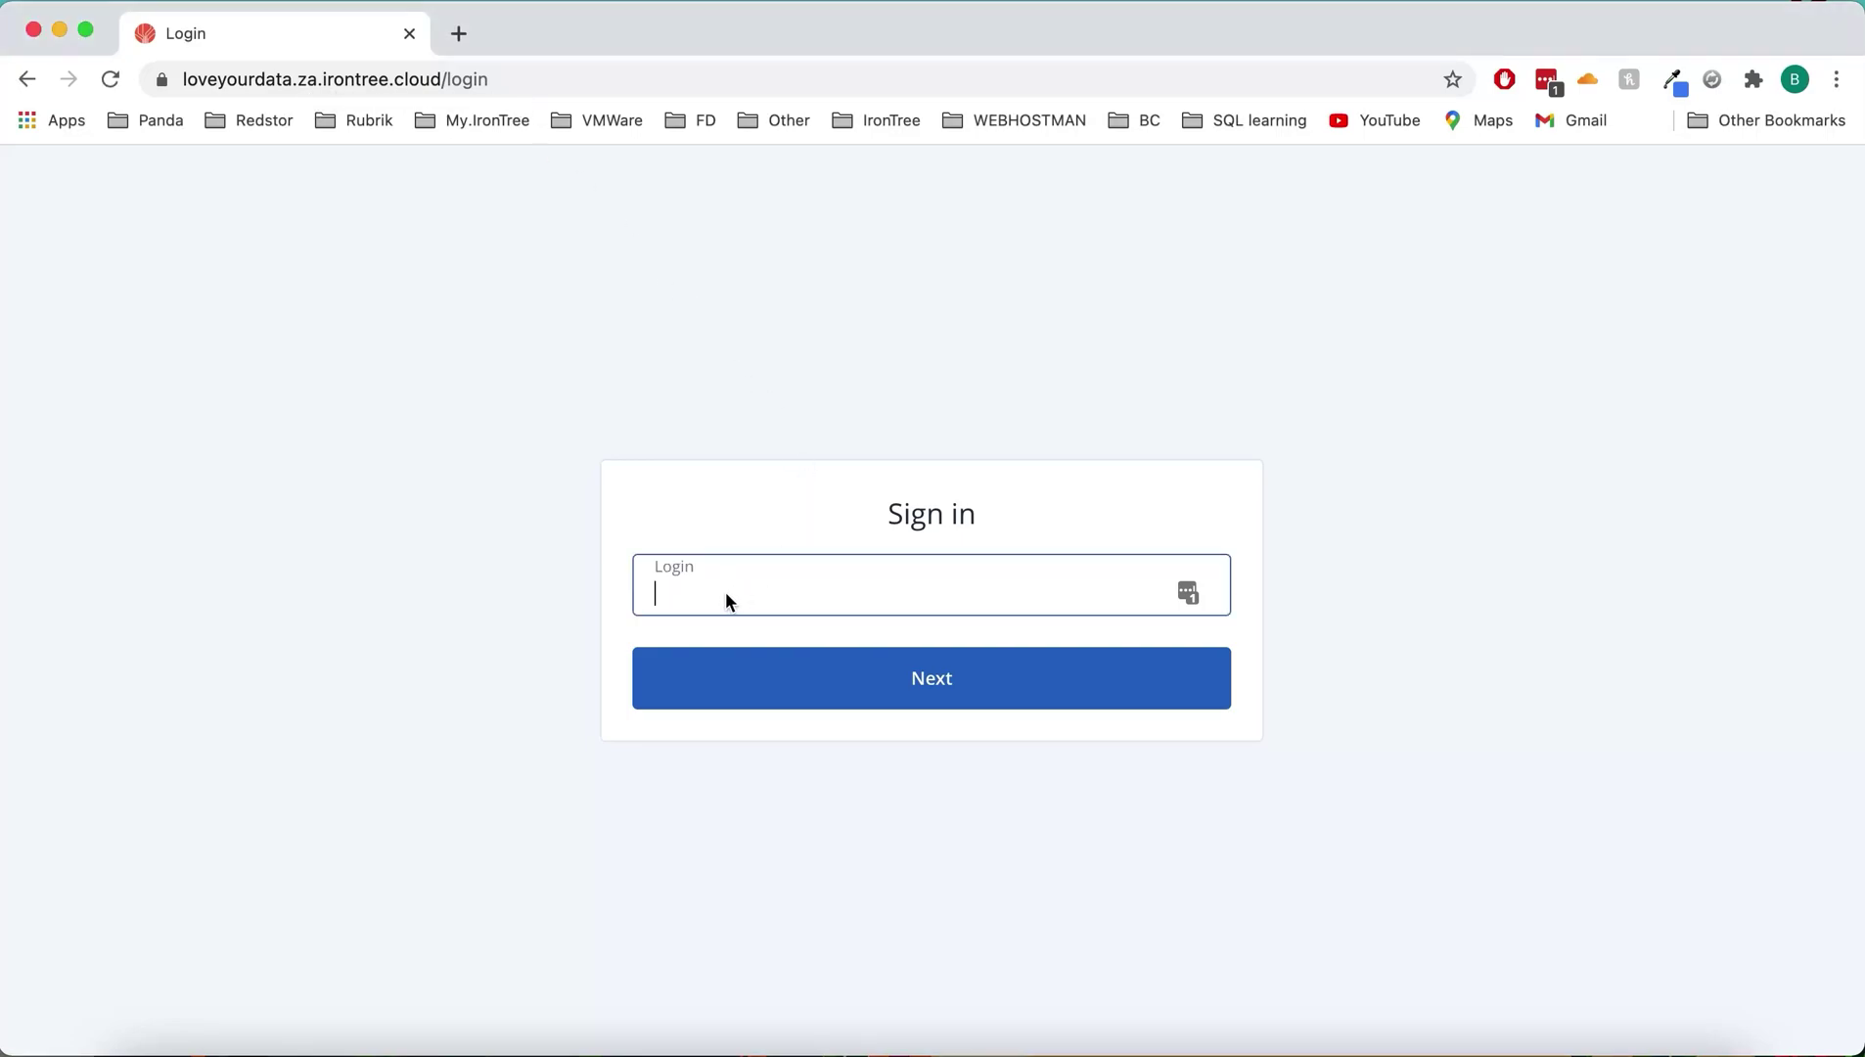
{"action": "type", "text": "byron-demo"}
{"action": "key", "text": "Return"}
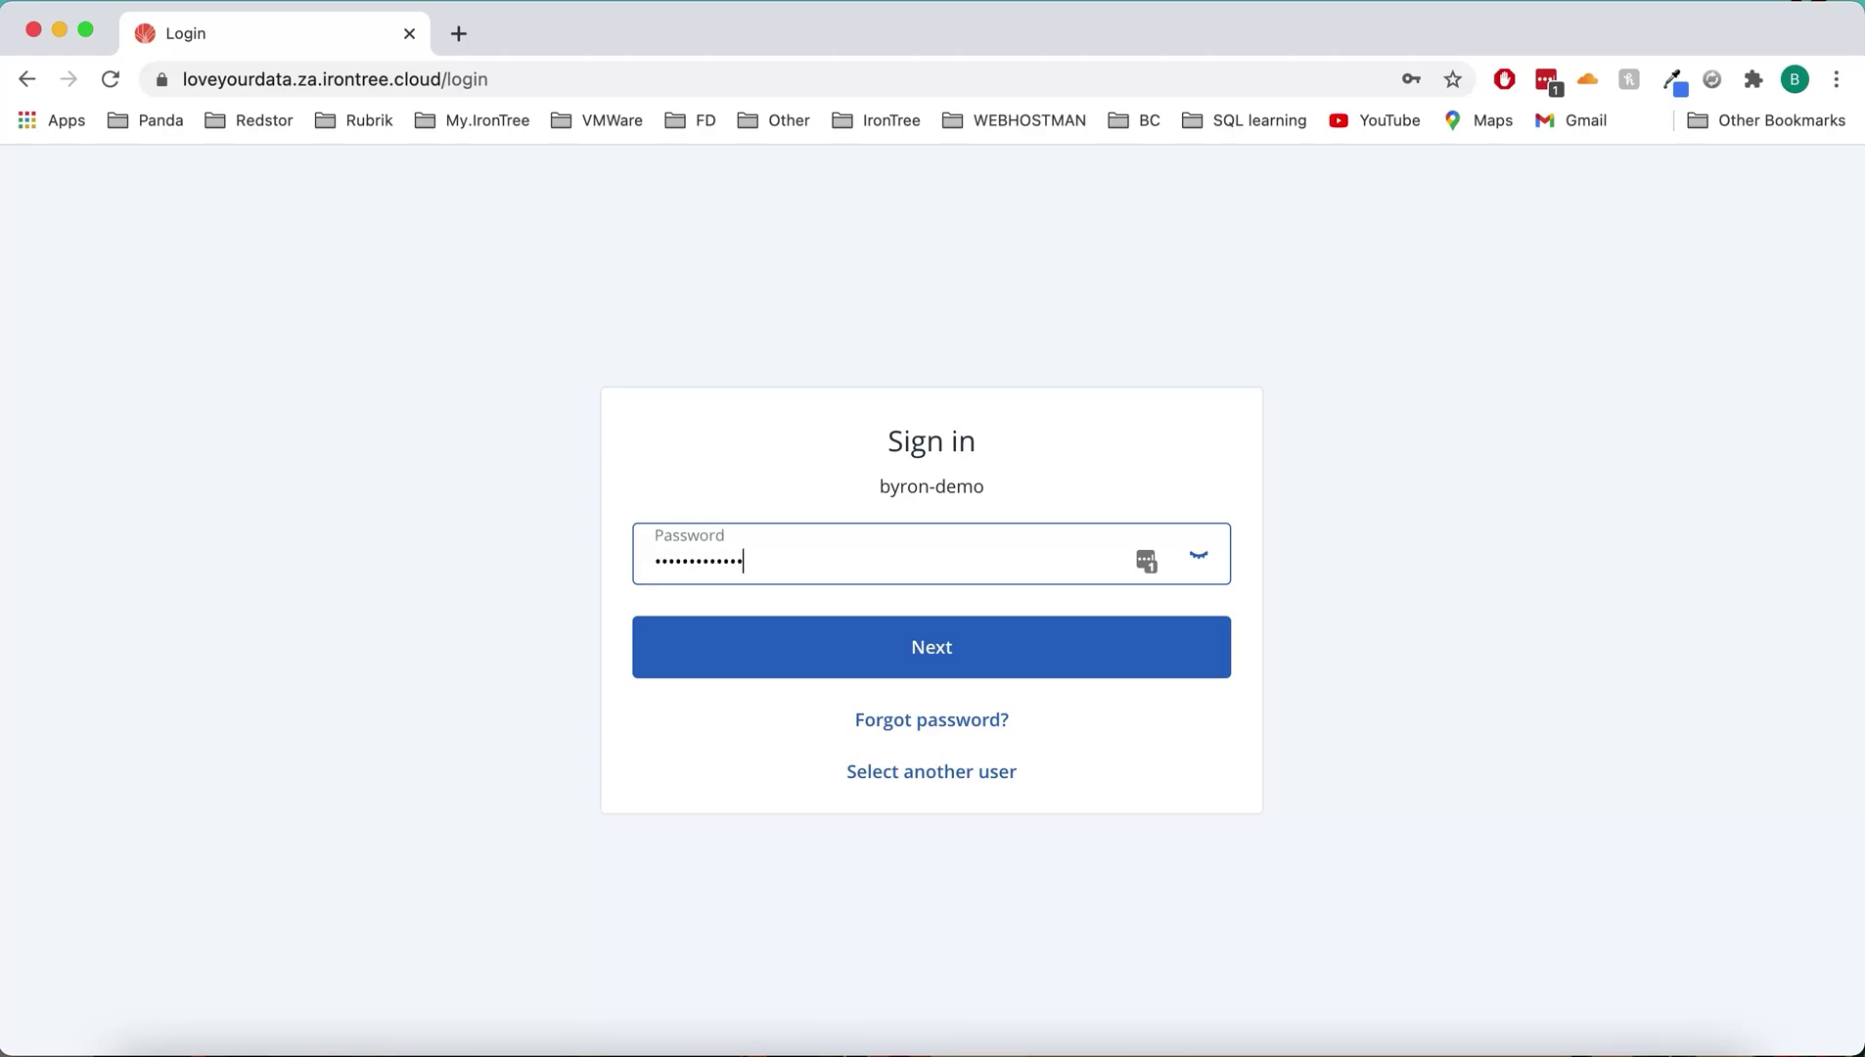
{"action": "key", "text": "Return"}
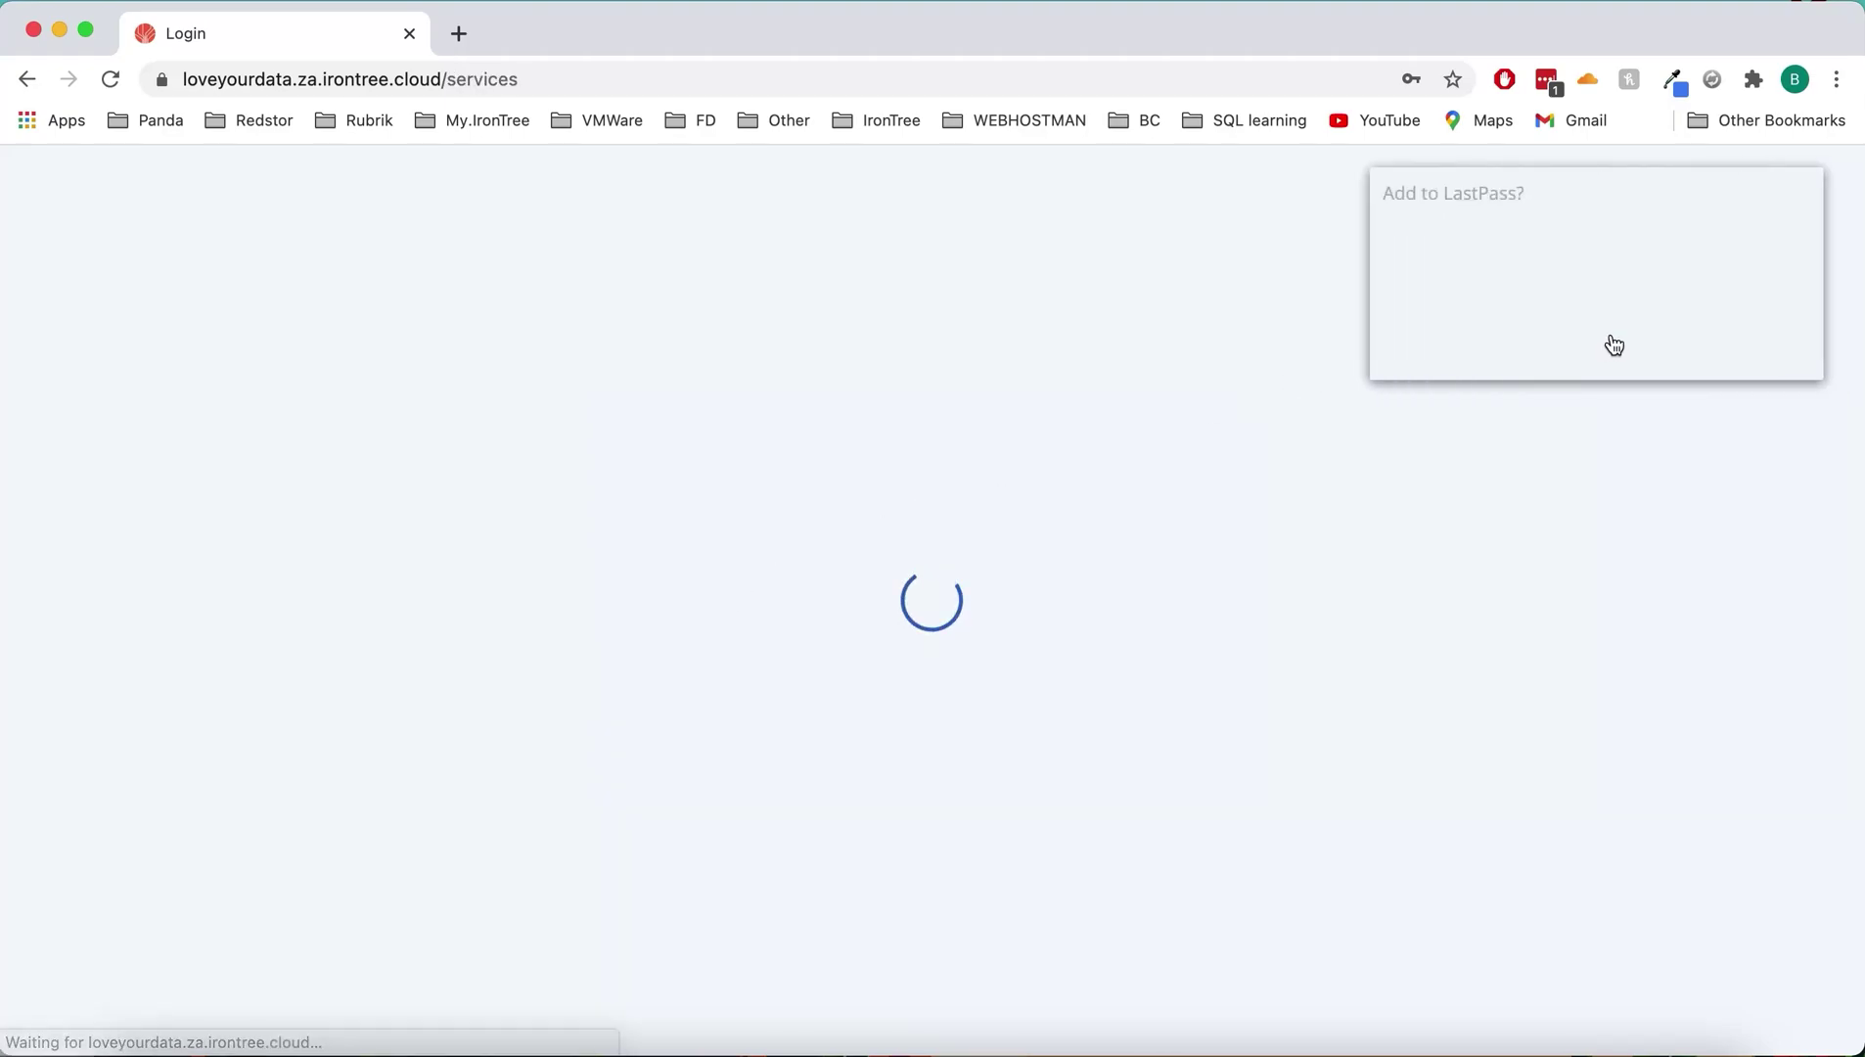
Step: Dismiss the save-password popup and open Cyber Protection's All devices list
{"action": "left_click", "coordinate": [1640, 348]}
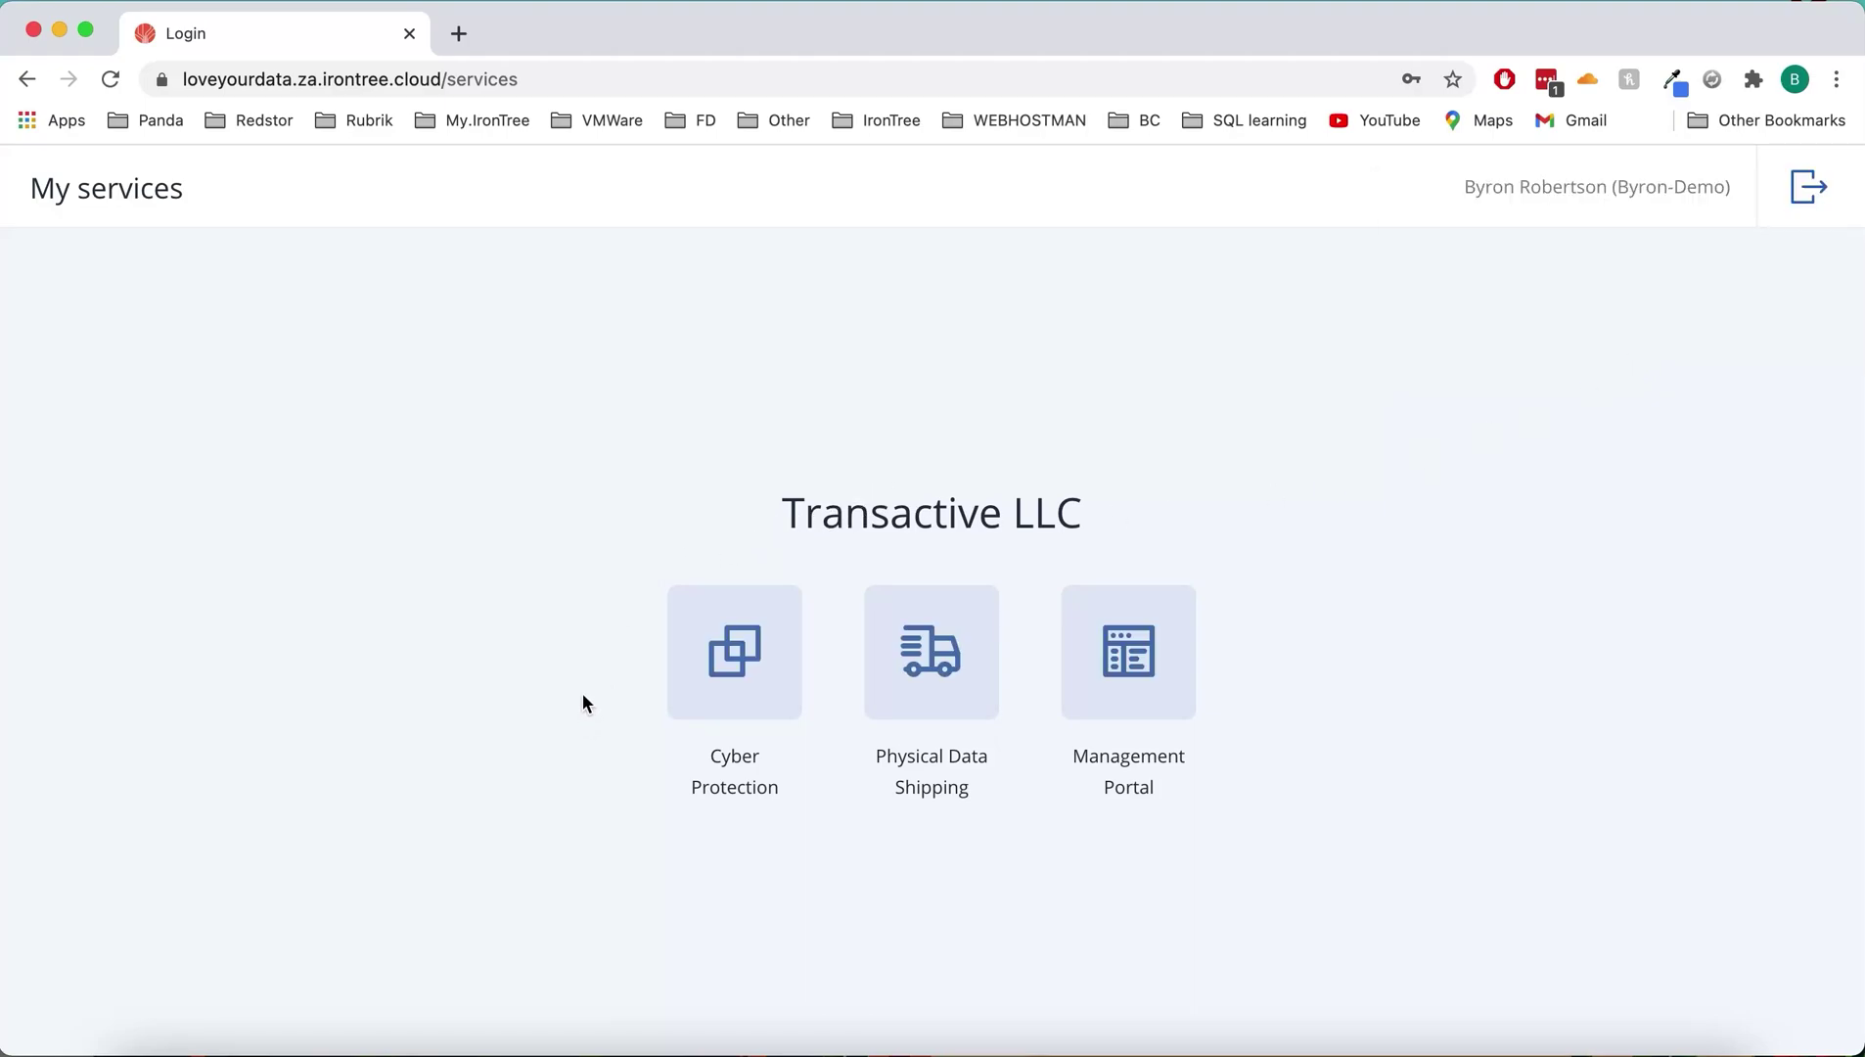
{"action": "left_click", "coordinate": [721, 656]}
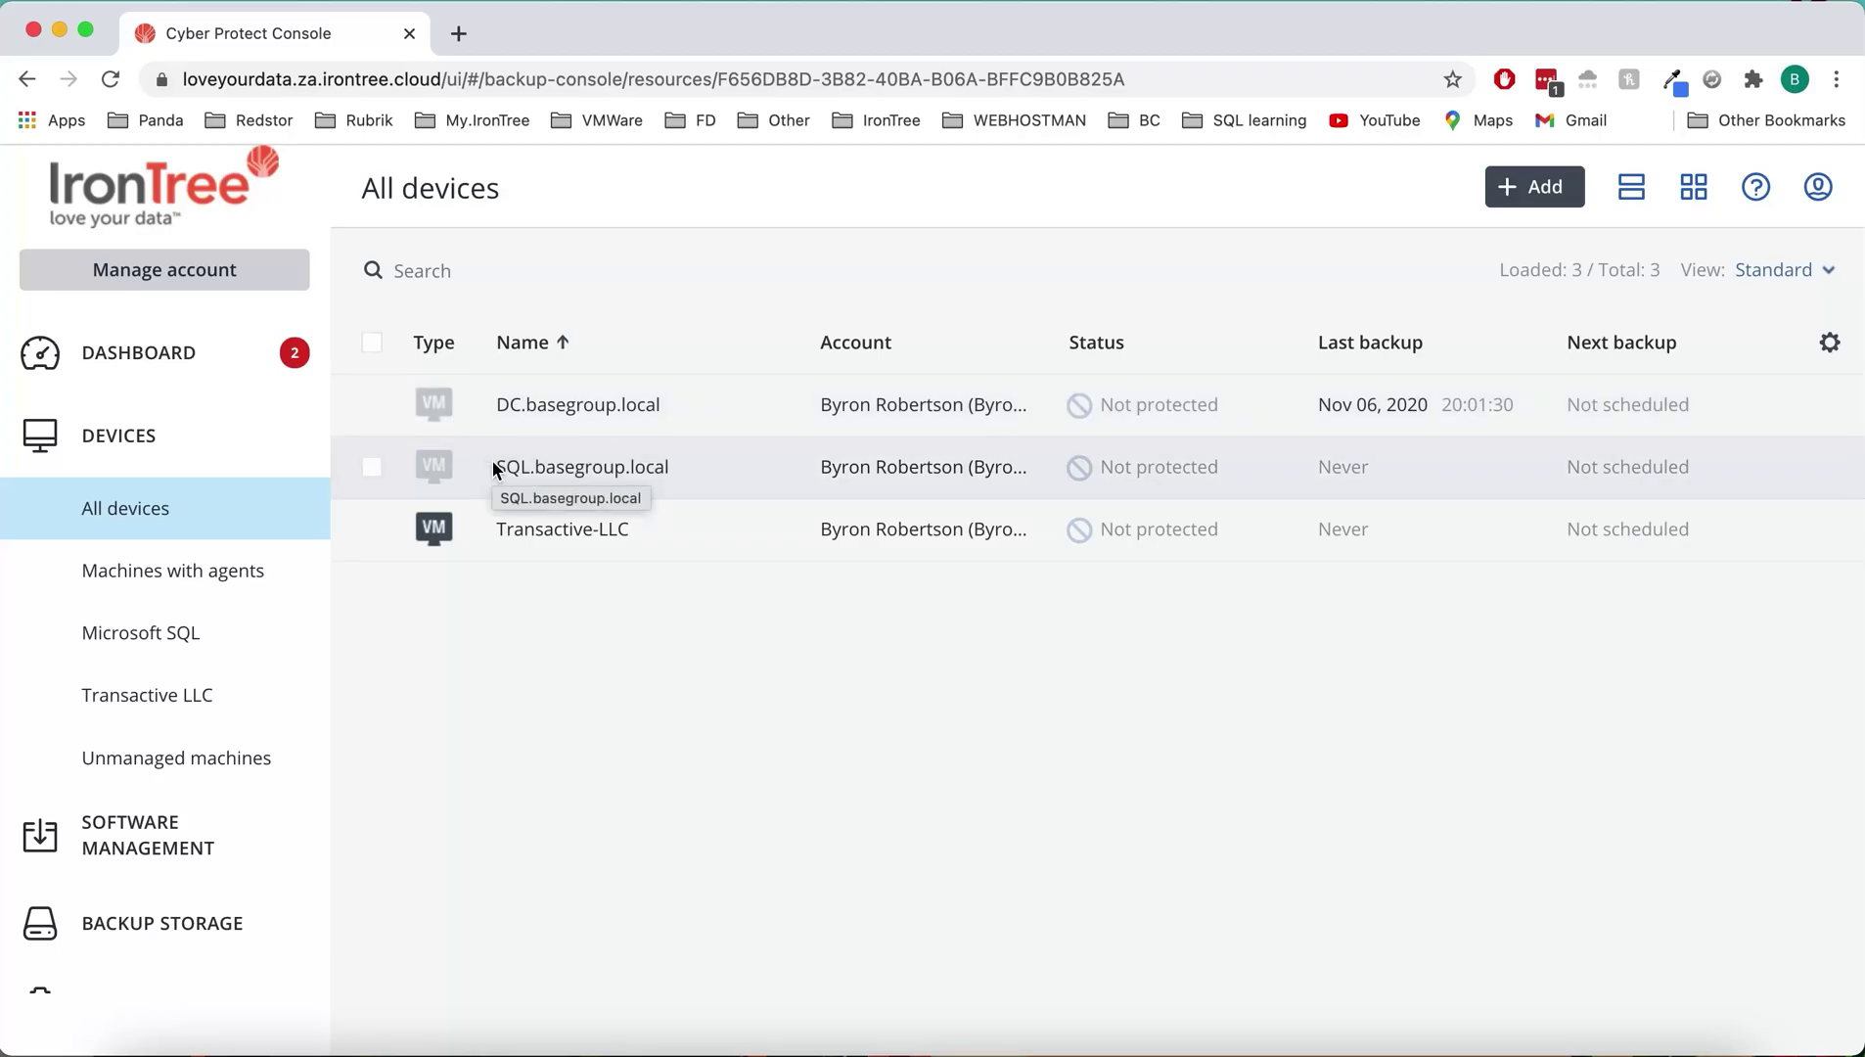
Step: Select the Transactive-LLC machine and create a new protection plan for it
{"action": "left_click", "coordinate": [374, 529]}
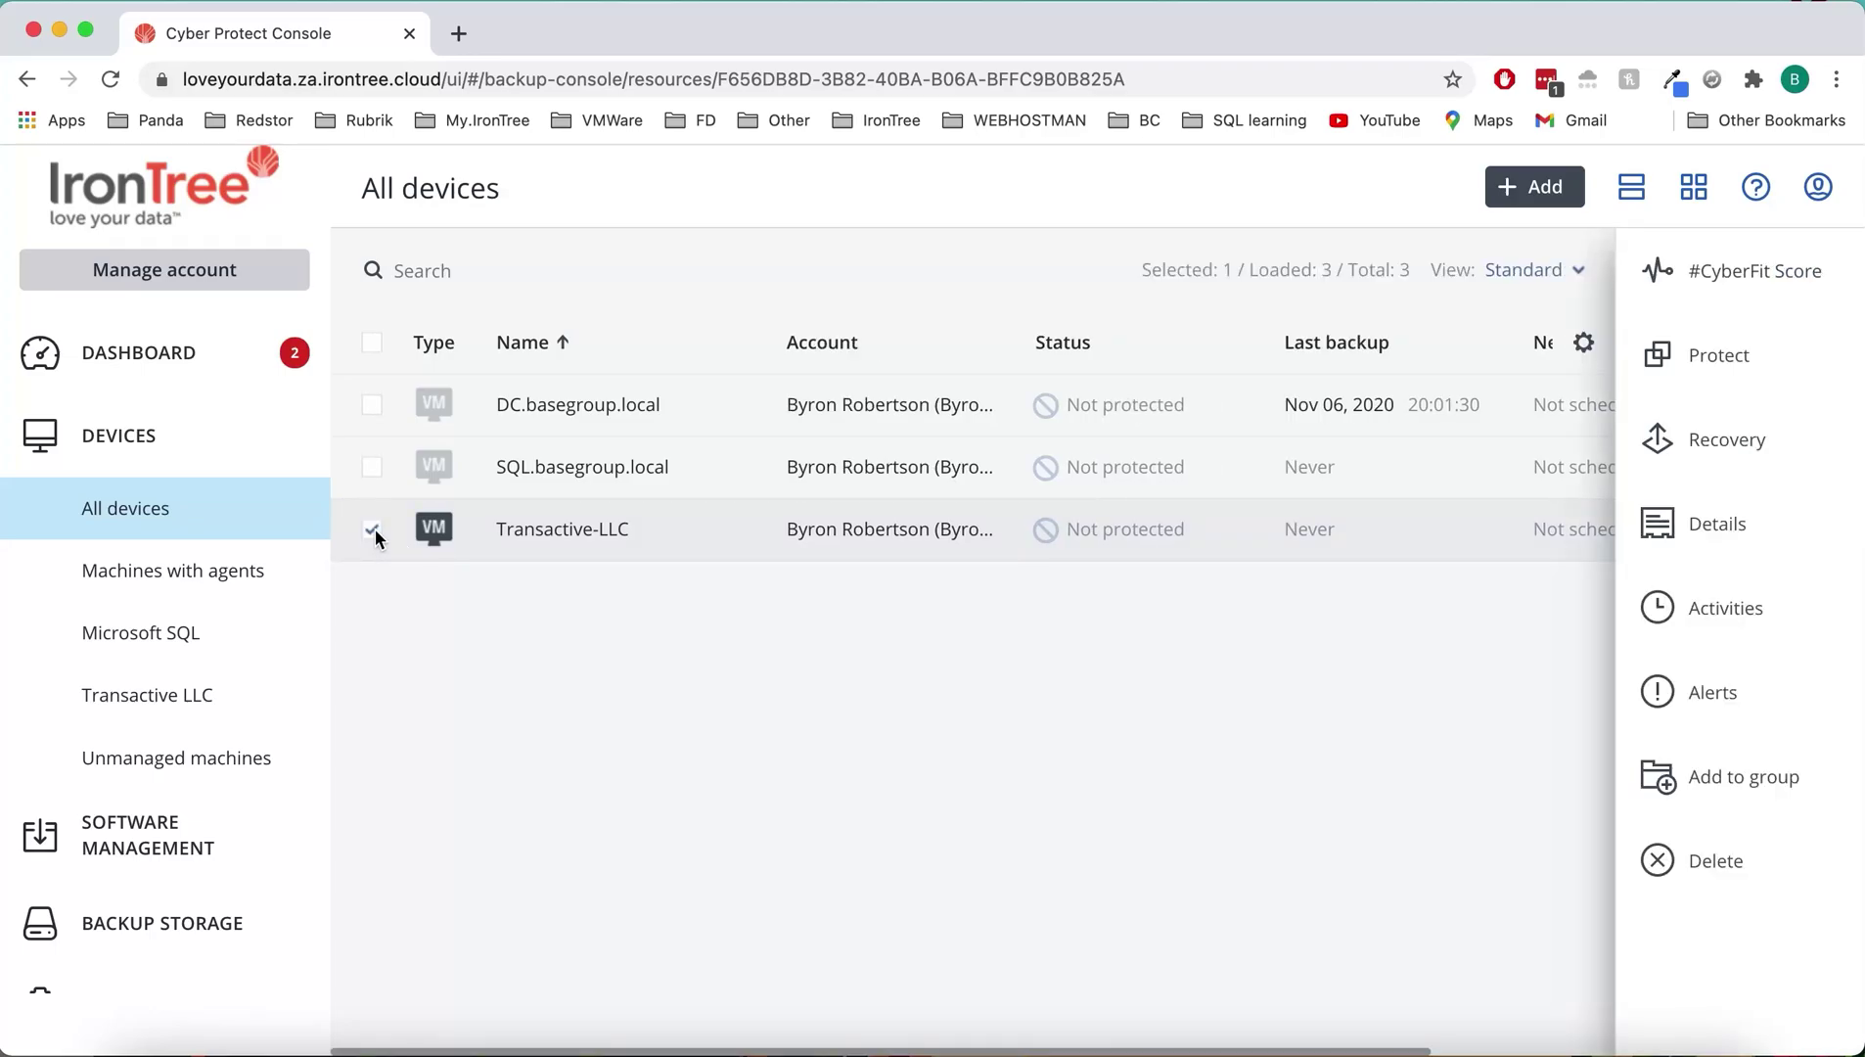
{"action": "left_click", "coordinate": [1761, 362]}
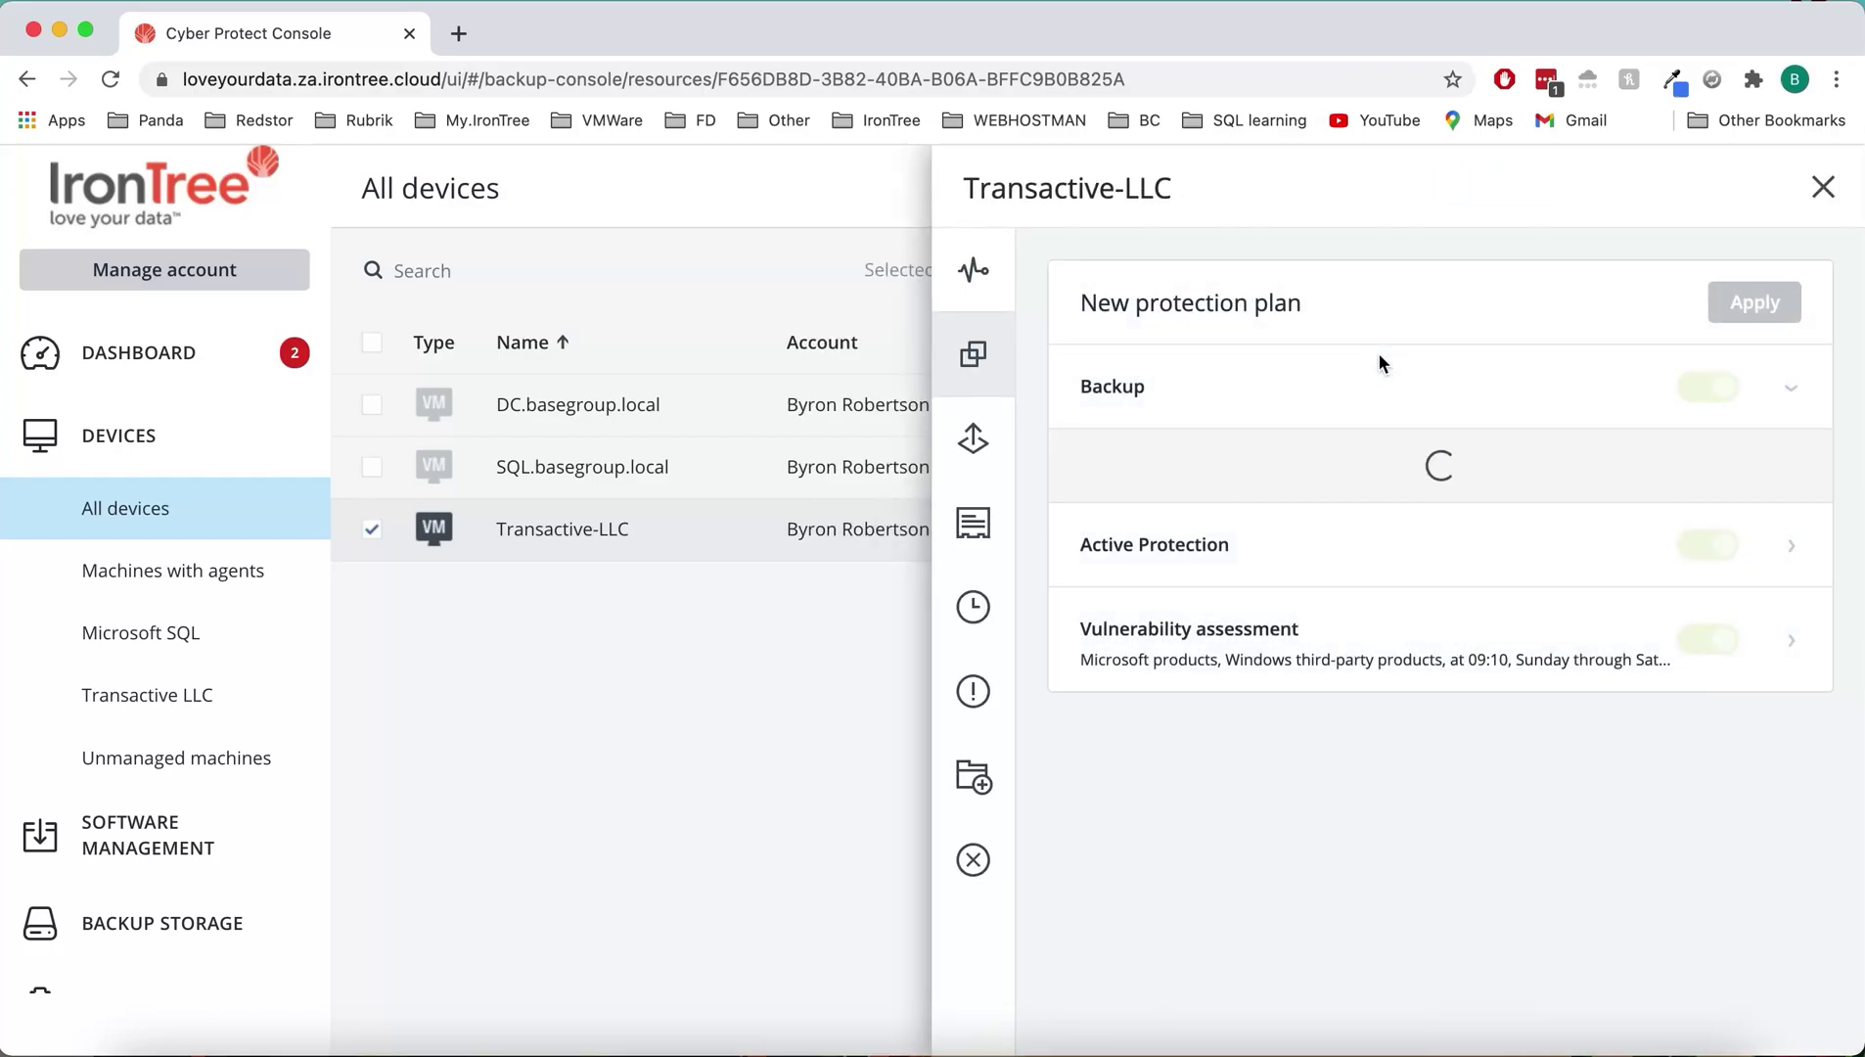
{"action": "mouse_move", "coordinate": [1324, 316]}
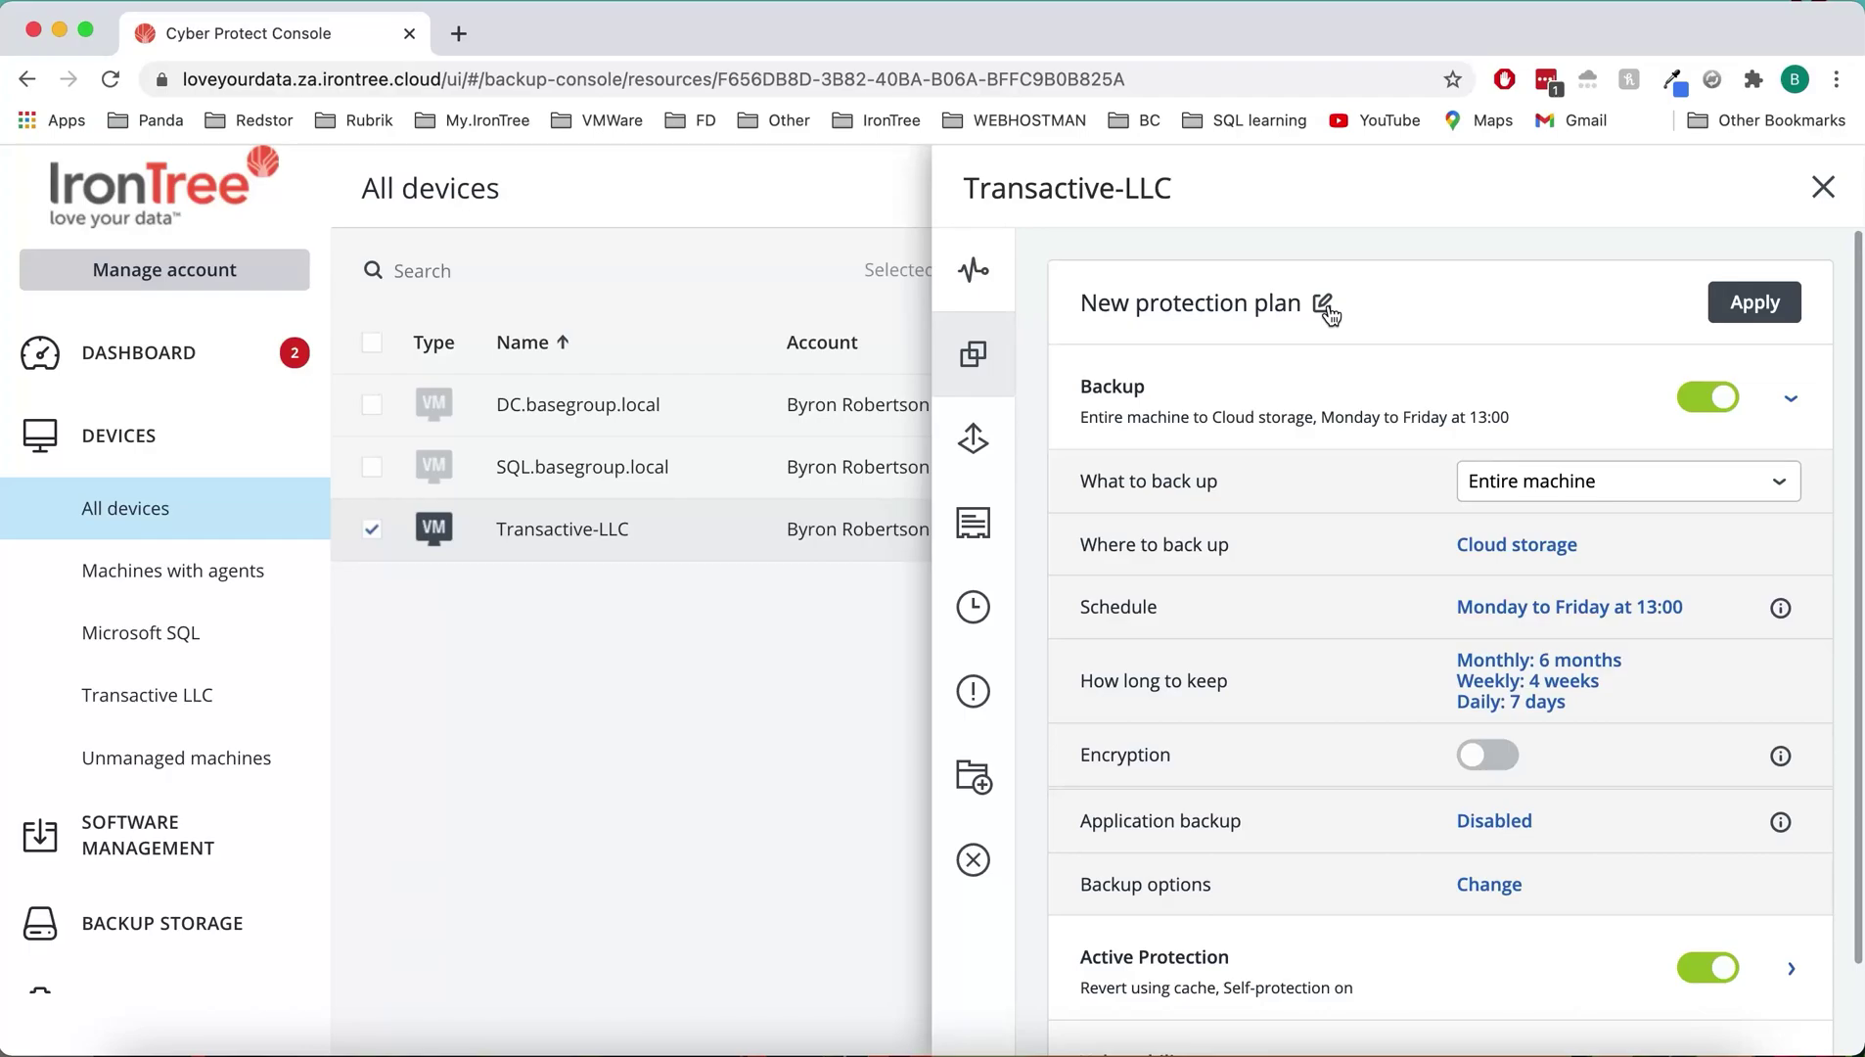
Step: Replace the default plan name with 'Transactive'
{"action": "left_click", "coordinate": [1324, 305]}
{"action": "left_click_drag", "start_coordinate": [862, 600], "coordinate": [426, 573]}
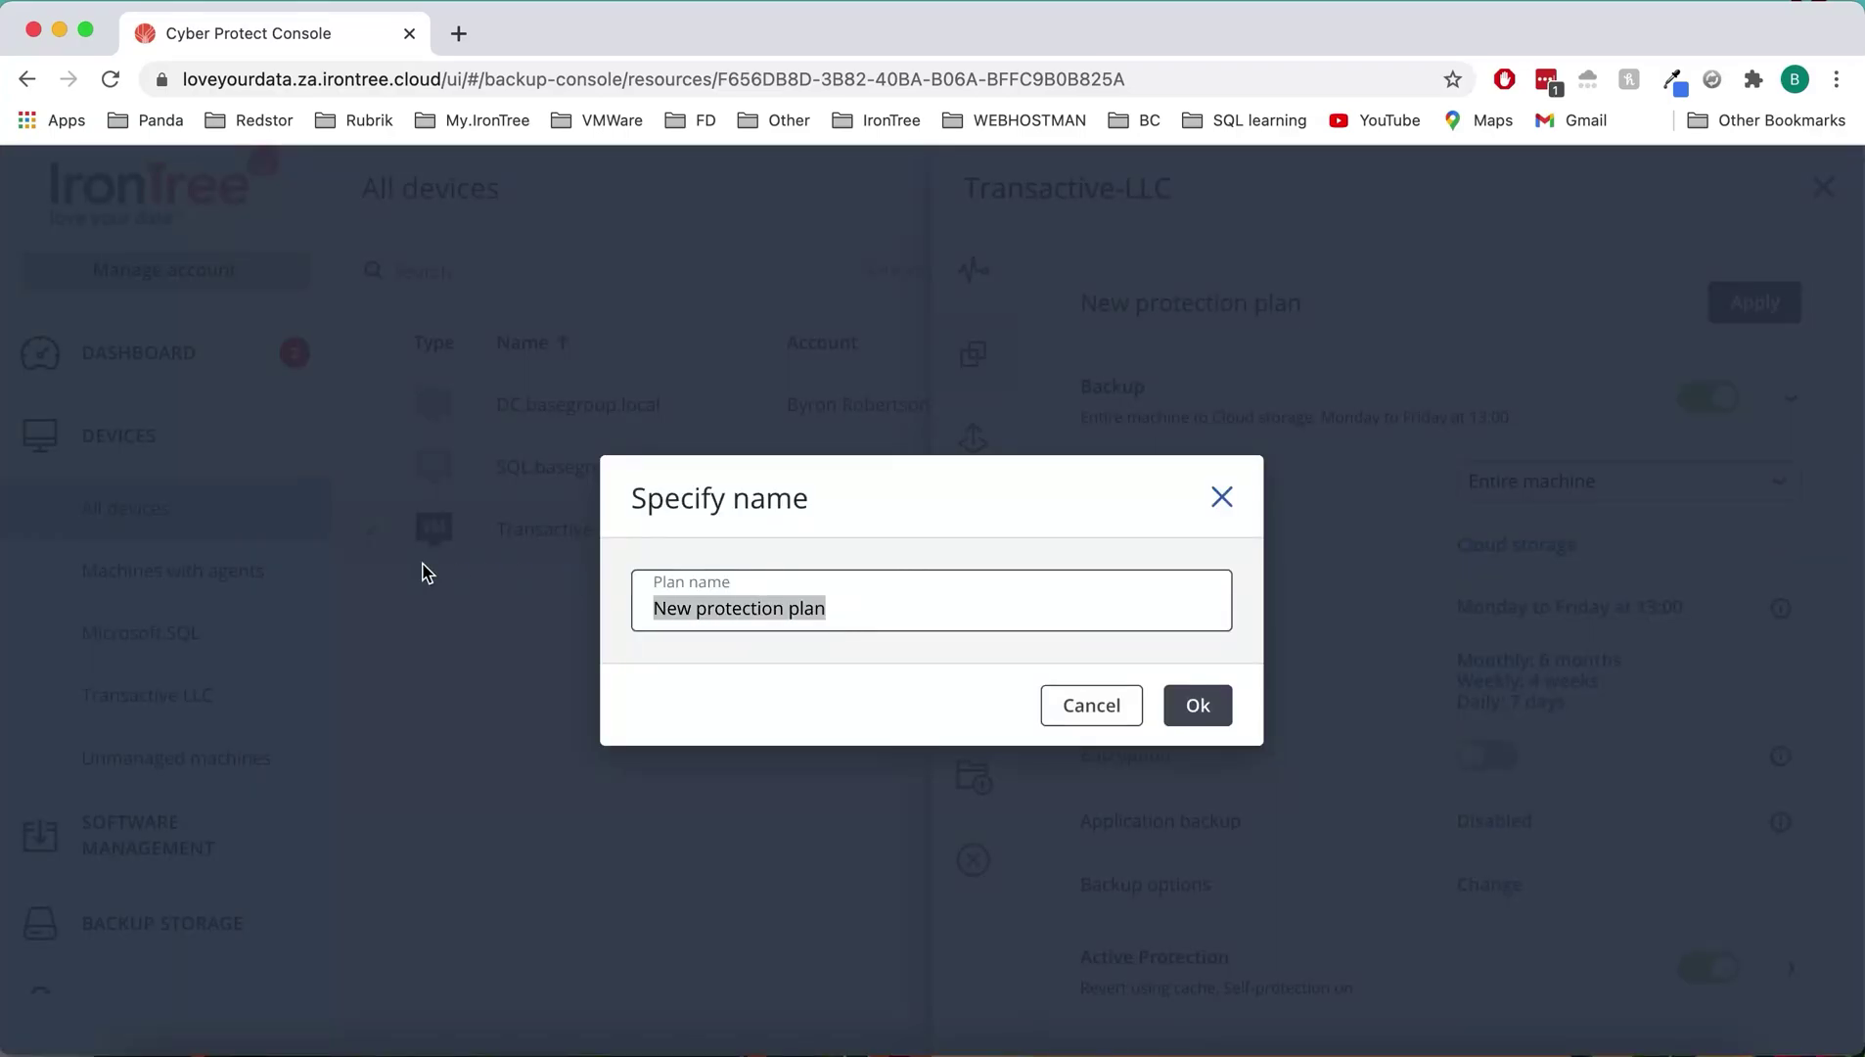
{"action": "type", "text": "Transactive"}
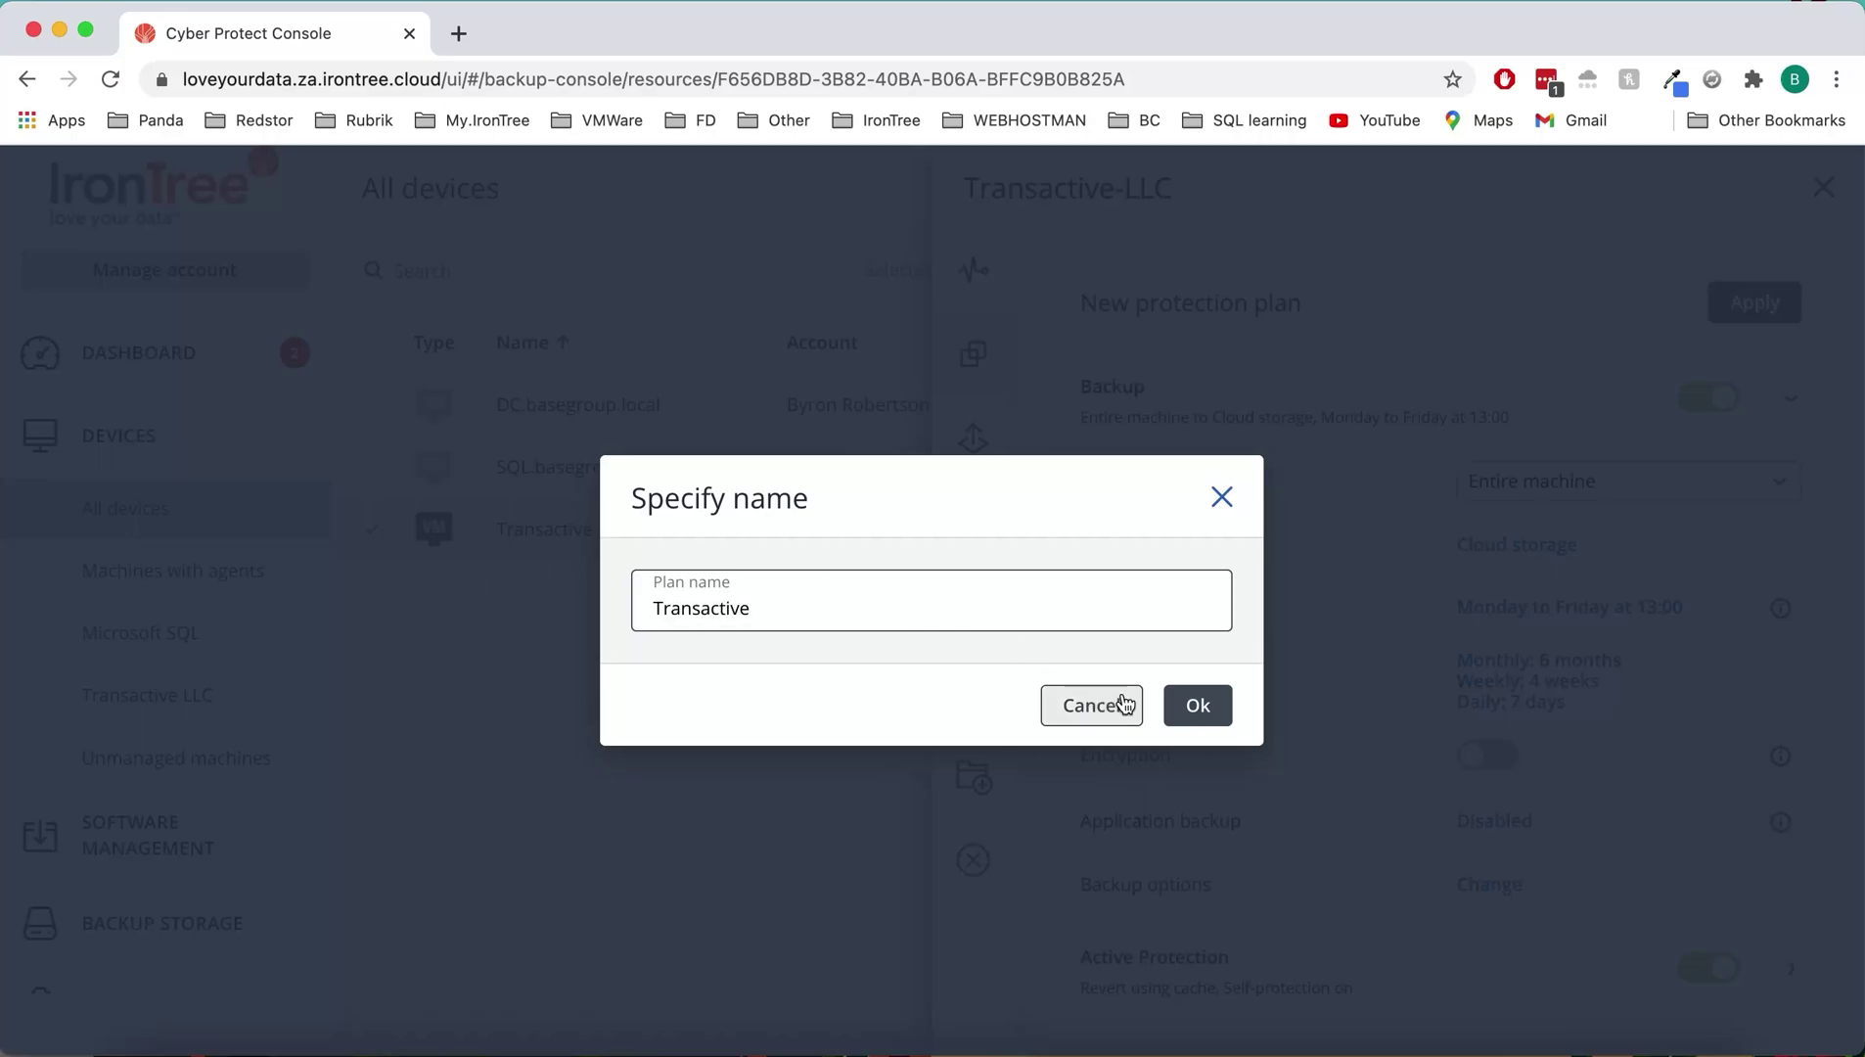
{"action": "left_click", "coordinate": [1197, 706]}
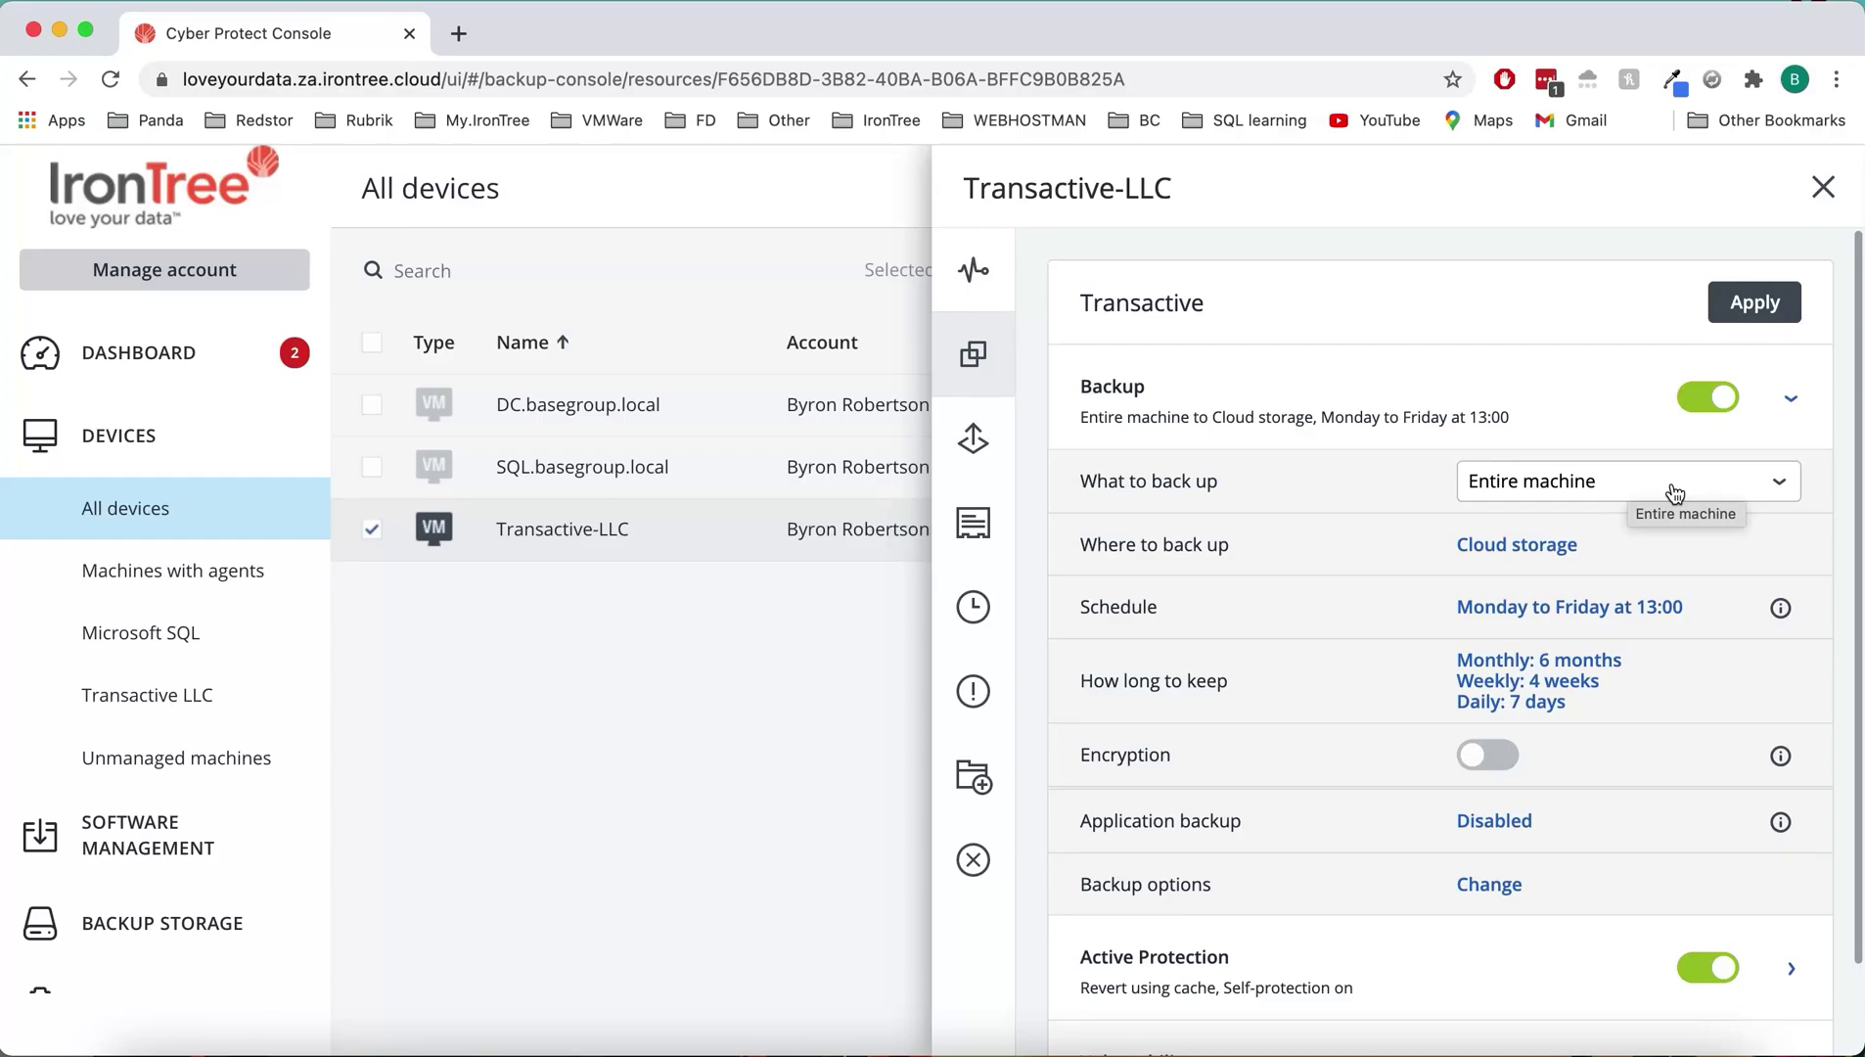
Step: Switch What to back up to Files/folders and browse the machine's files
{"action": "left_click", "coordinate": [1616, 497]}
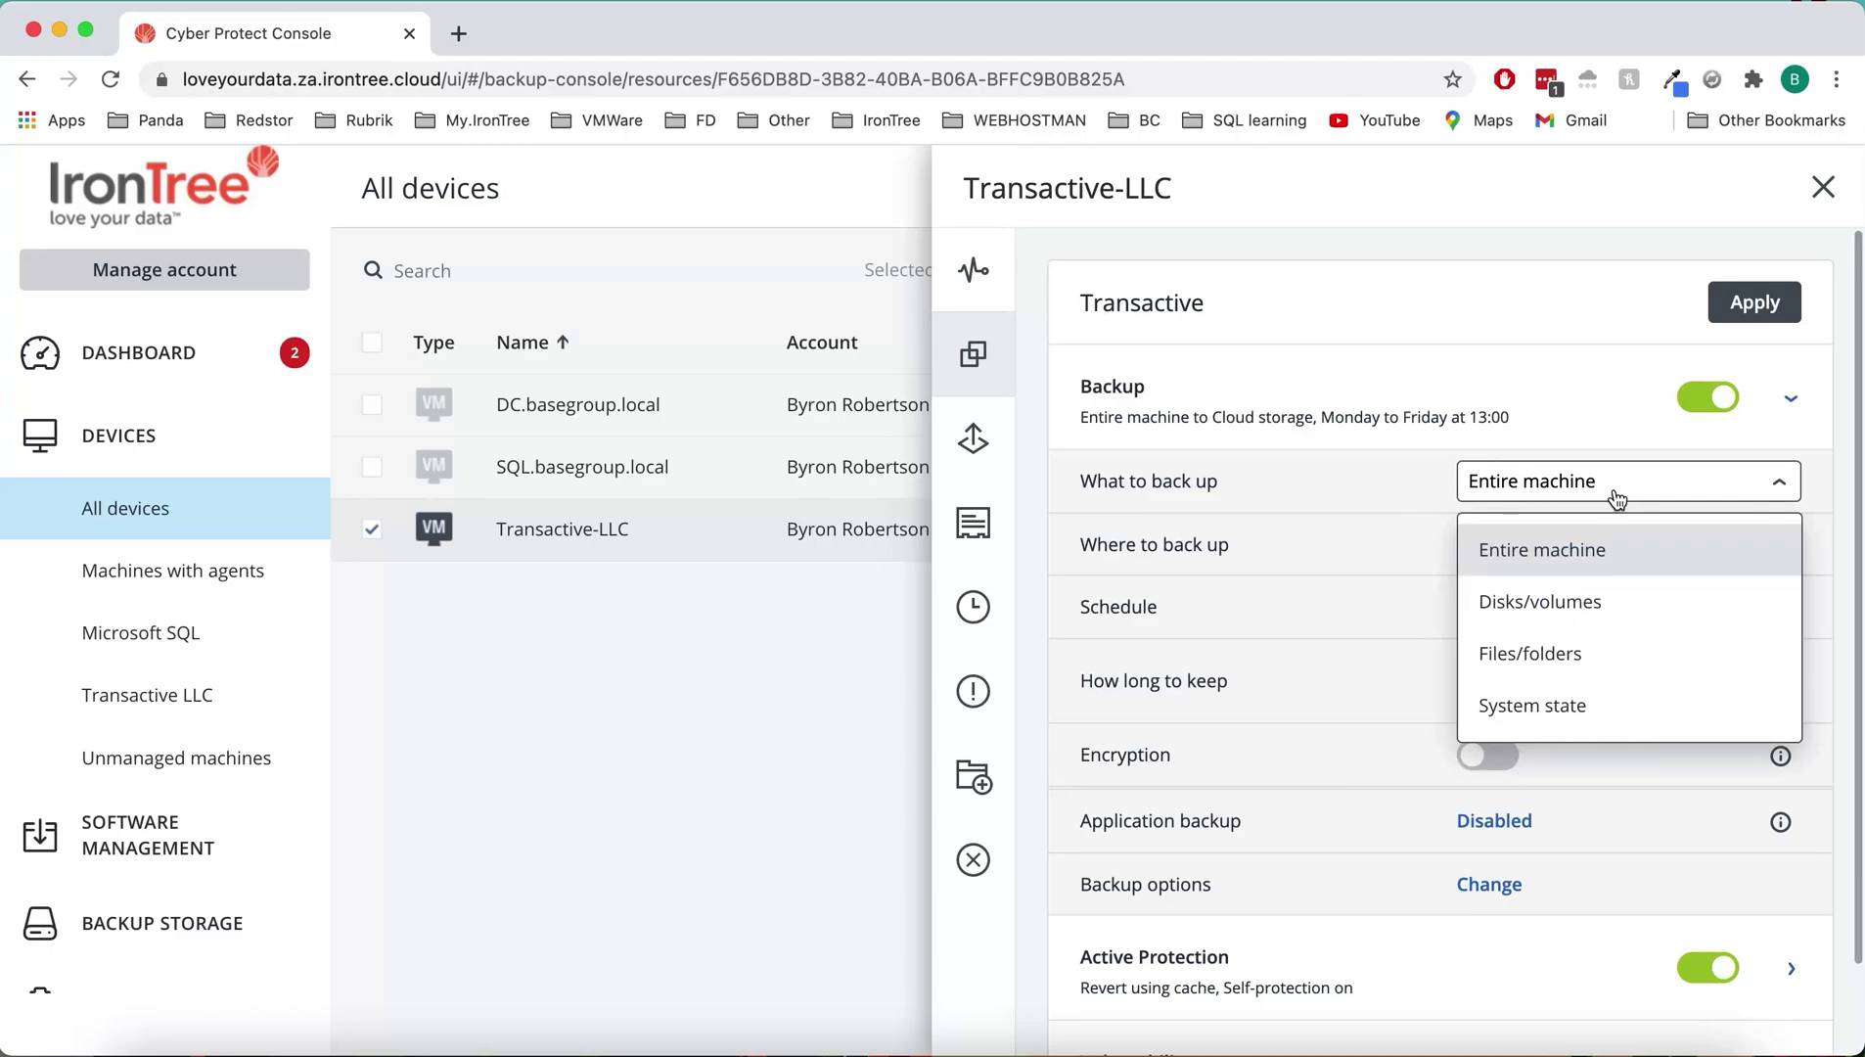
{"action": "left_click", "coordinate": [1601, 664]}
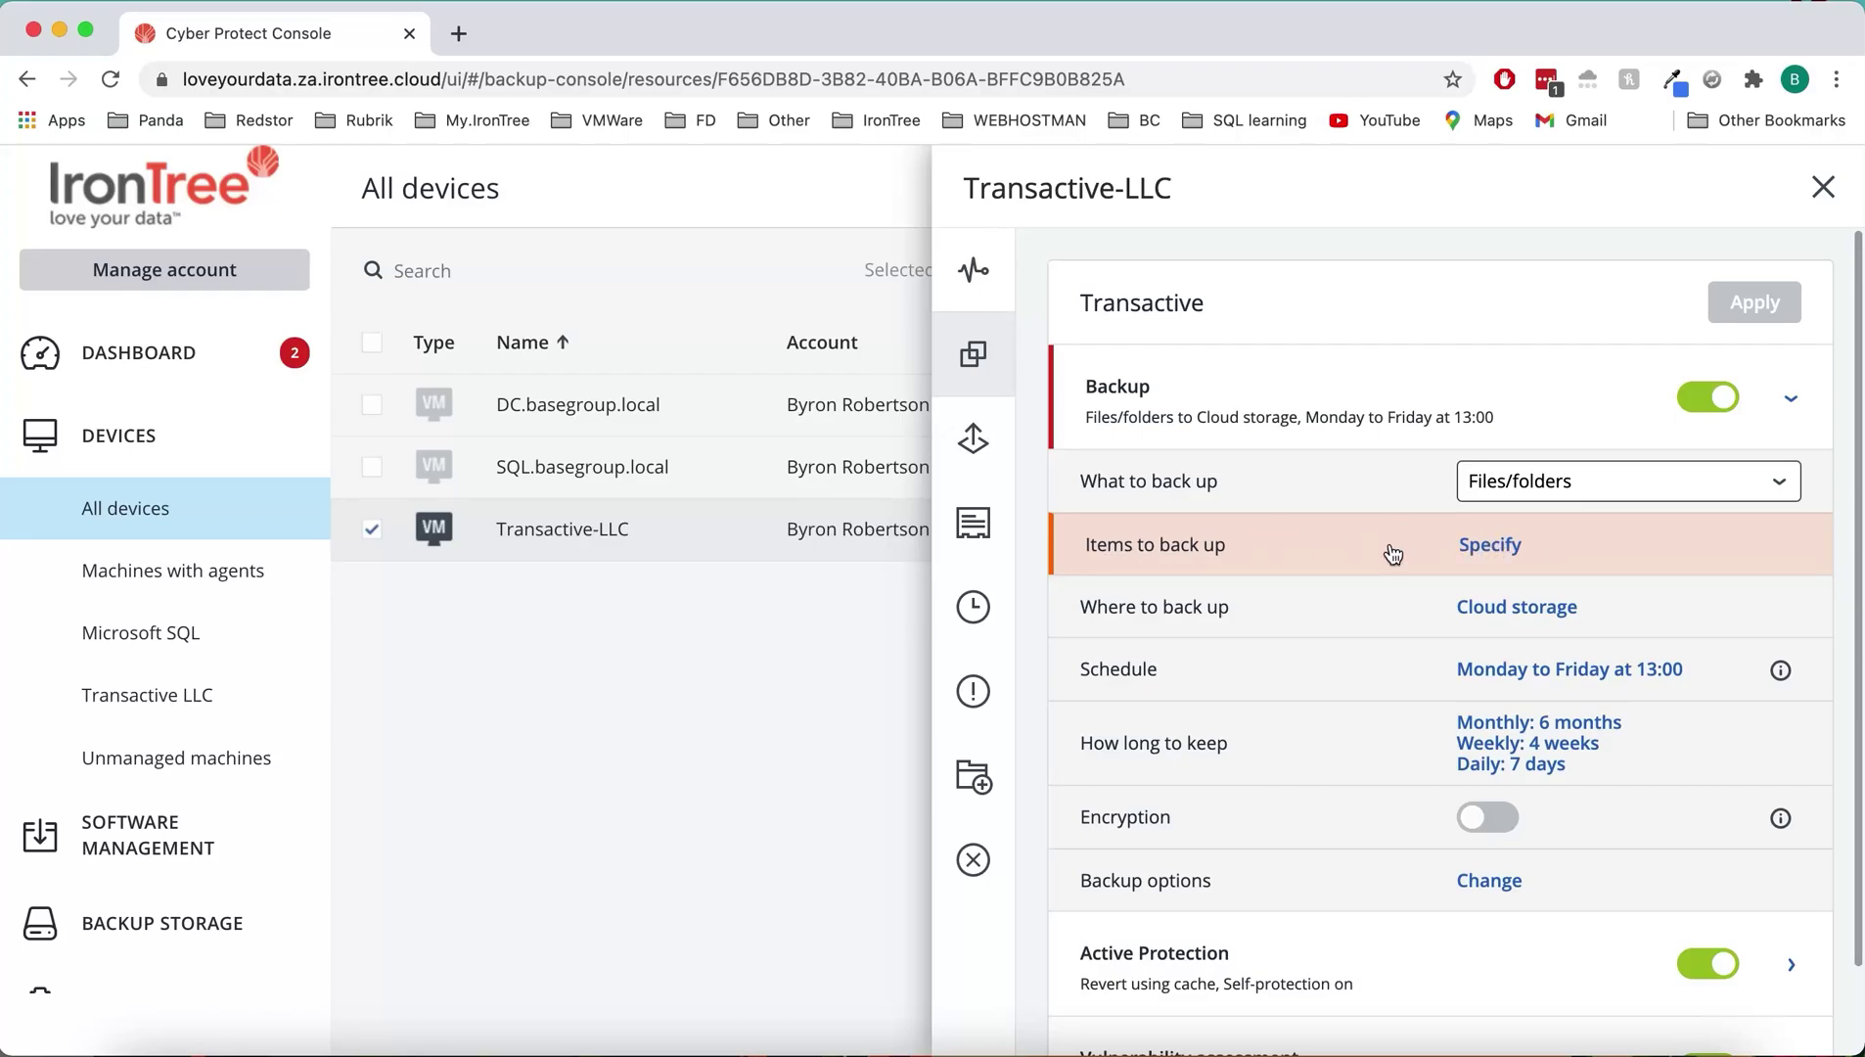
{"action": "left_click", "coordinate": [1489, 546]}
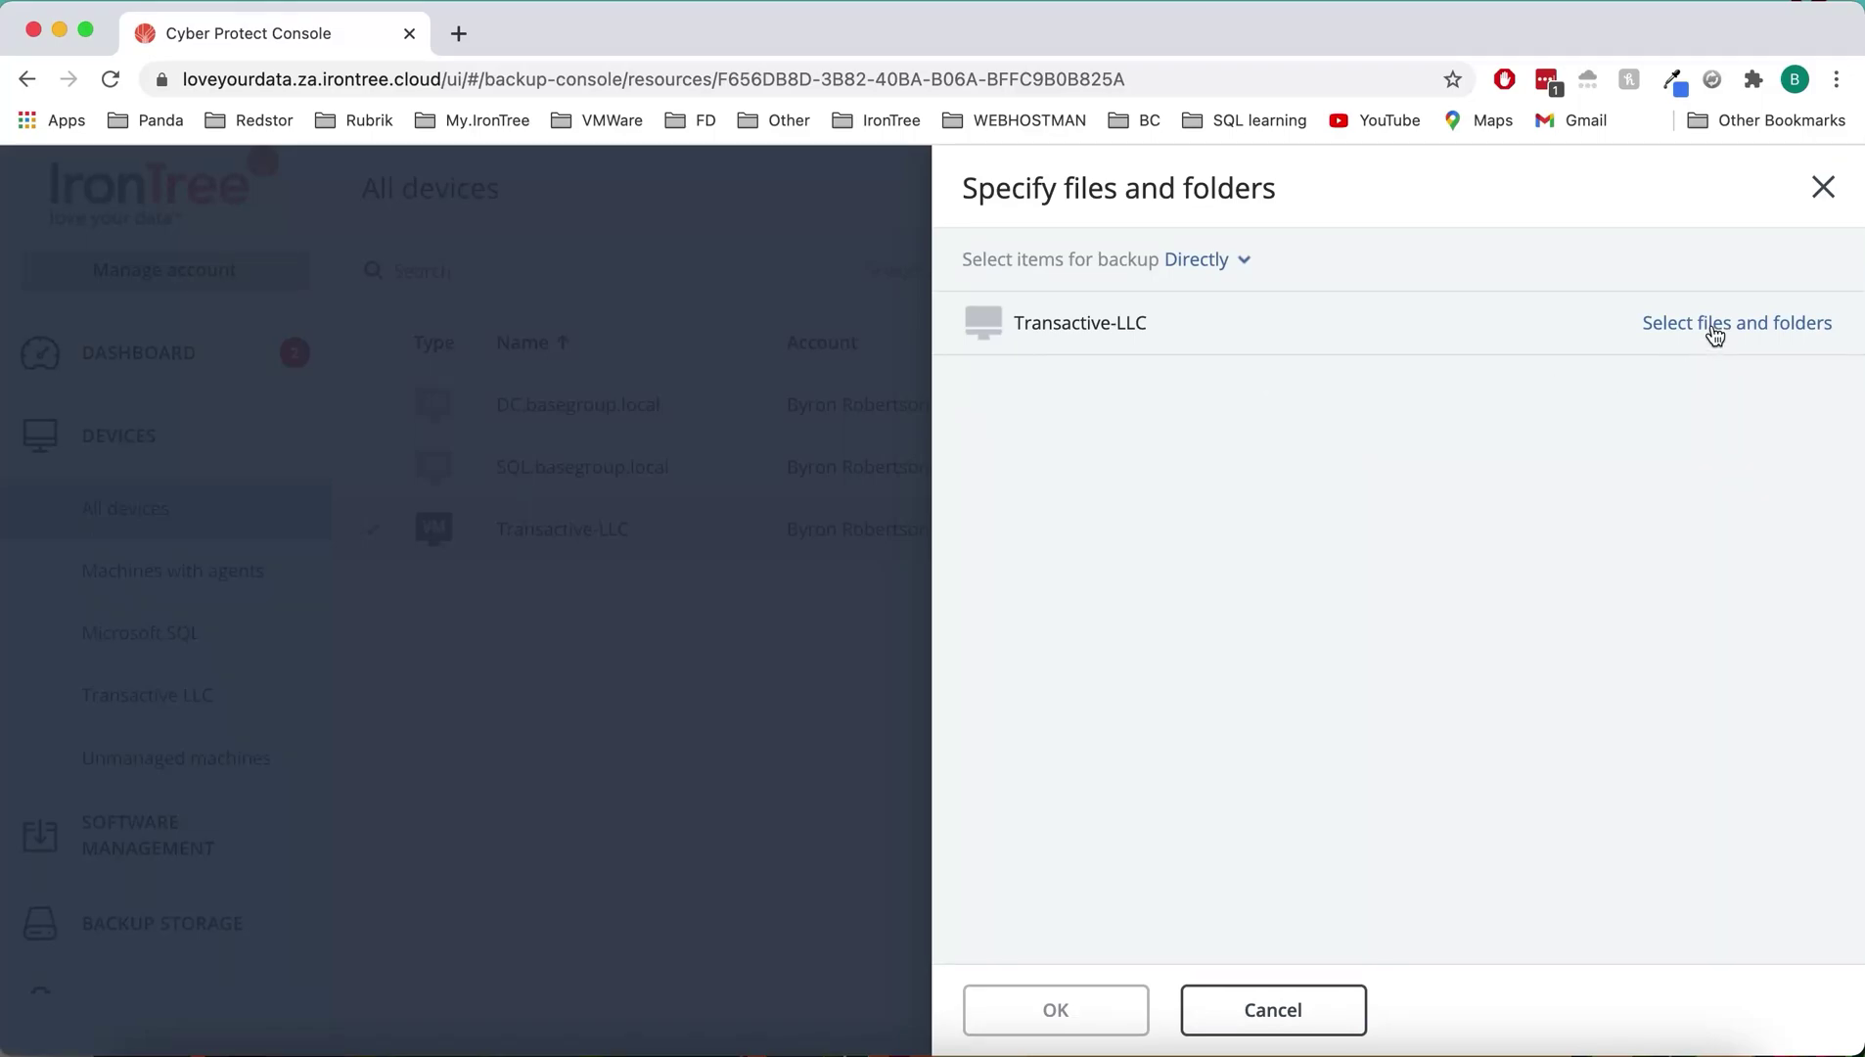
{"action": "left_click", "coordinate": [1714, 331]}
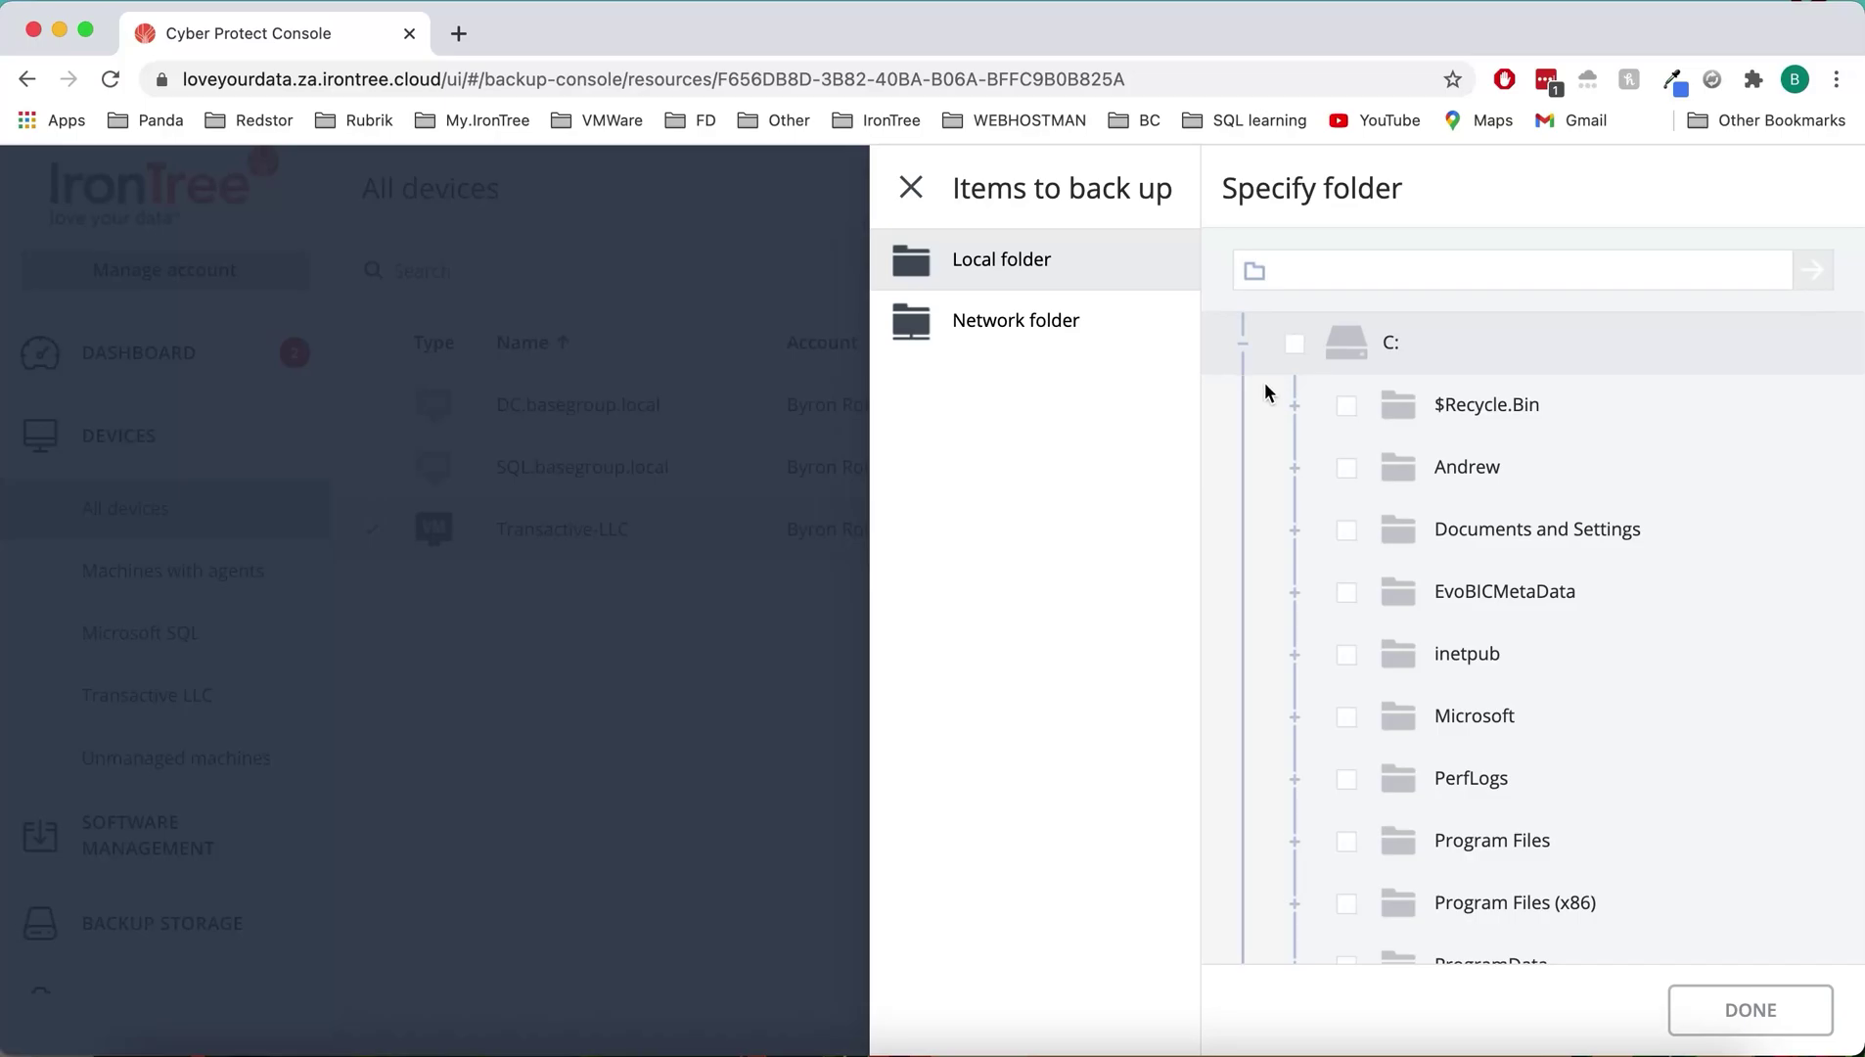
Step: Navigate to the Users > Administrator > Desktop folder
{"action": "scroll", "coordinate": [1337, 802], "scroll_direction": "down", "scroll_amount": 3}
{"action": "scroll", "coordinate": [1335, 794], "scroll_direction": "down", "scroll_amount": 5}
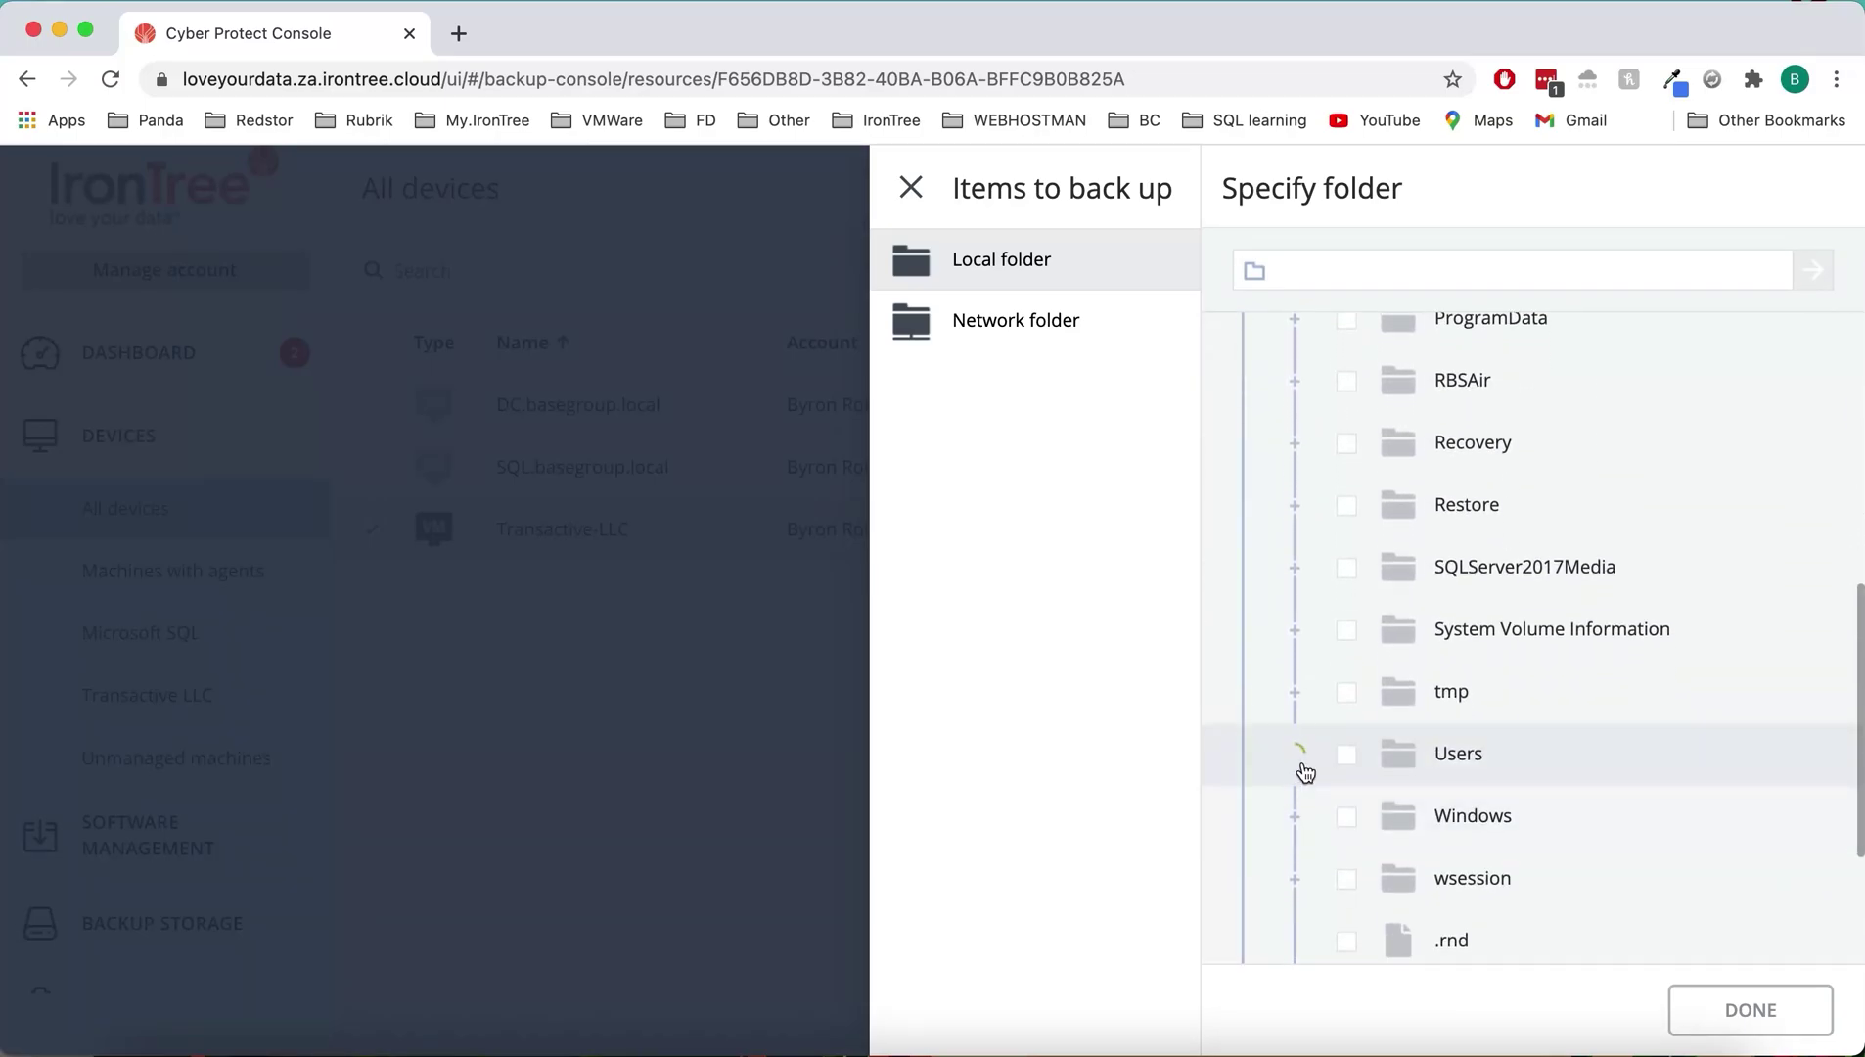
{"action": "left_click", "coordinate": [1295, 772]}
{"action": "scroll", "coordinate": [1368, 878], "scroll_direction": "down", "scroll_amount": 3}
{"action": "left_click", "coordinate": [1347, 594]}
{"action": "scroll", "coordinate": [1403, 656], "scroll_direction": "down", "scroll_amount": 2}
{"action": "scroll", "coordinate": [1401, 662], "scroll_direction": "down", "scroll_amount": 2}
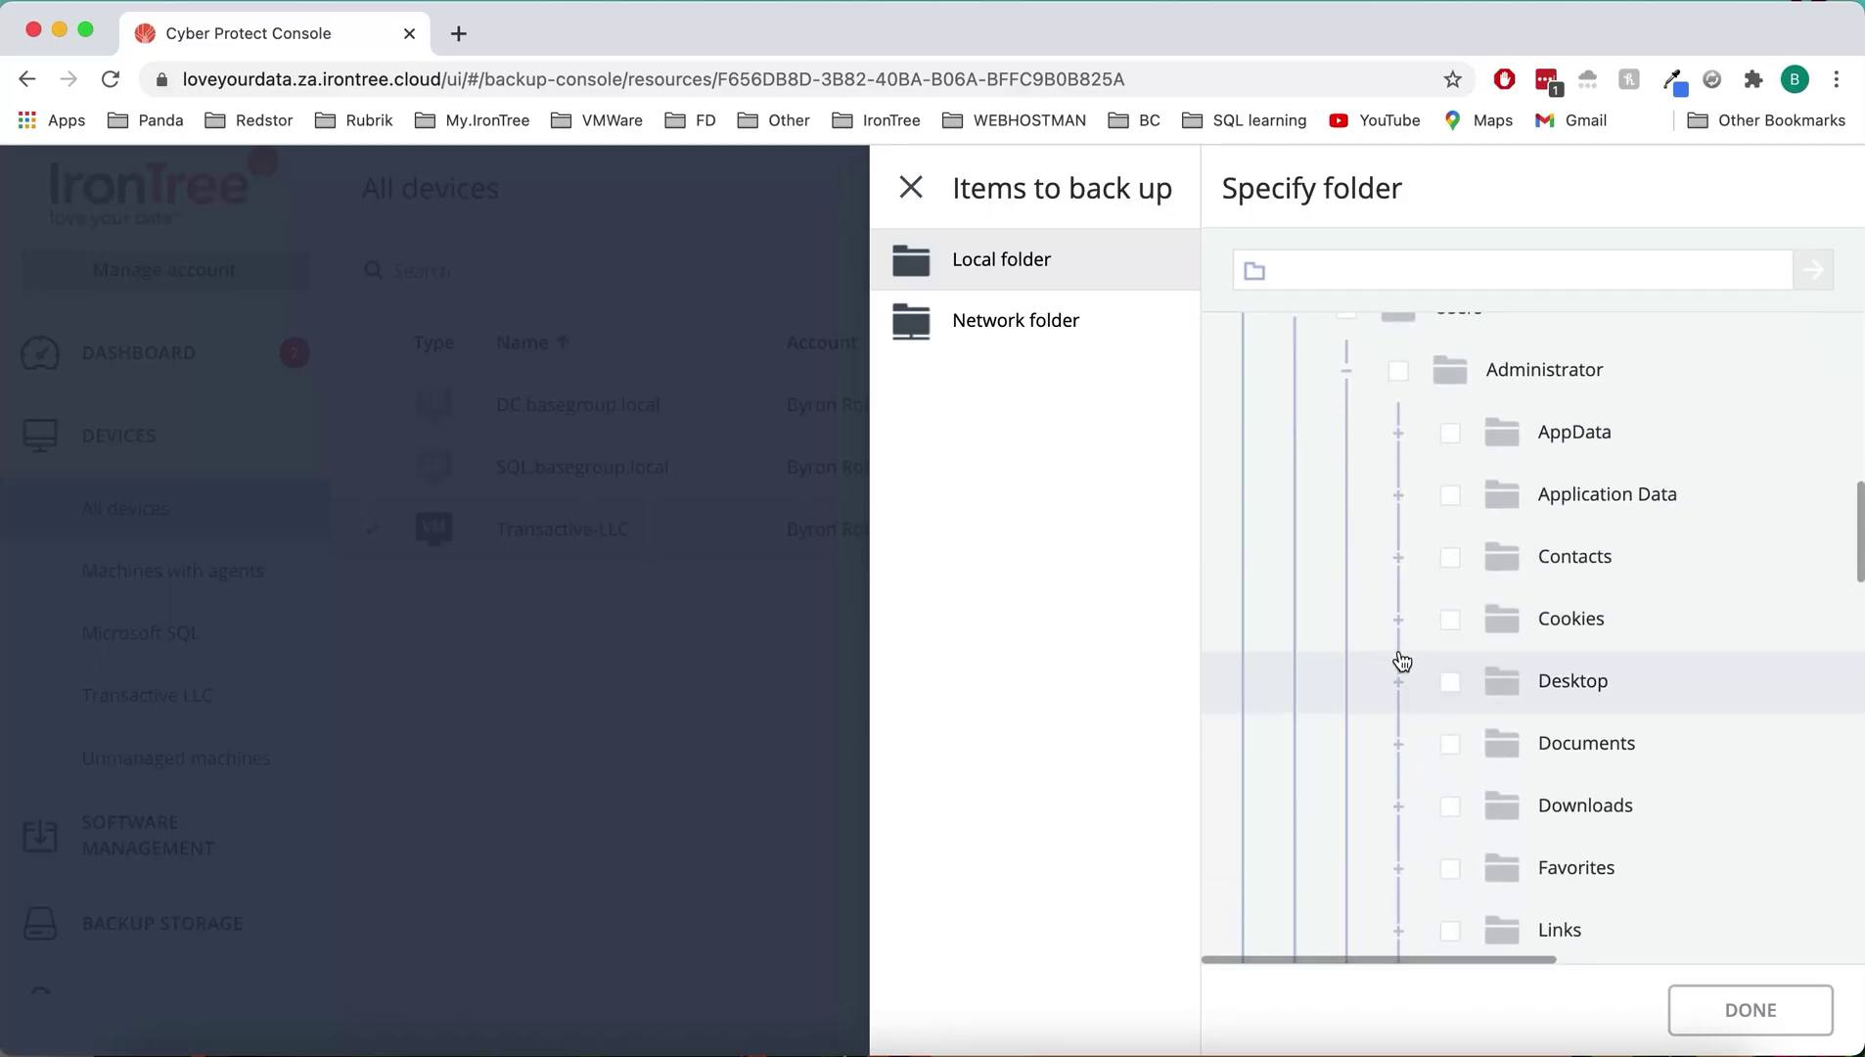
{"action": "left_click", "coordinate": [1405, 687]}
Step: Tick A very important text document.txt and Consolidated Sales Sheet.xlsx and confirm the selection
{"action": "scroll", "coordinate": [1461, 724], "scroll_direction": "down", "scroll_amount": 5}
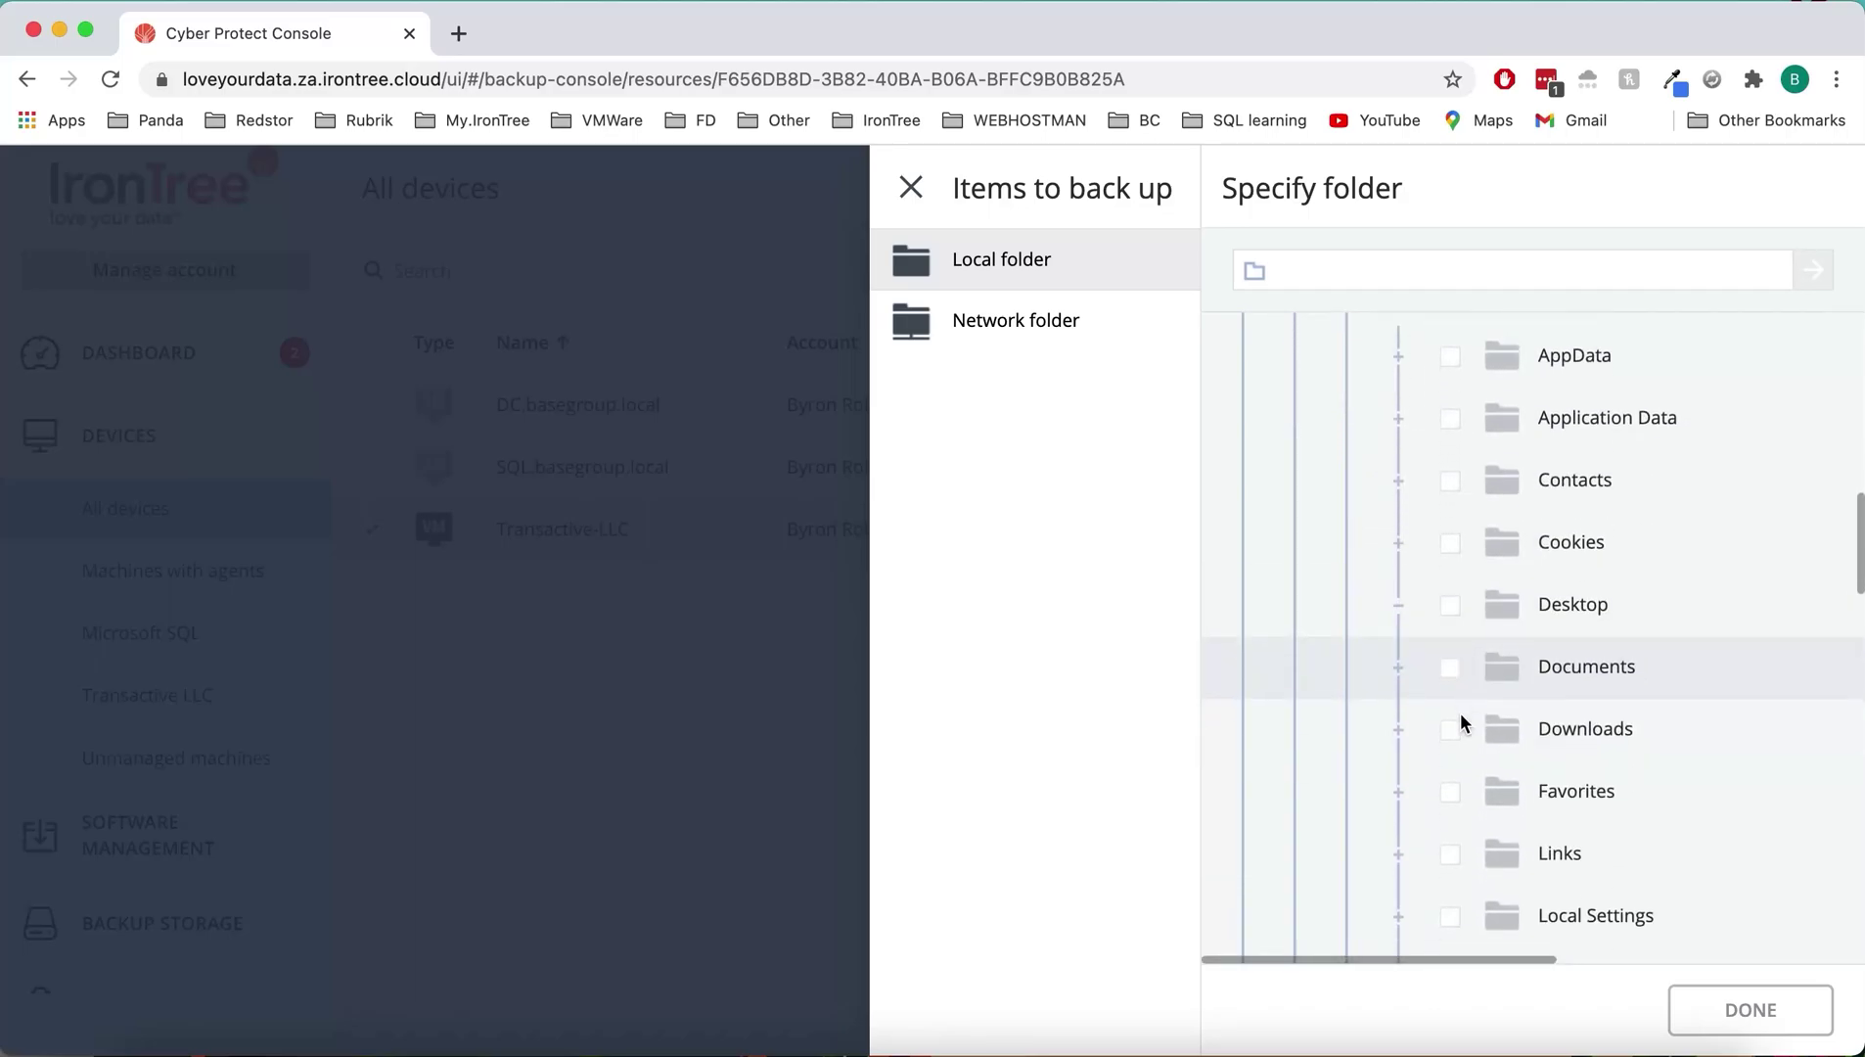
{"action": "scroll", "coordinate": [1460, 724], "scroll_direction": "right", "scroll_amount": 2}
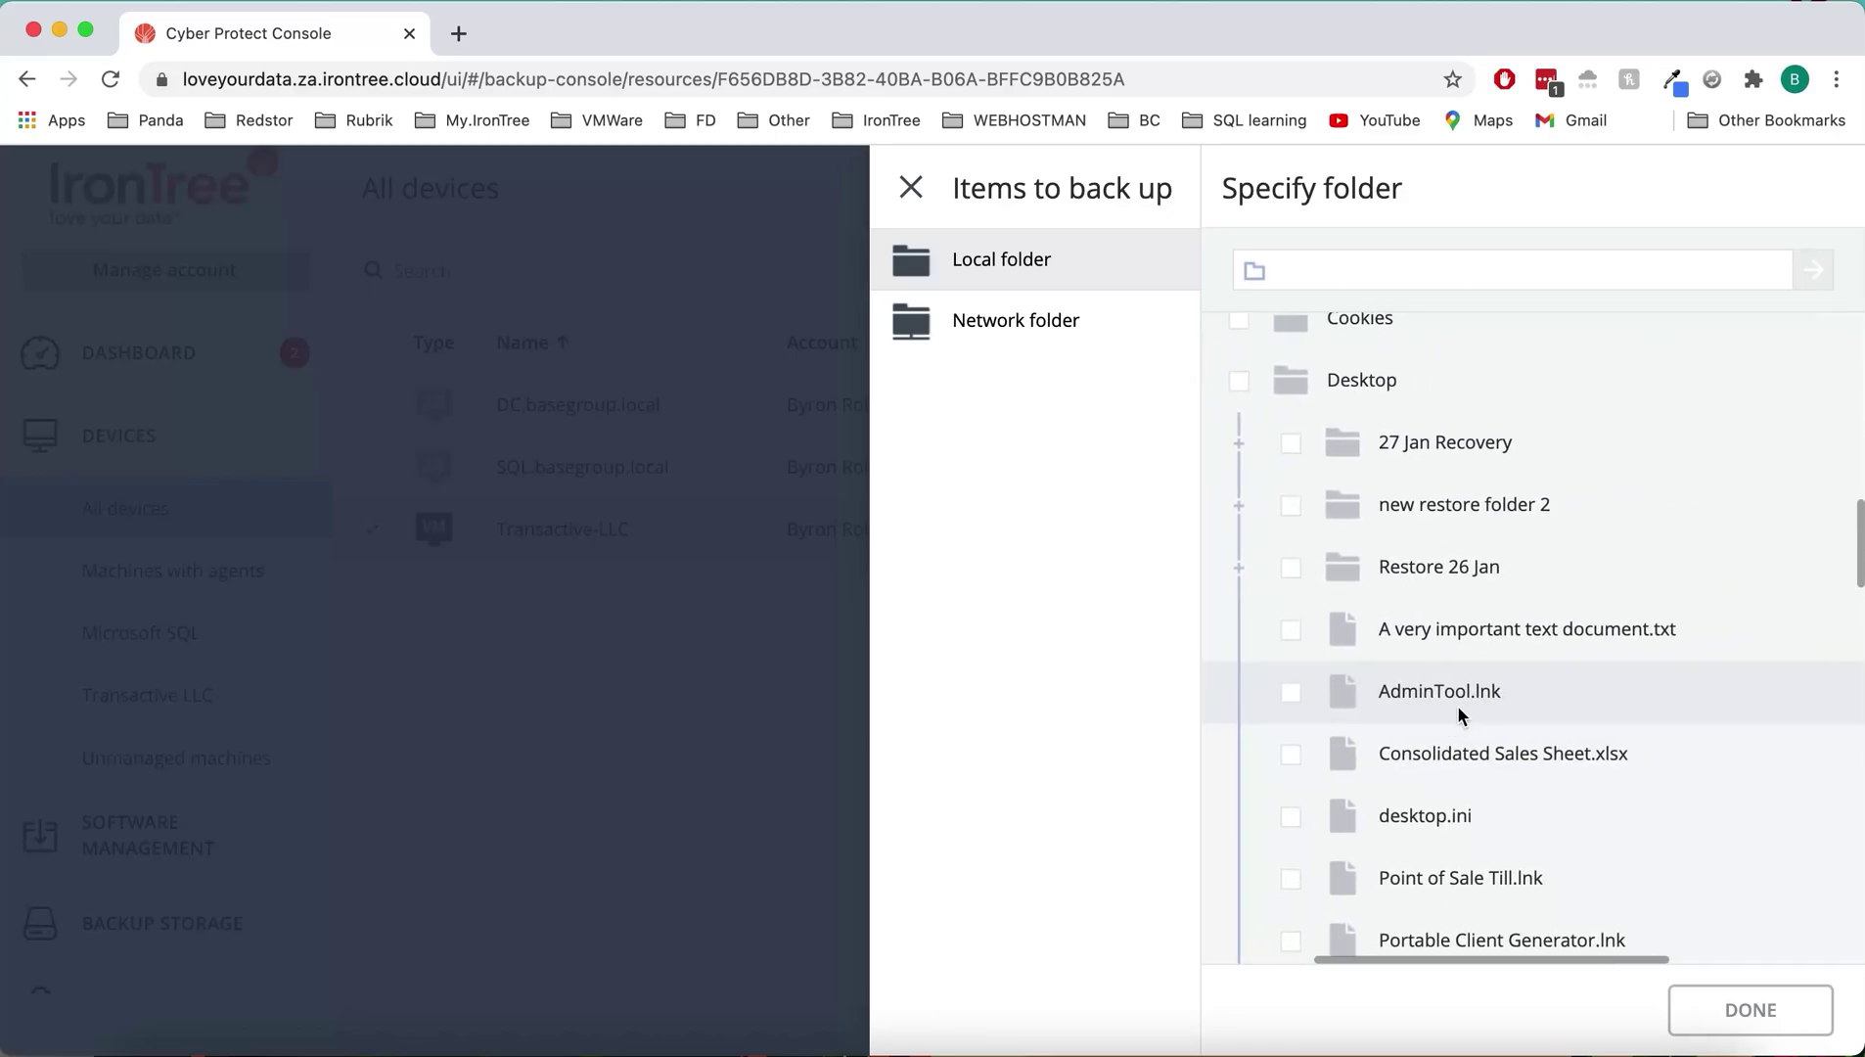
{"action": "left_click", "coordinate": [1289, 632]}
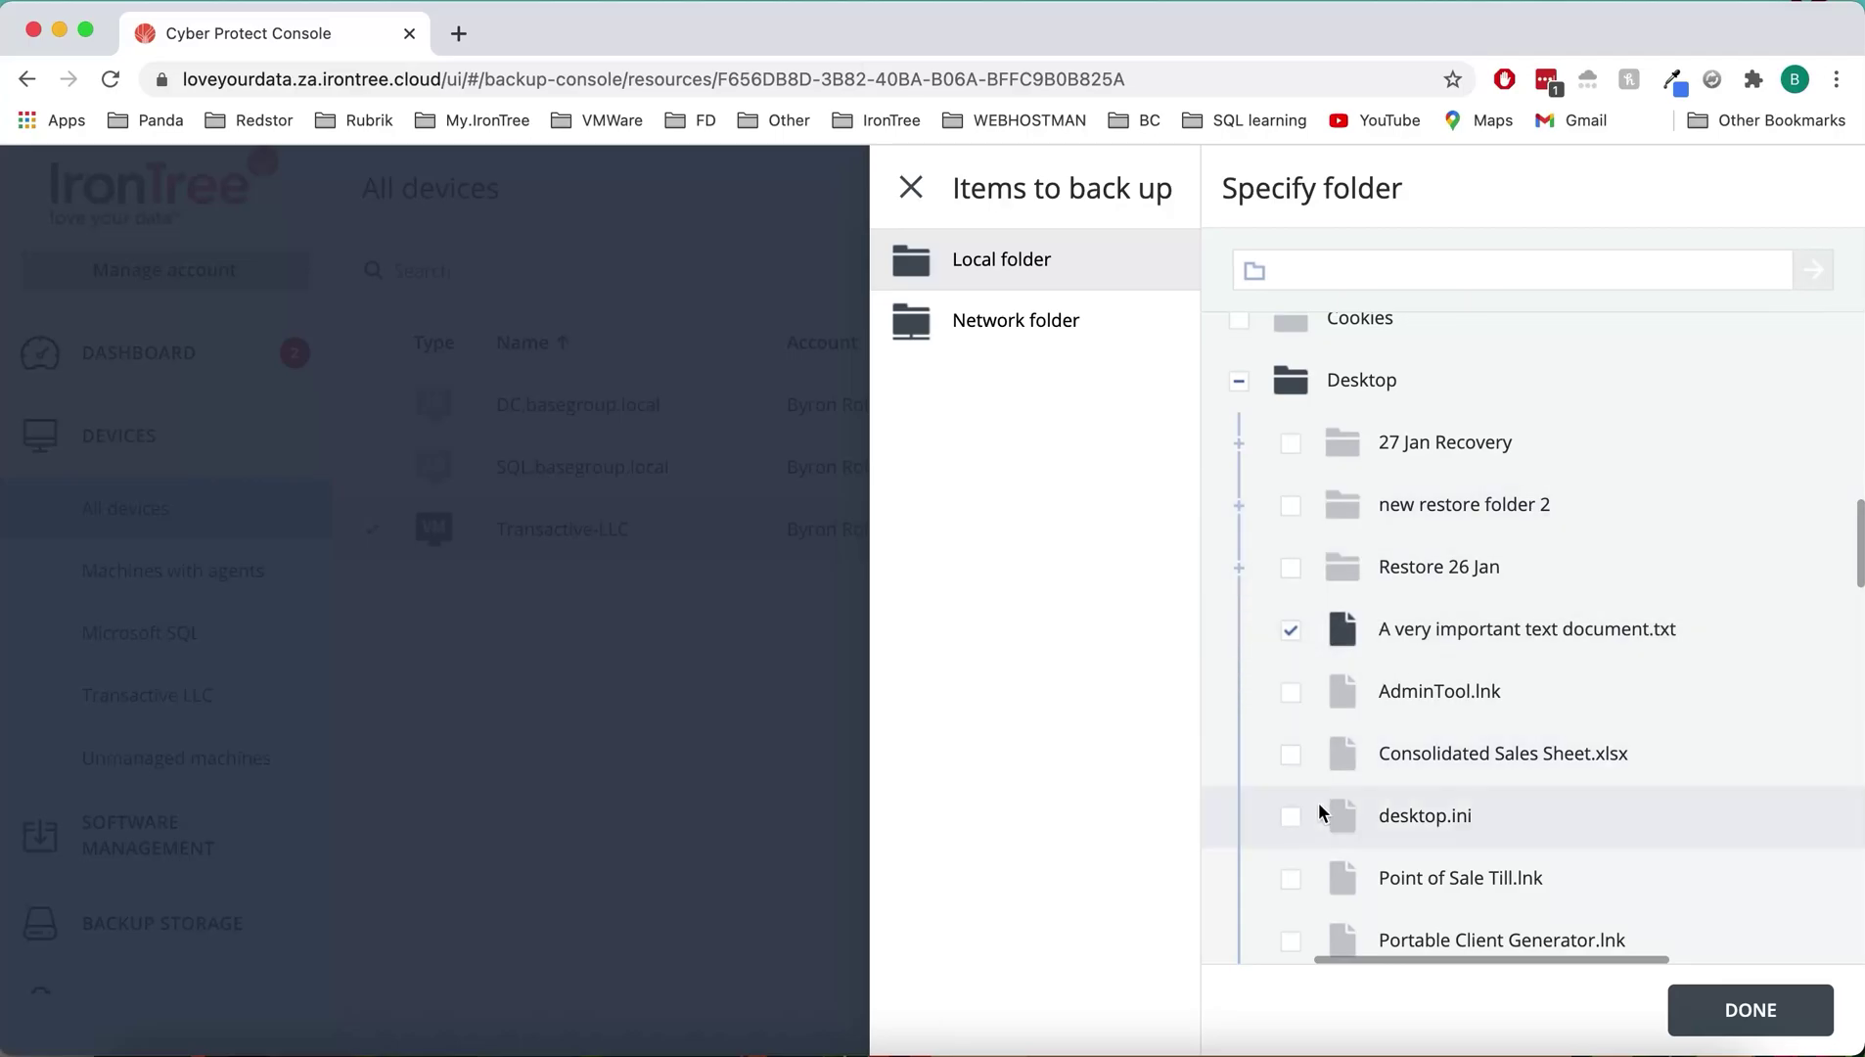
{"action": "scroll", "coordinate": [1321, 818], "scroll_direction": "down", "scroll_amount": 3}
{"action": "scroll", "coordinate": [1316, 764], "scroll_direction": "up", "scroll_amount": 1}
{"action": "left_click", "coordinate": [1292, 613]}
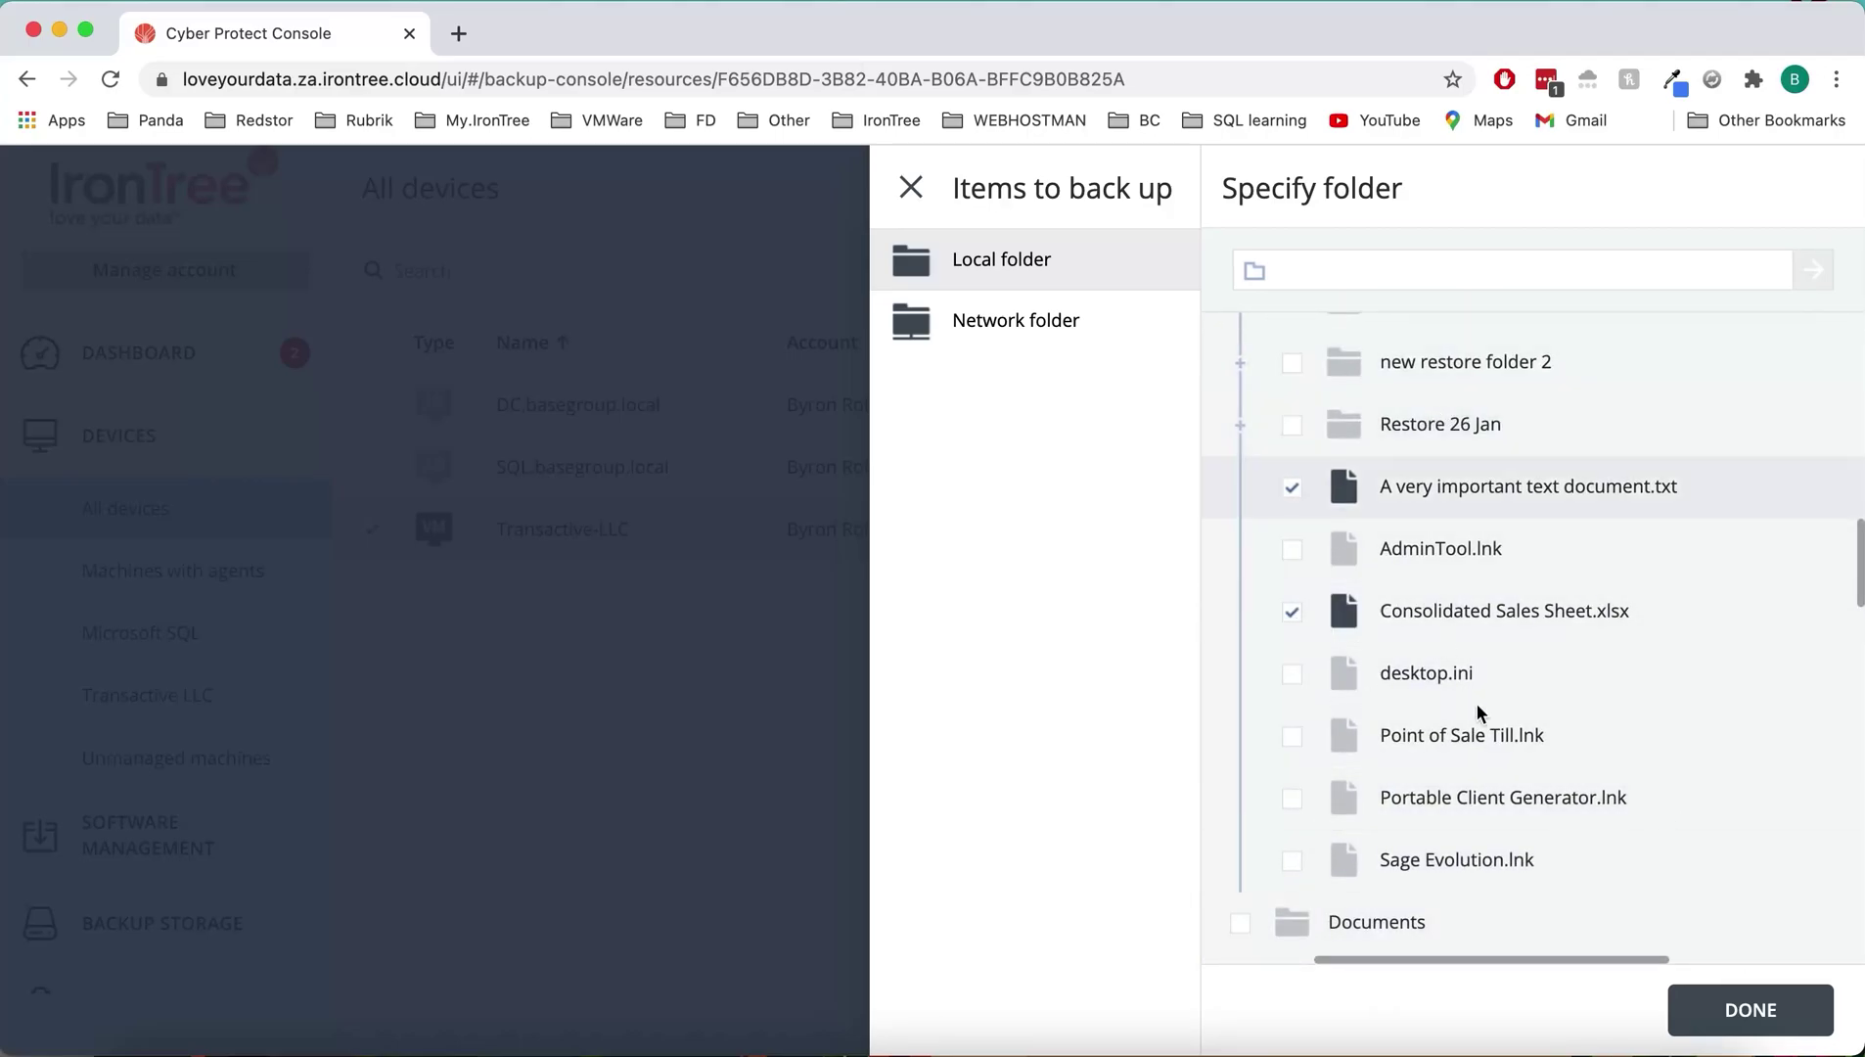
{"action": "left_click", "coordinate": [1749, 1010]}
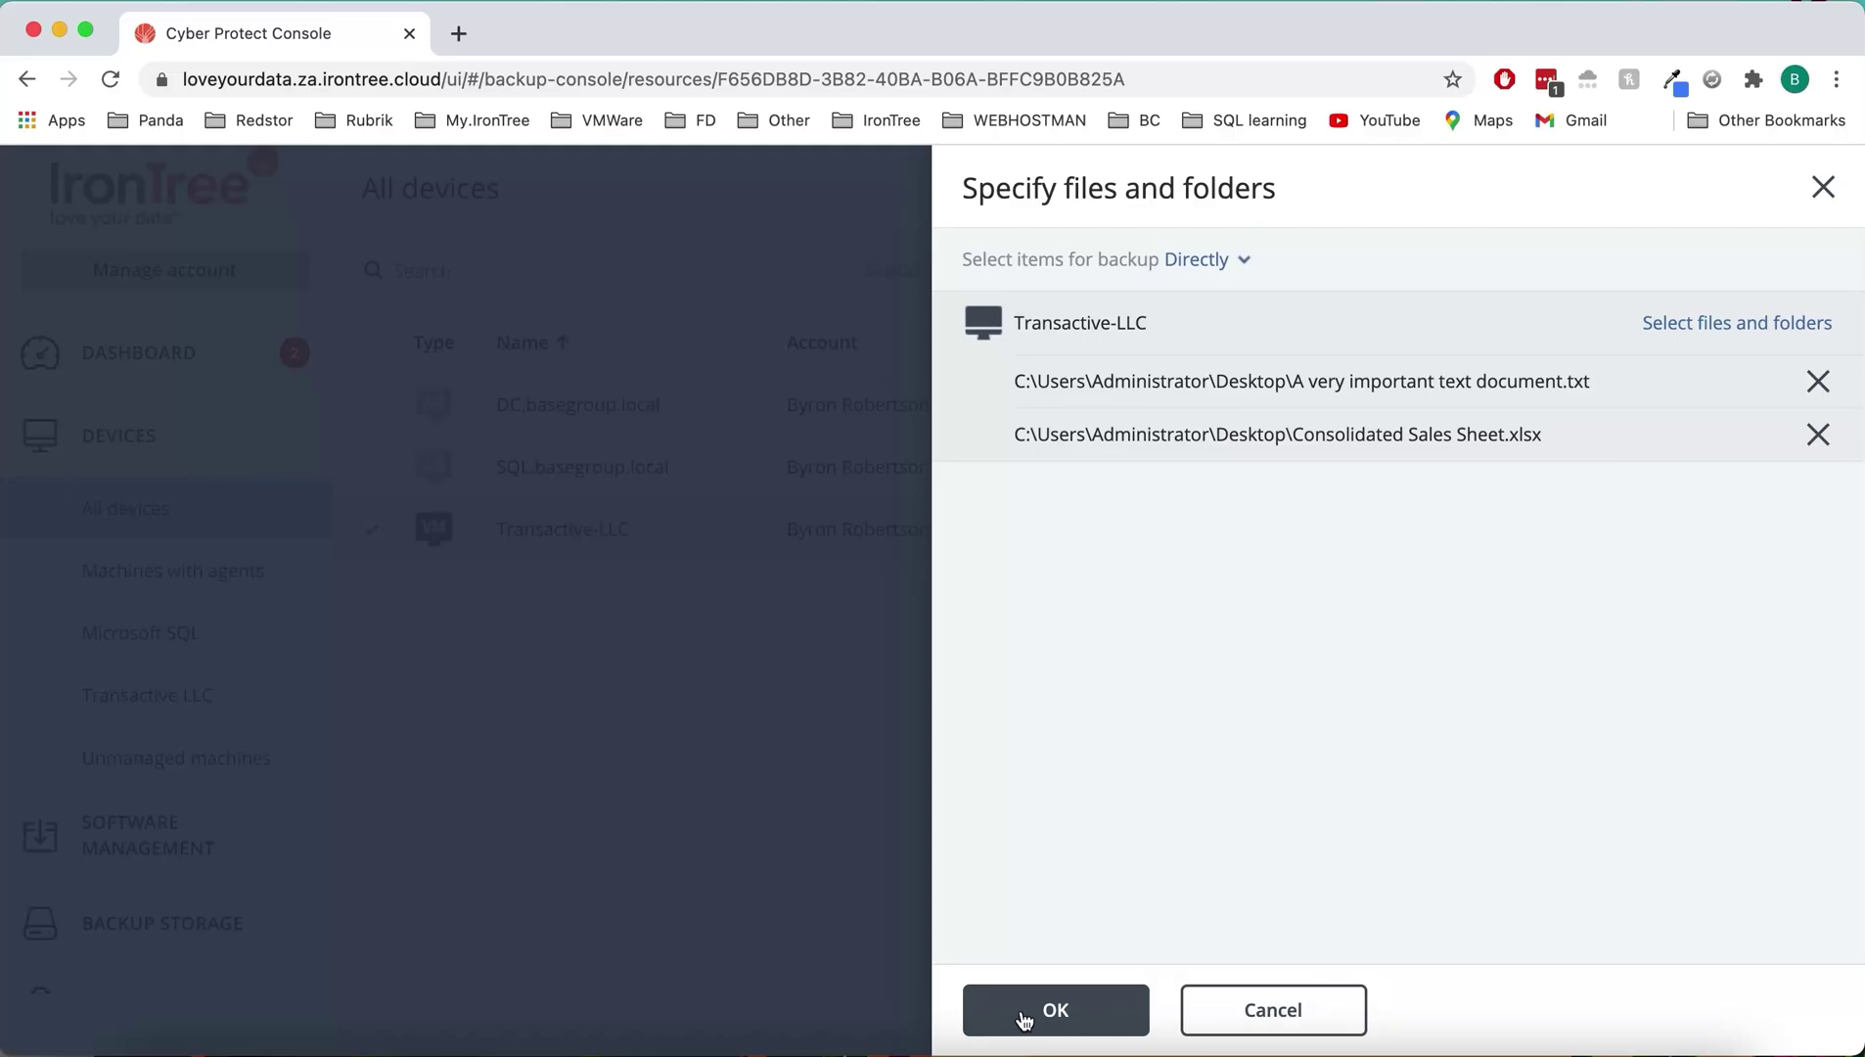
{"action": "left_click", "coordinate": [1041, 1011]}
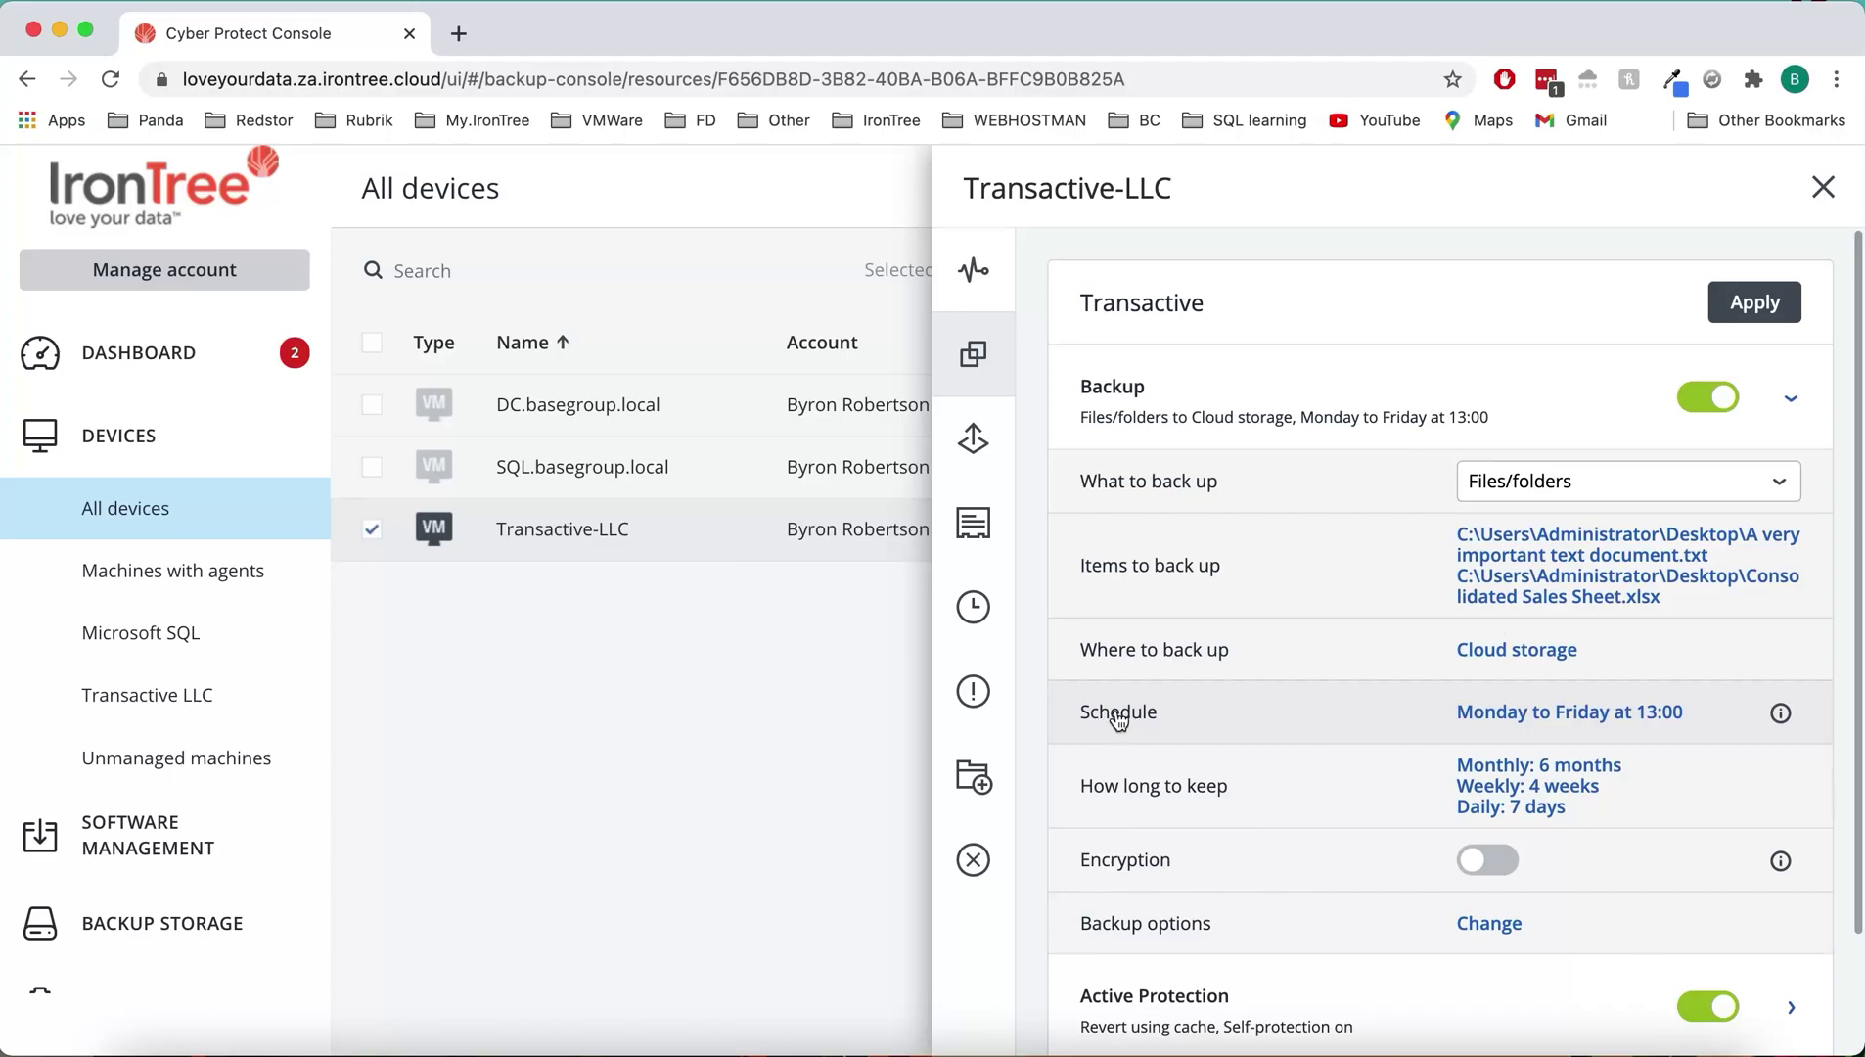
Step: Make the backup schedule run hourly, Monday through Saturday
{"action": "left_click", "coordinate": [1559, 722]}
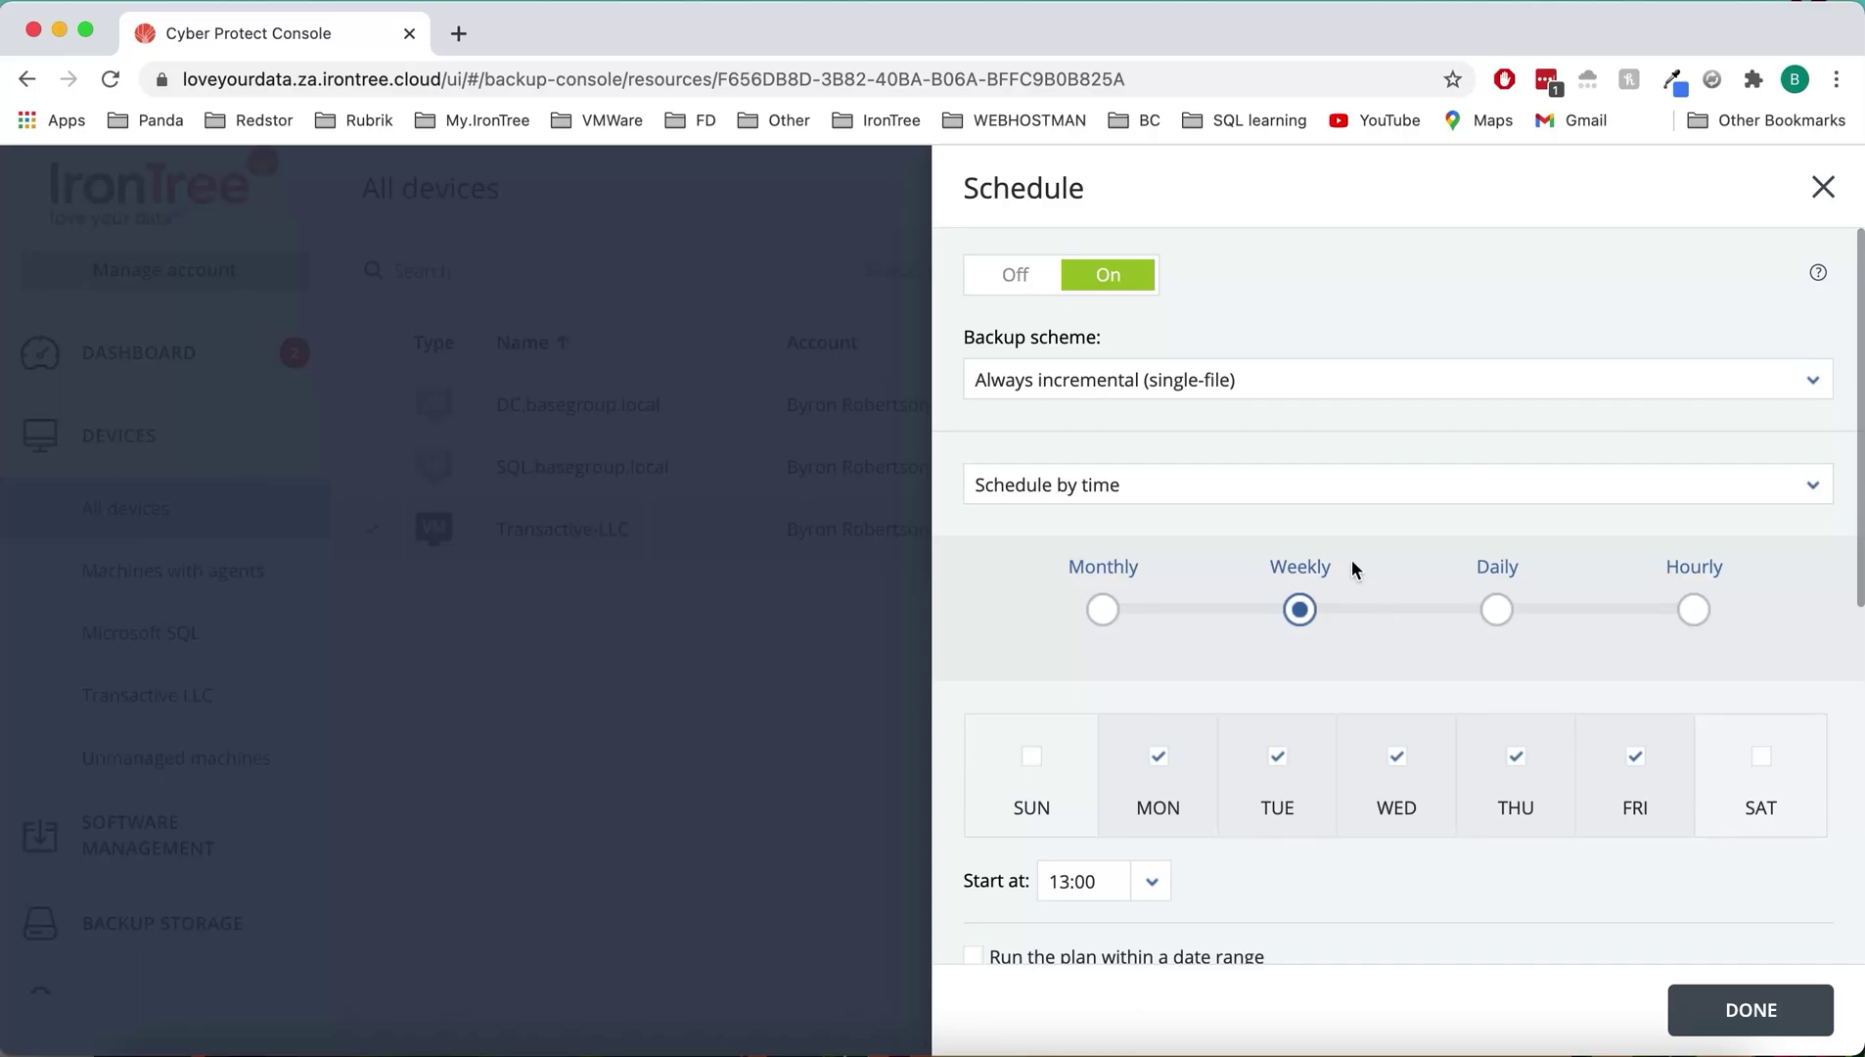
{"action": "scroll", "coordinate": [1301, 707], "scroll_direction": "down", "scroll_amount": 3}
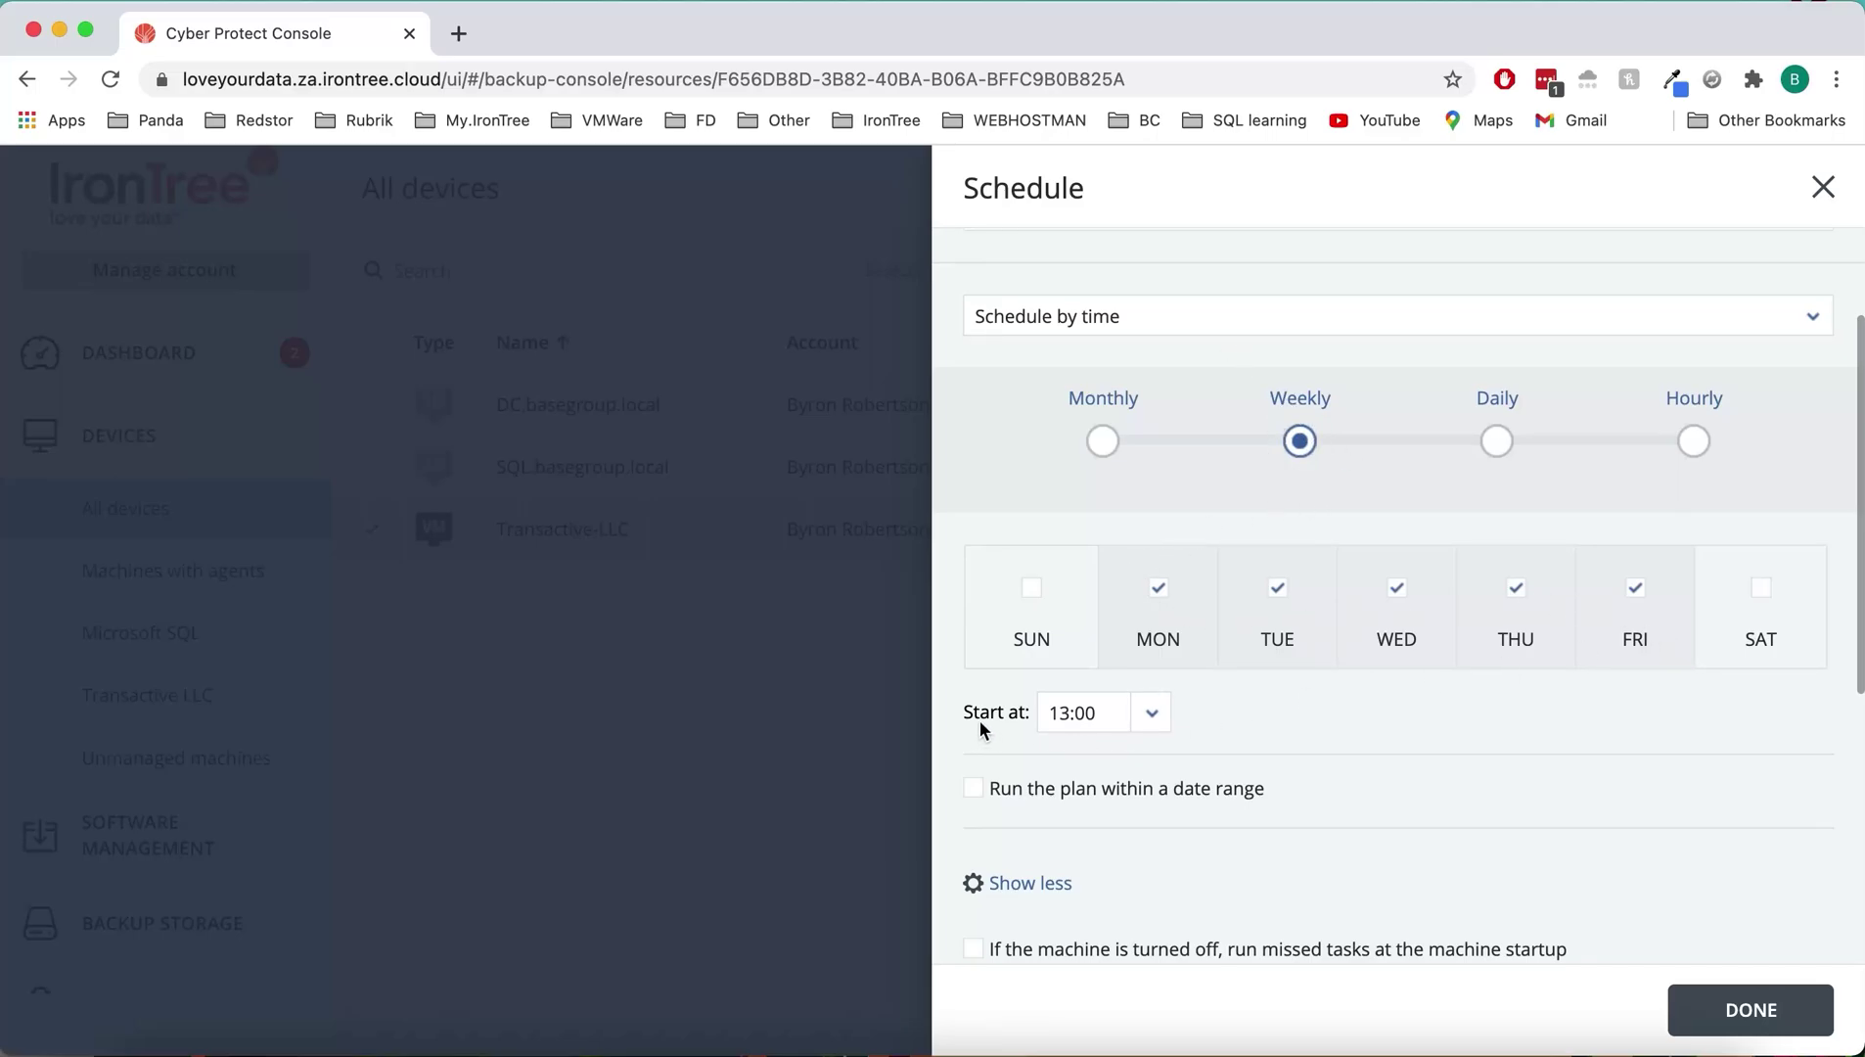
{"action": "left_click", "coordinate": [1152, 713]}
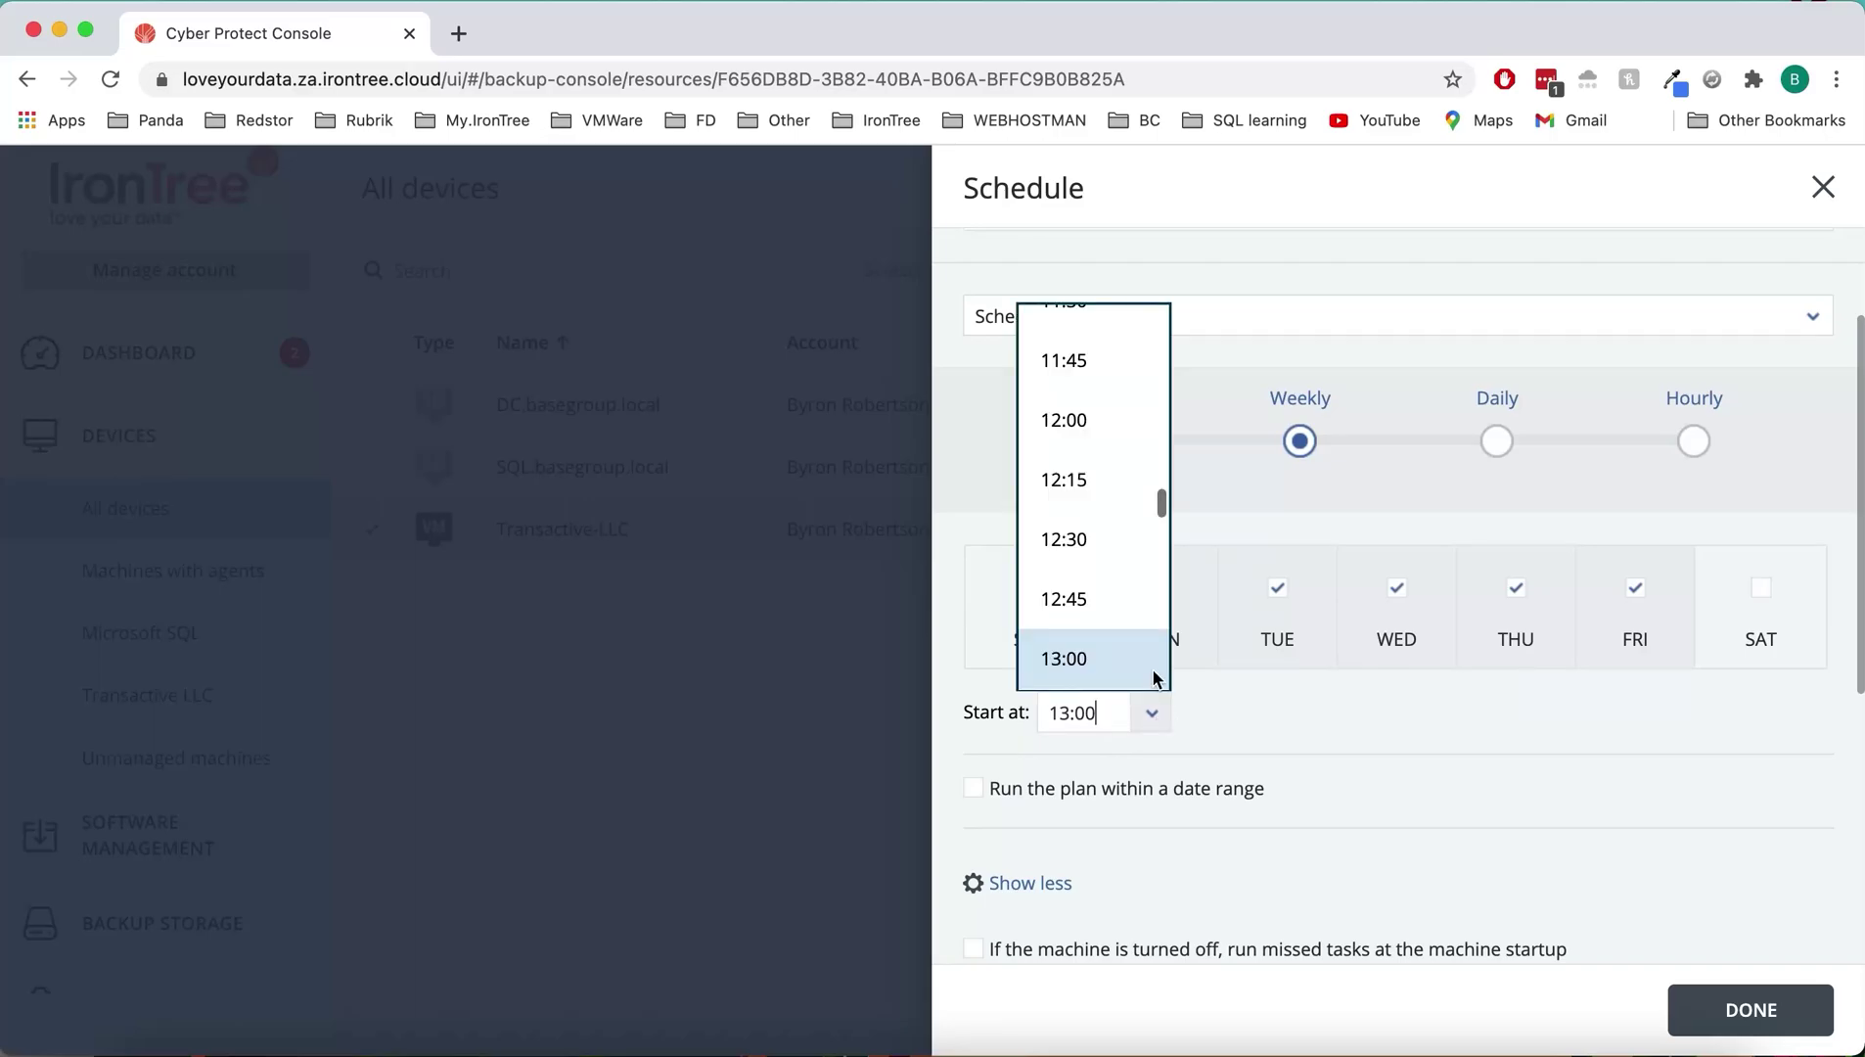
{"action": "scroll", "coordinate": [1113, 632], "scroll_direction": "down", "scroll_amount": 3}
{"action": "scroll", "coordinate": [1113, 632], "scroll_direction": "up", "scroll_amount": 3}
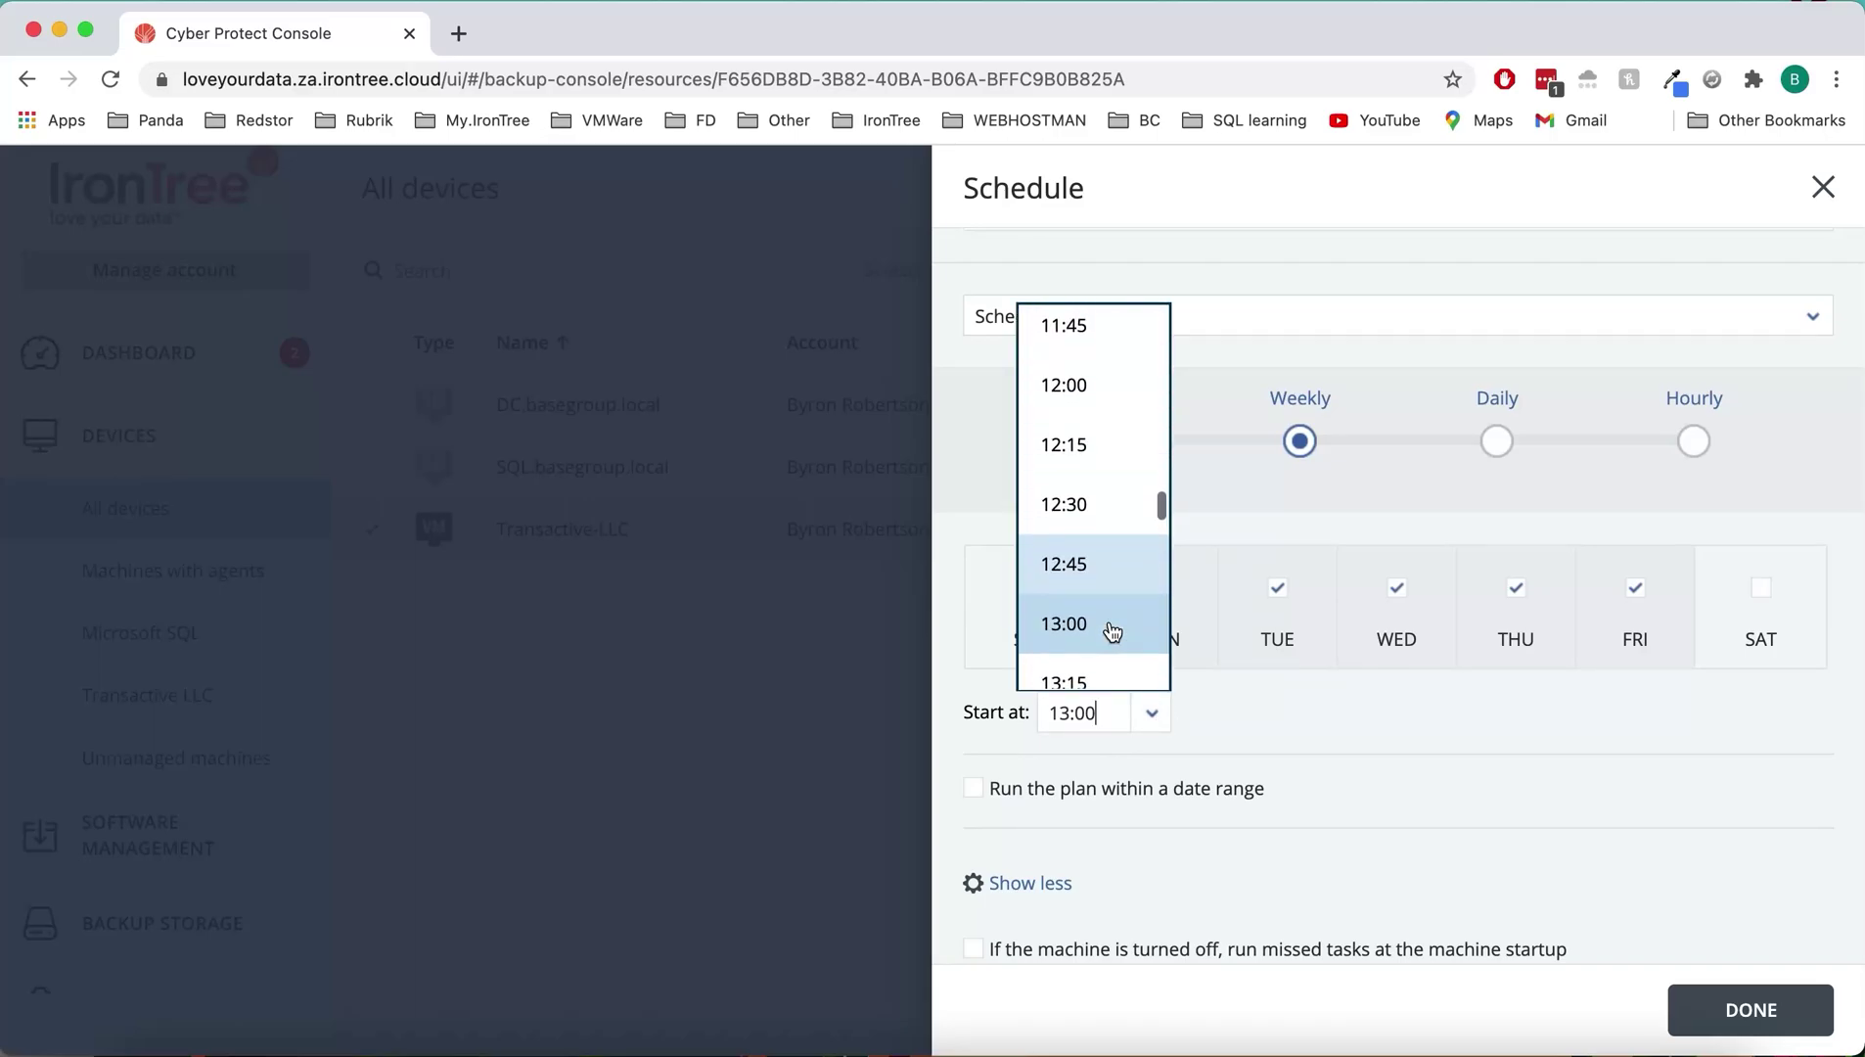
{"action": "left_click", "coordinate": [1113, 632]}
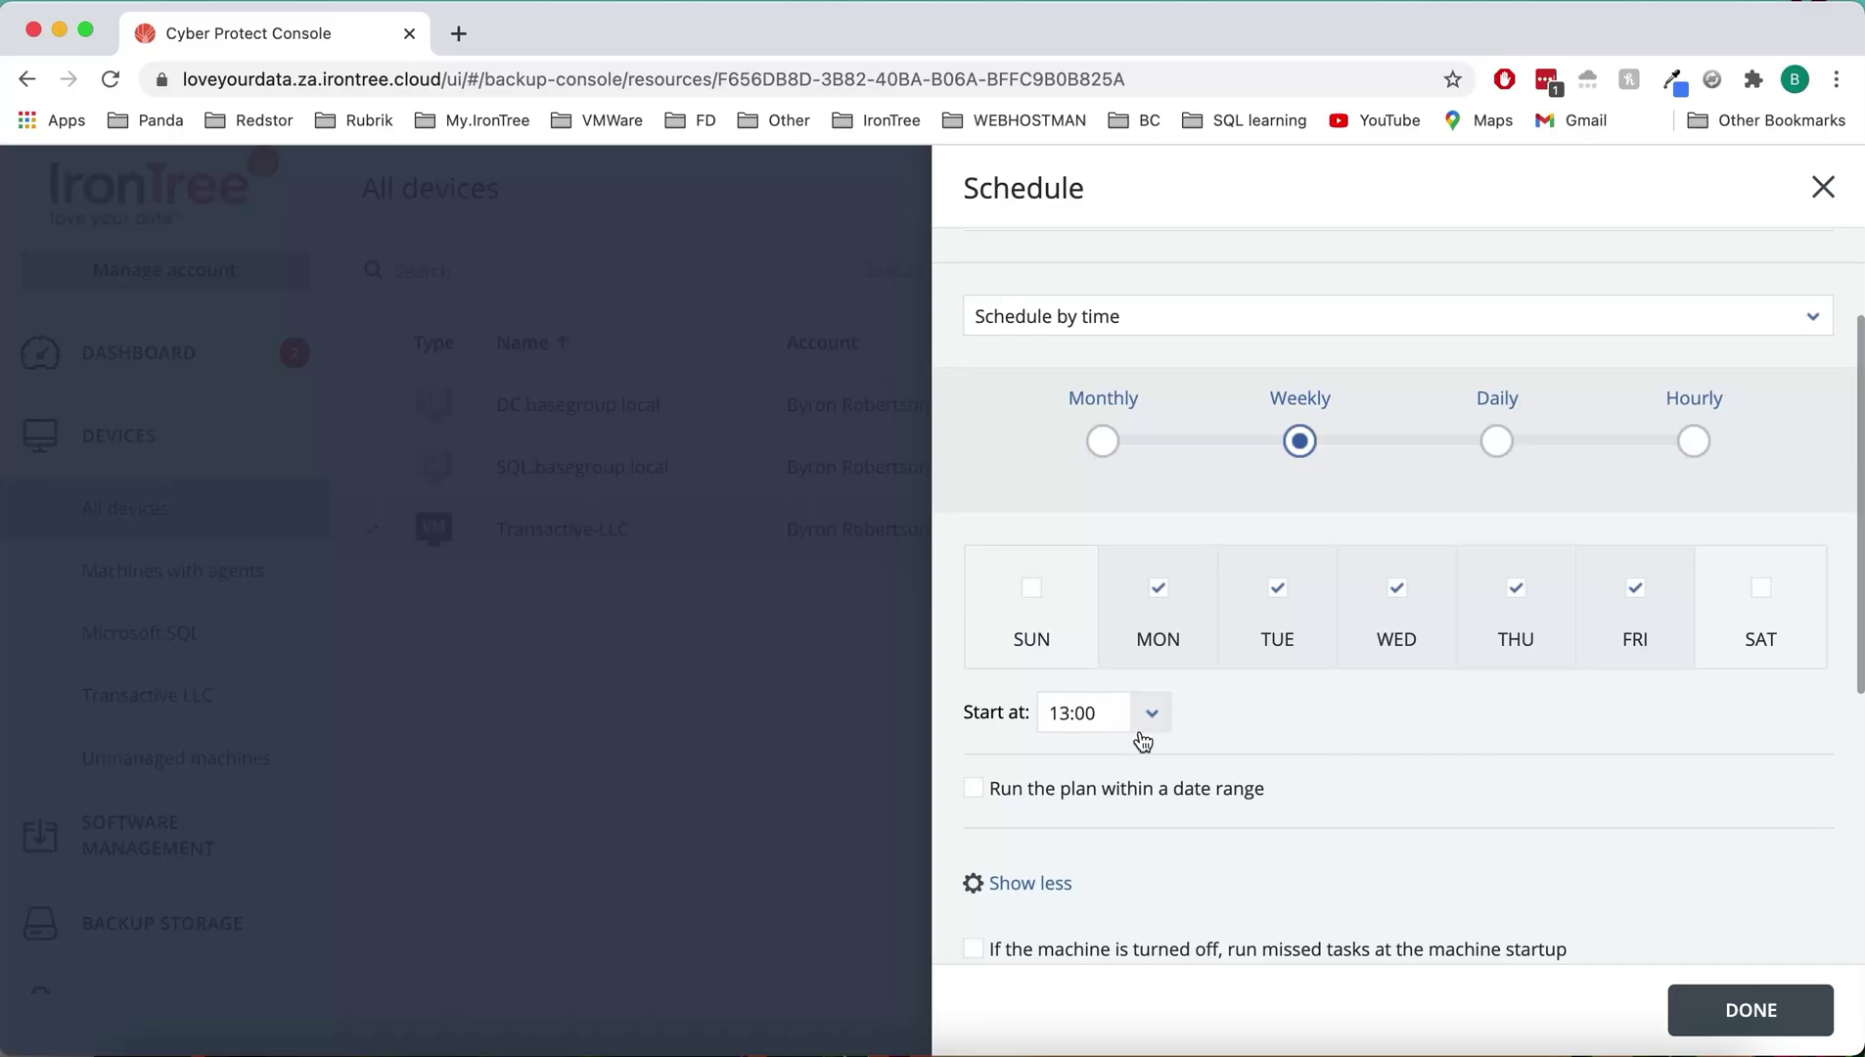
{"action": "left_click", "coordinate": [1694, 443]}
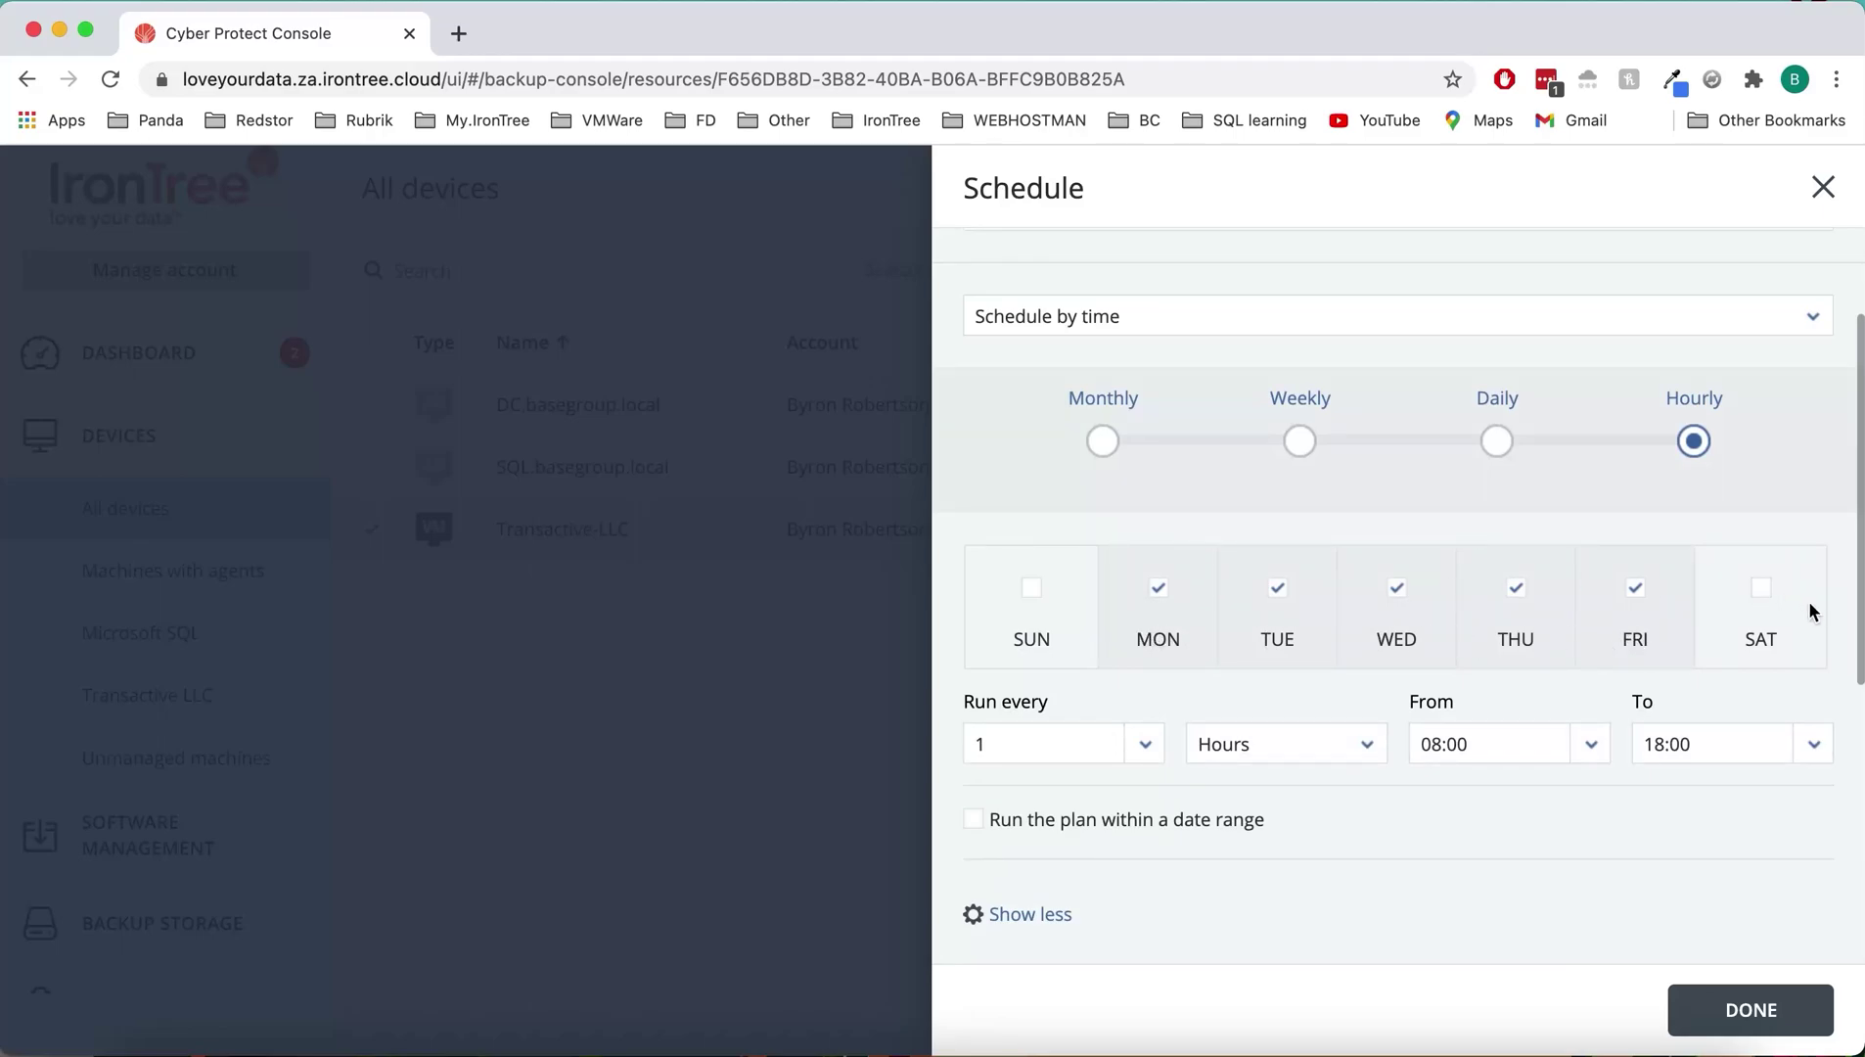
{"action": "left_click", "coordinate": [1763, 590]}
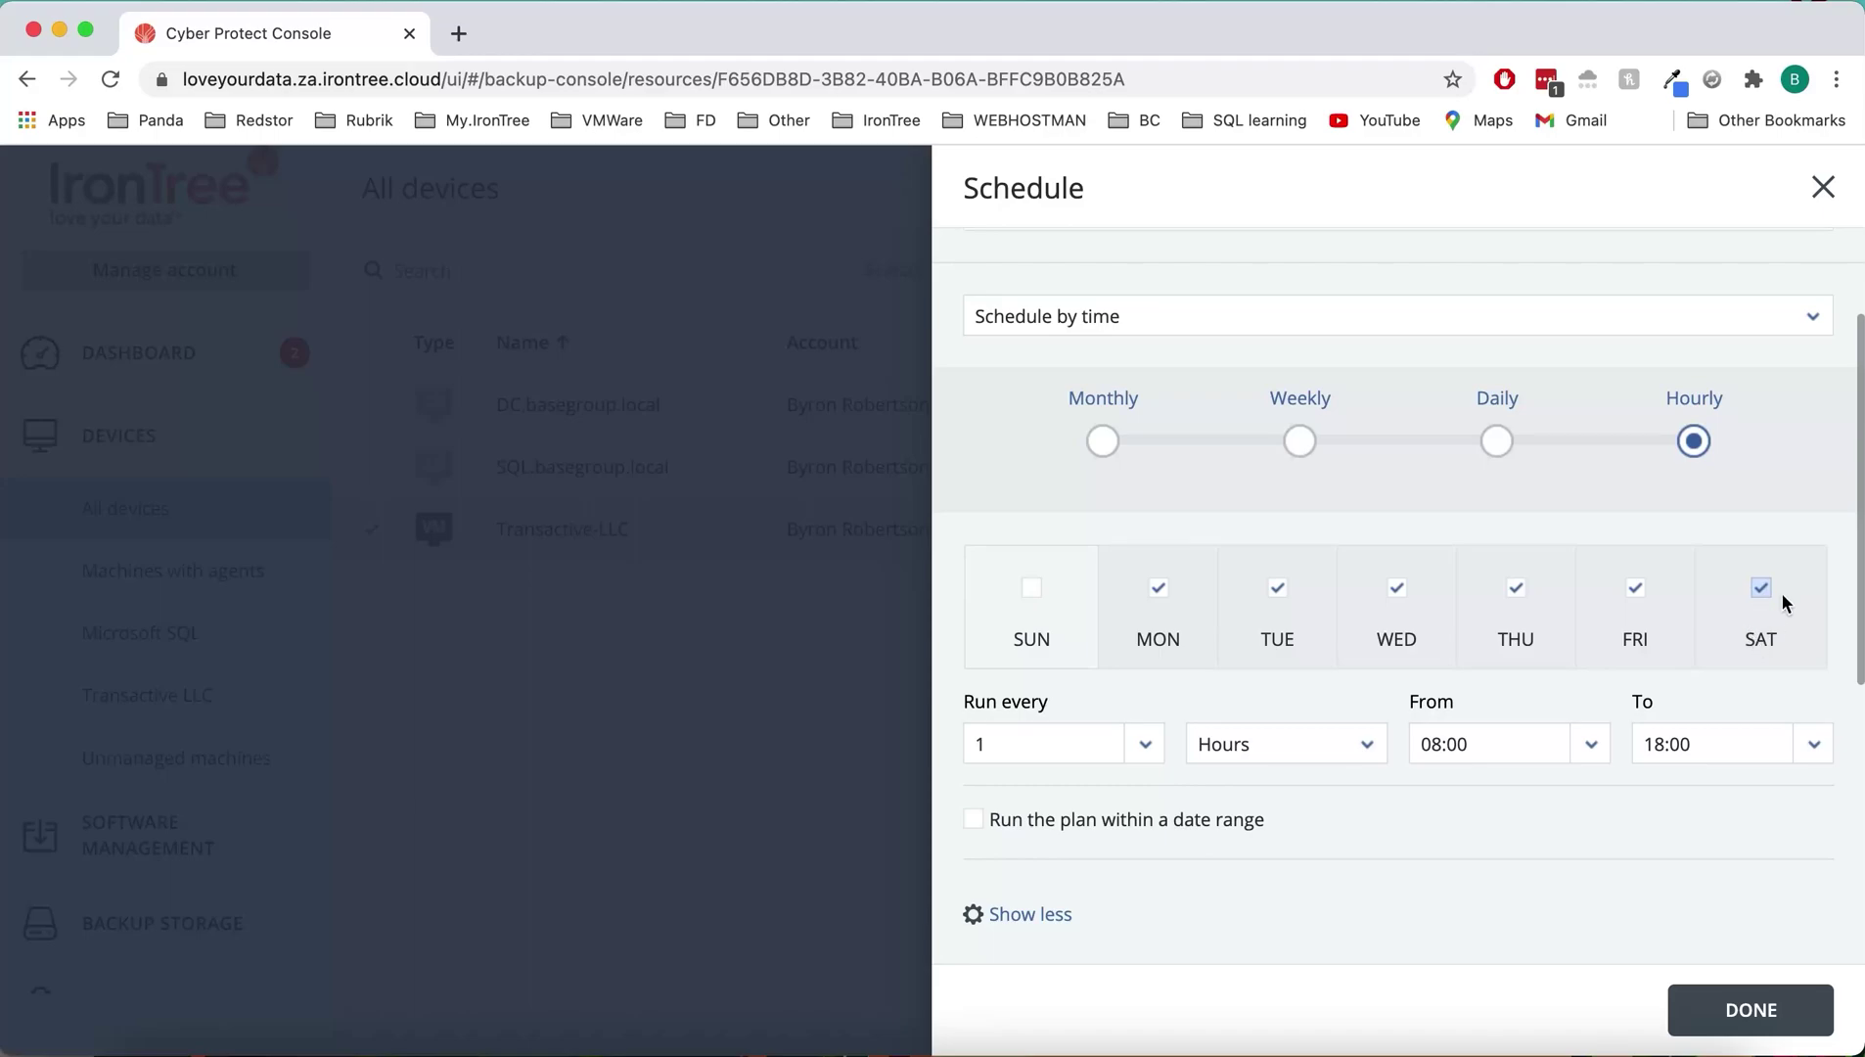
Step: Repeat the backup every 3 hours between 08:00 and 18:00 and save the schedule
{"action": "left_click", "coordinate": [1151, 751]}
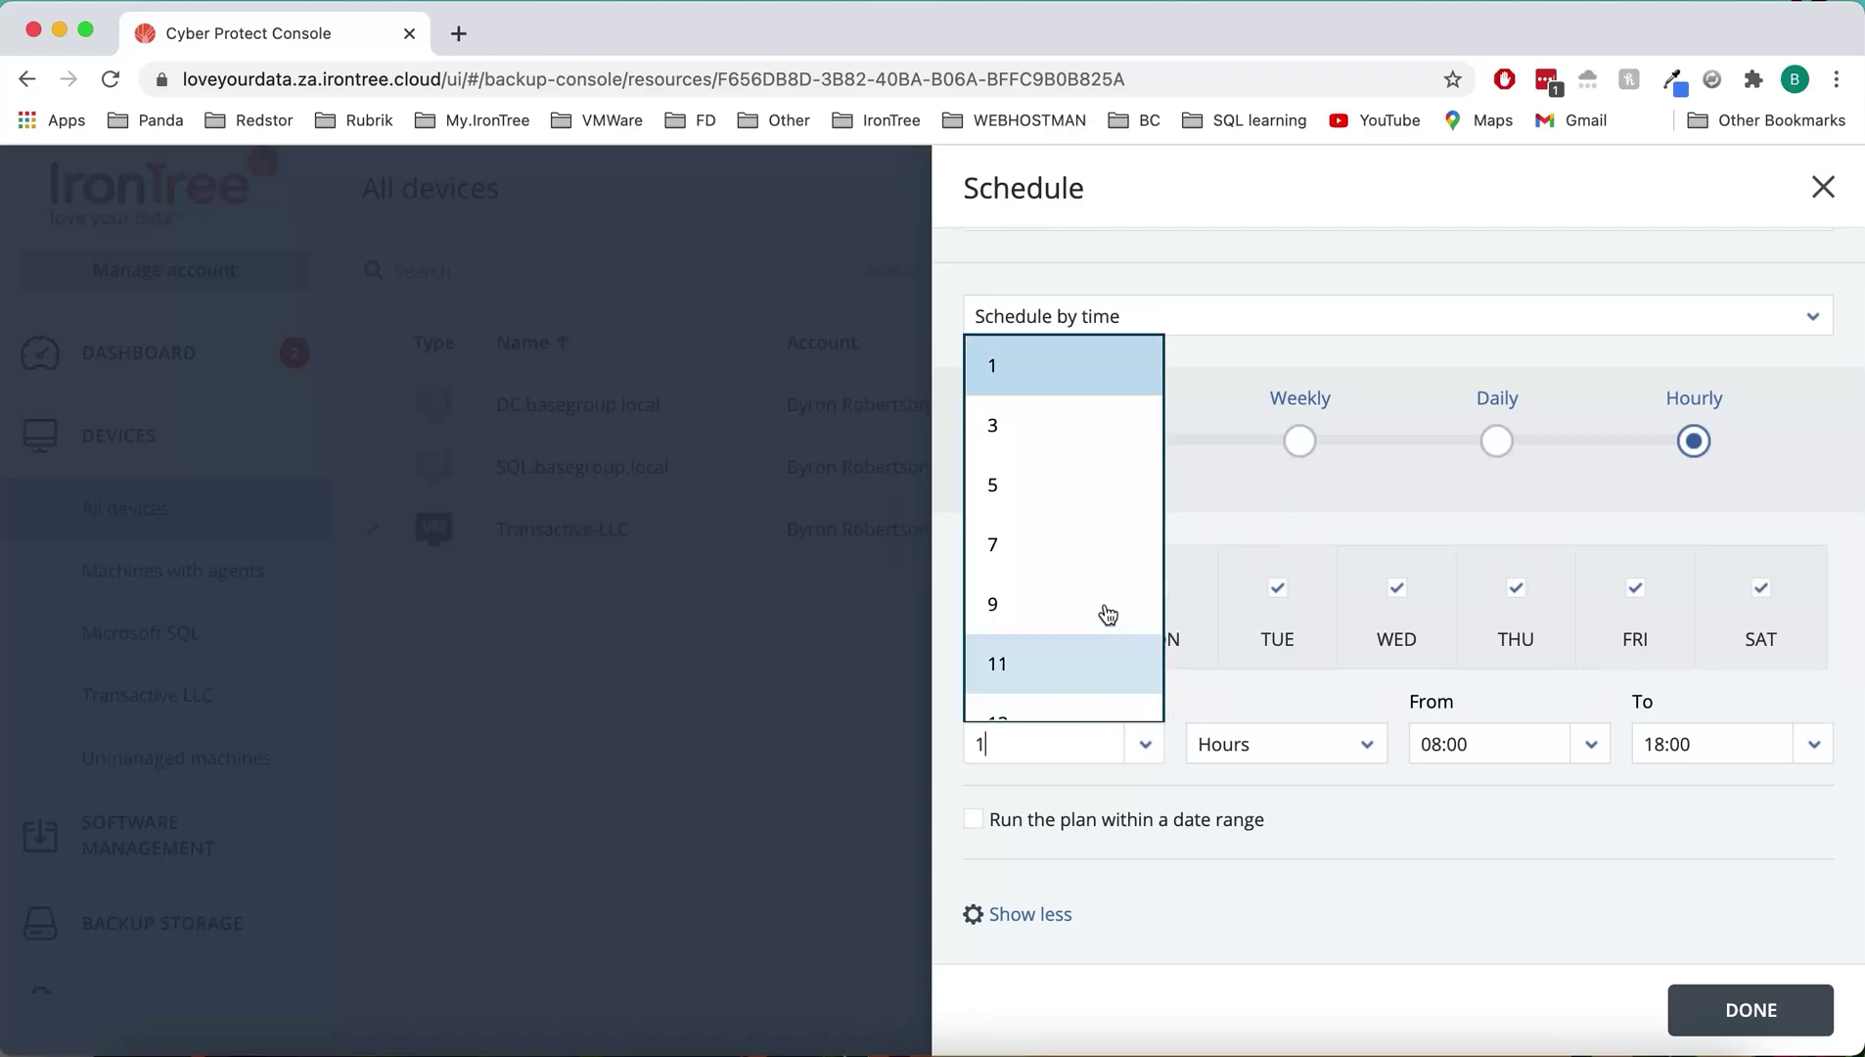
{"action": "left_click", "coordinate": [1033, 436]}
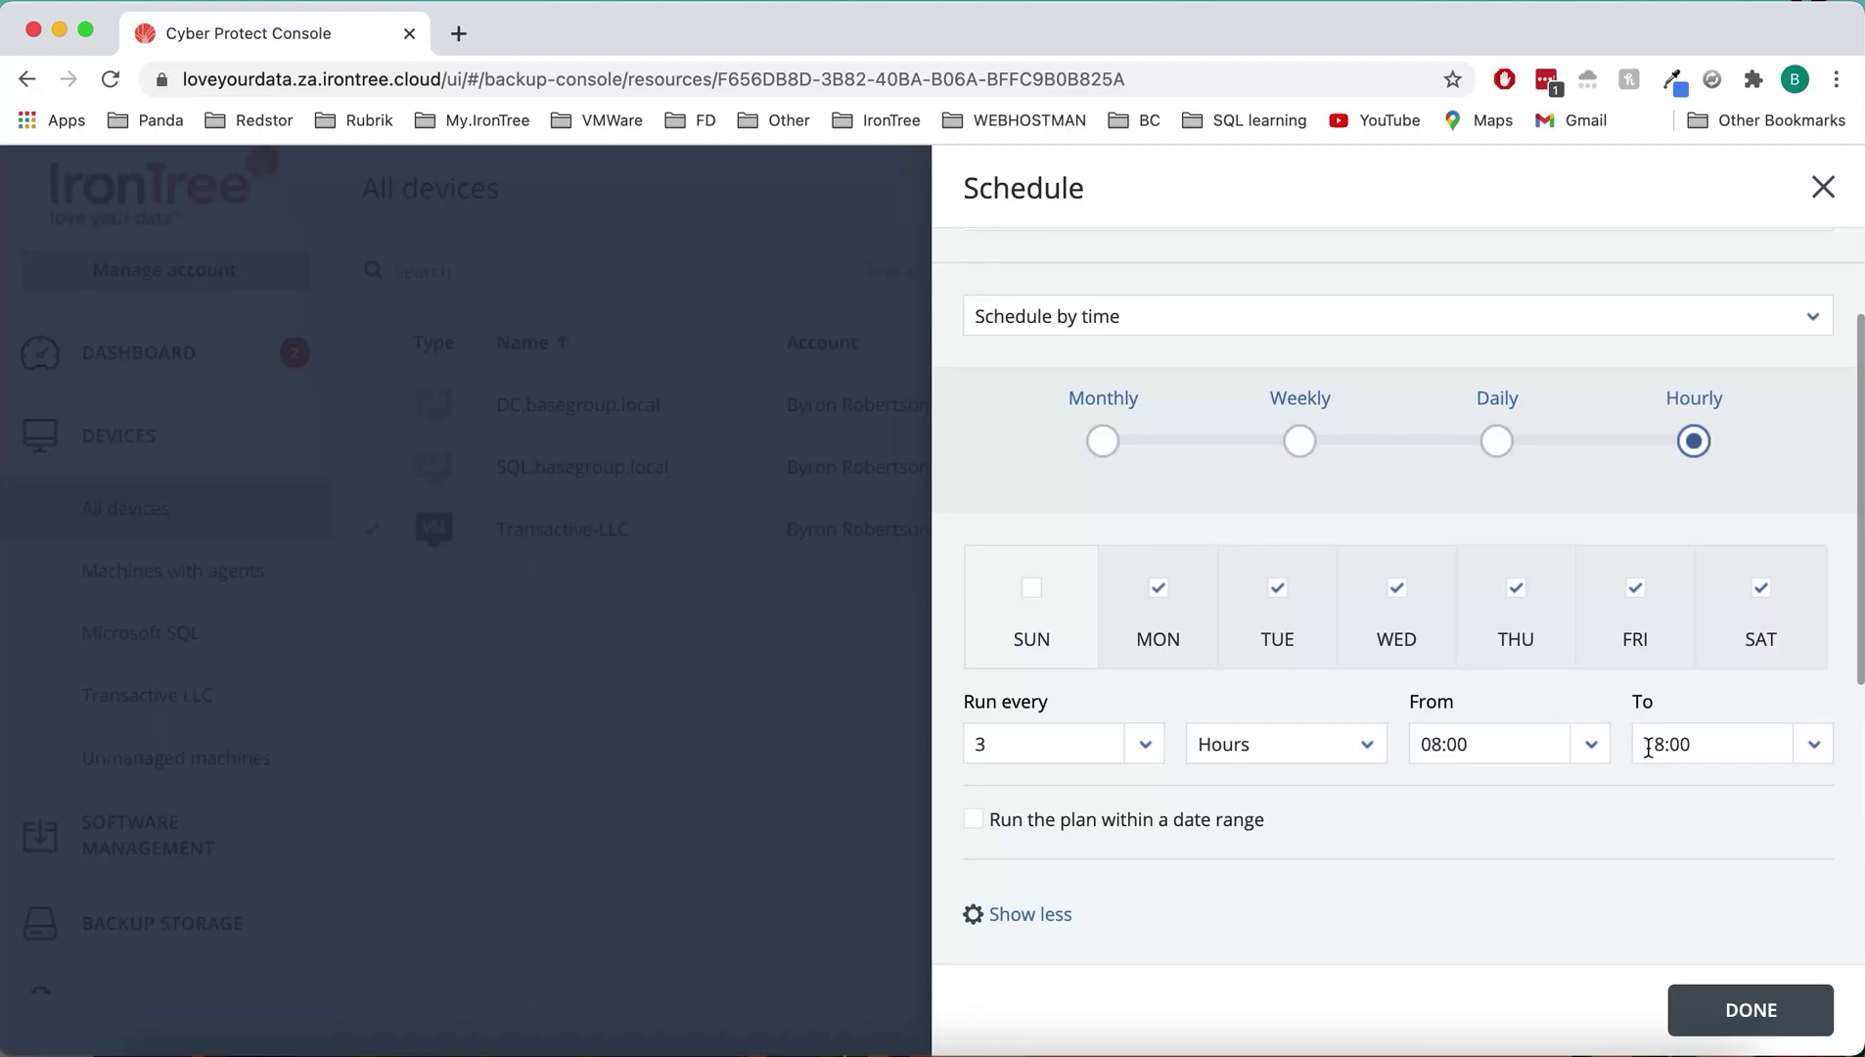
{"action": "double_click", "coordinate": [1010, 746]}
{"action": "scroll", "coordinate": [1444, 848], "scroll_direction": "down", "scroll_amount": 1}
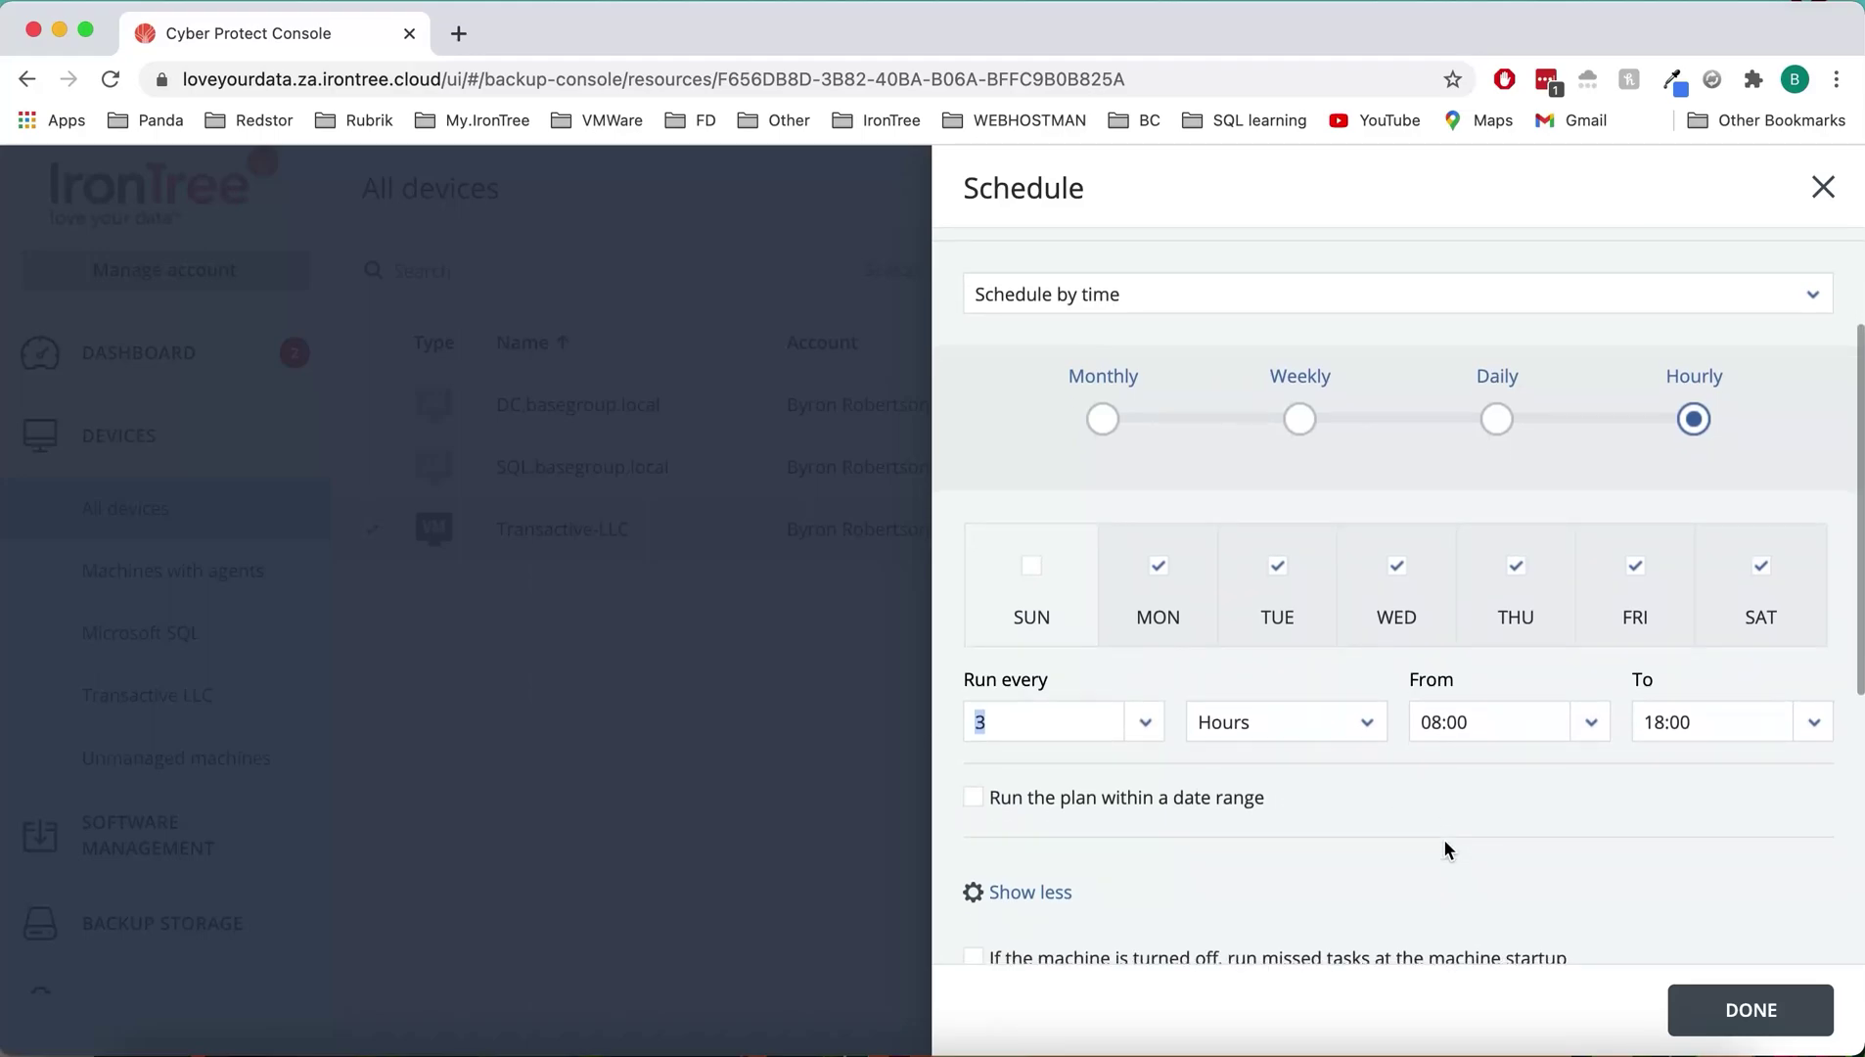
{"action": "left_click", "coordinate": [1727, 1030]}
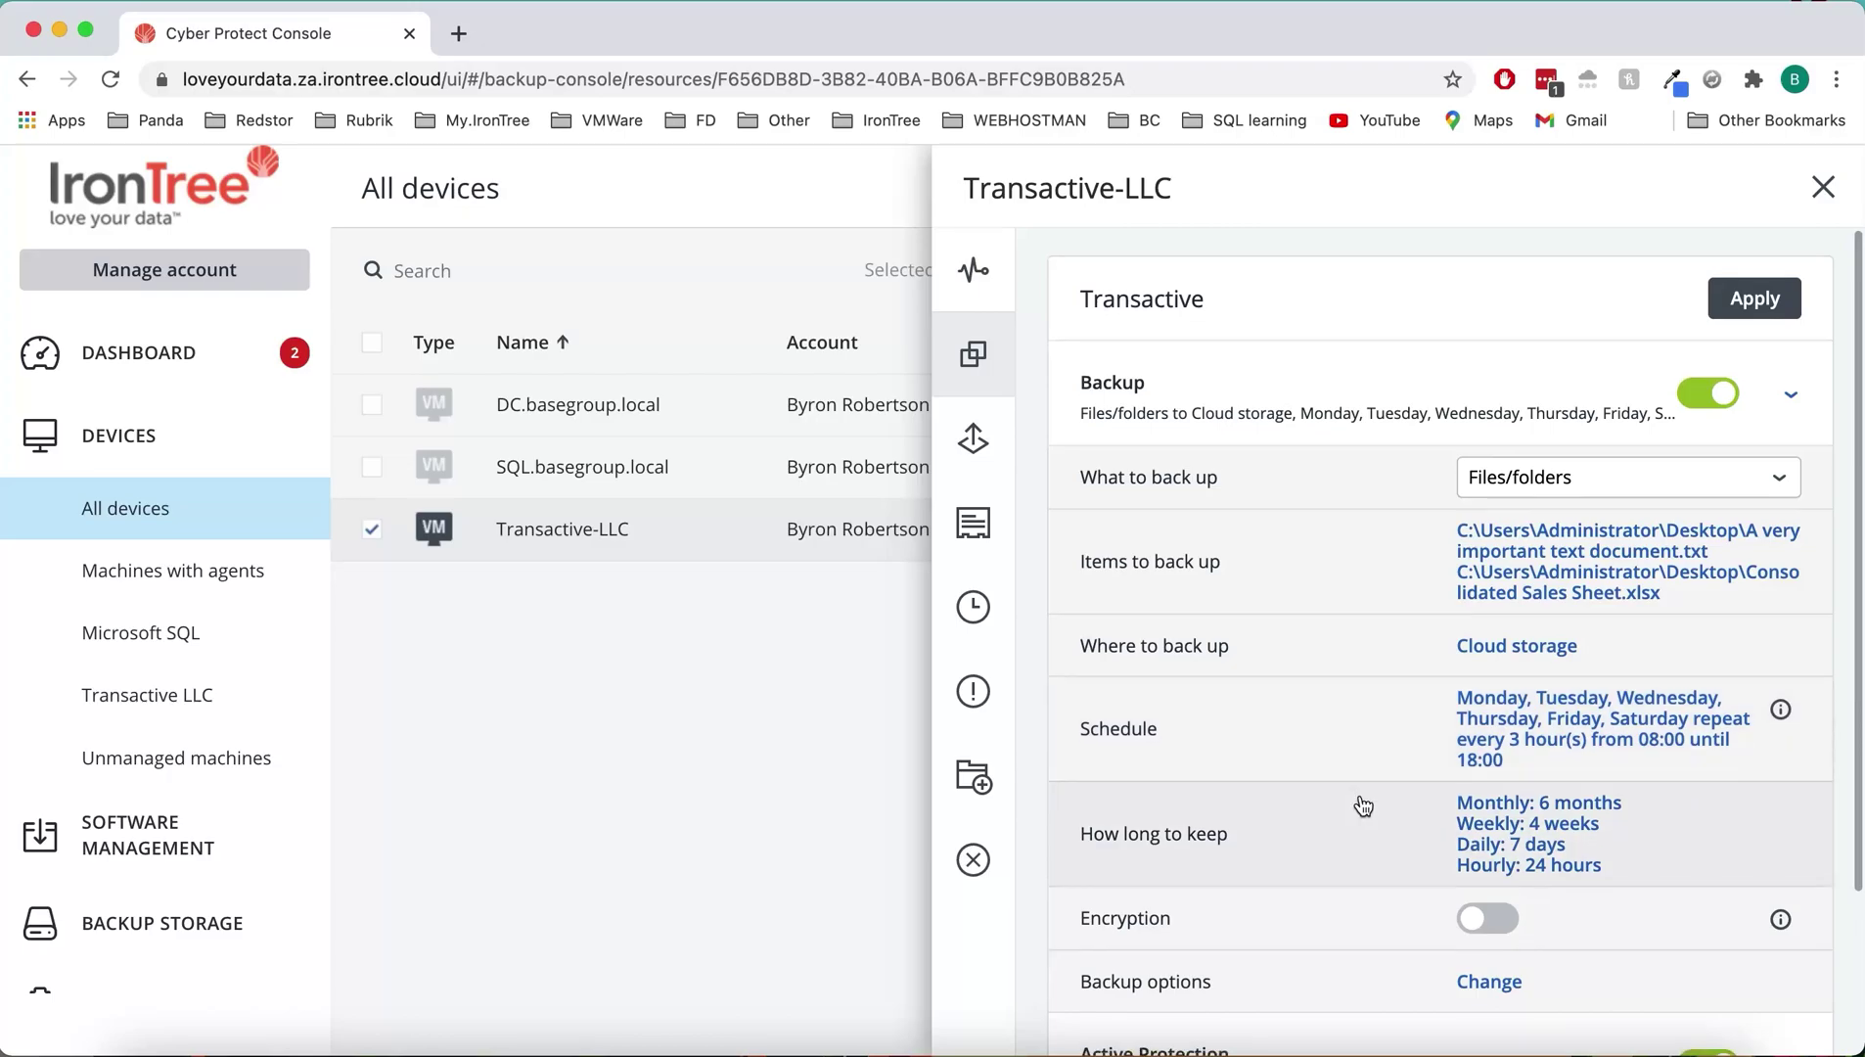
{"action": "scroll", "coordinate": [1331, 788], "scroll_direction": "down", "scroll_amount": 2}
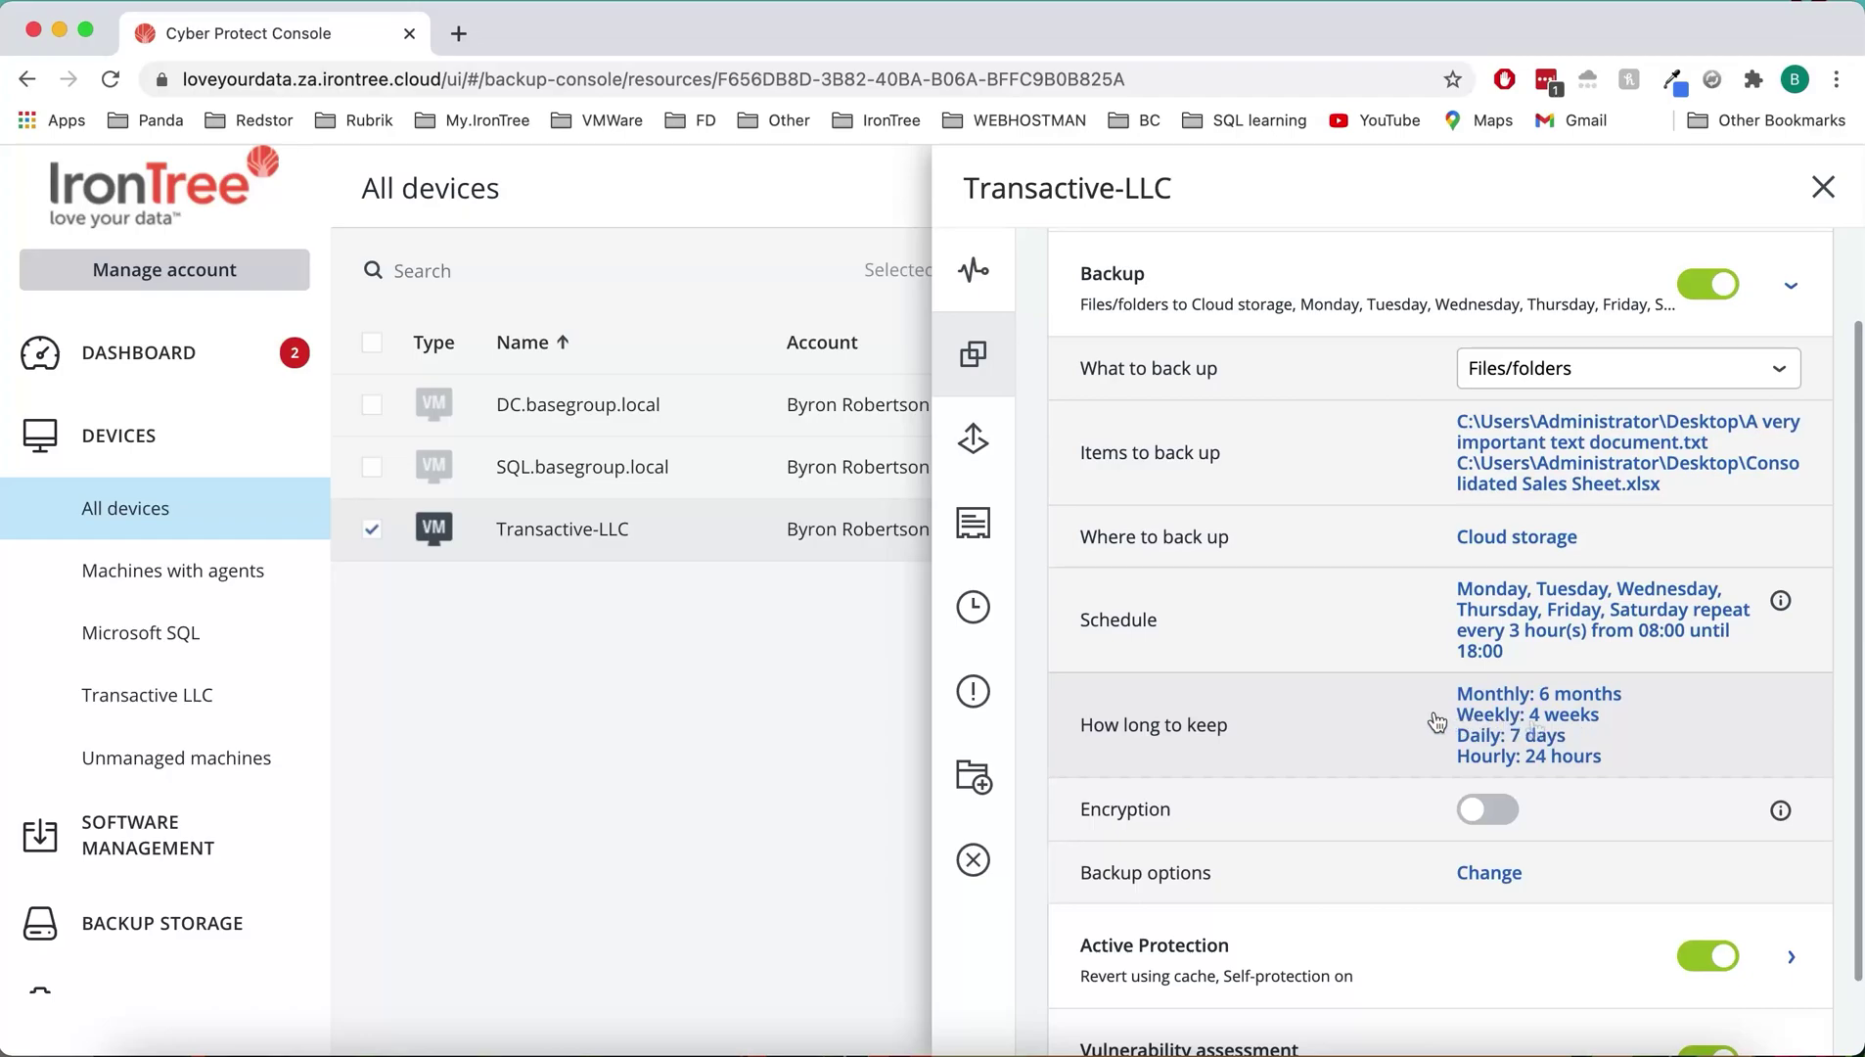
{"action": "left_click", "coordinate": [1531, 722]}
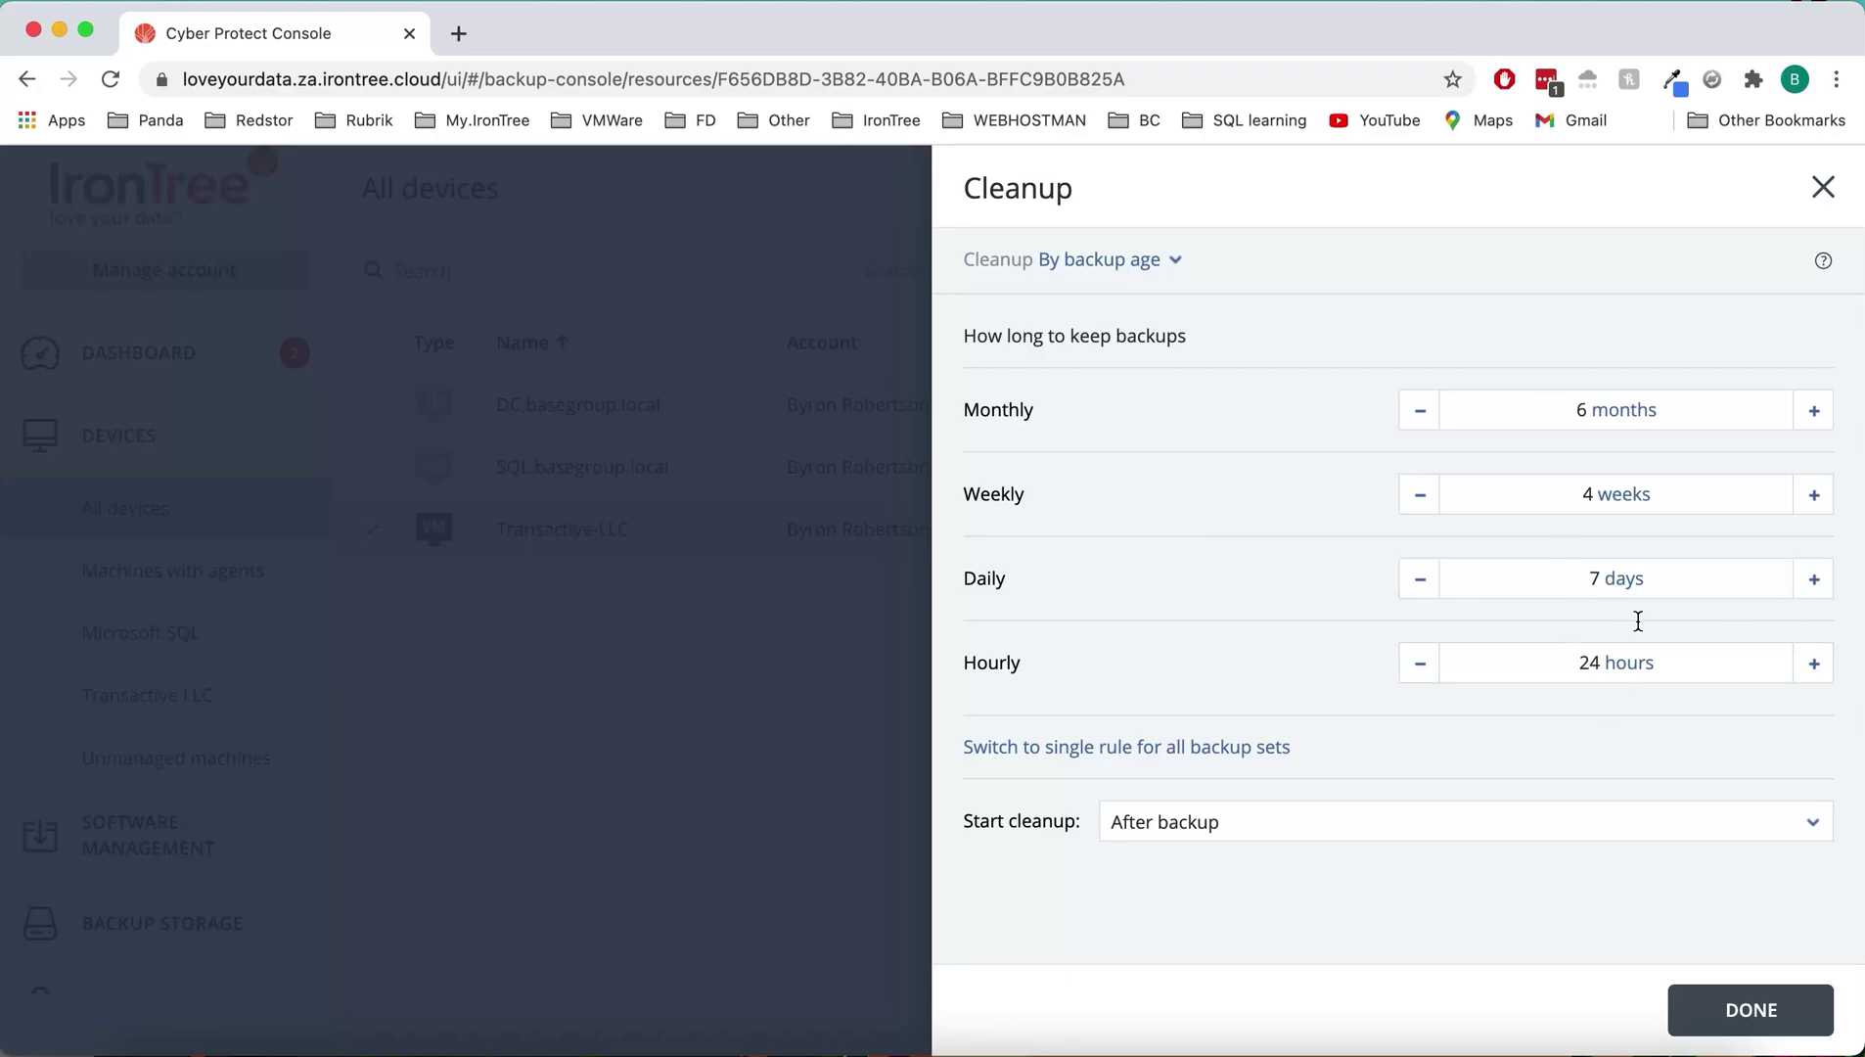
{"action": "left_click", "coordinate": [1816, 416]}
{"action": "left_click", "coordinate": [1416, 419]}
{"action": "left_click", "coordinate": [1728, 1018]}
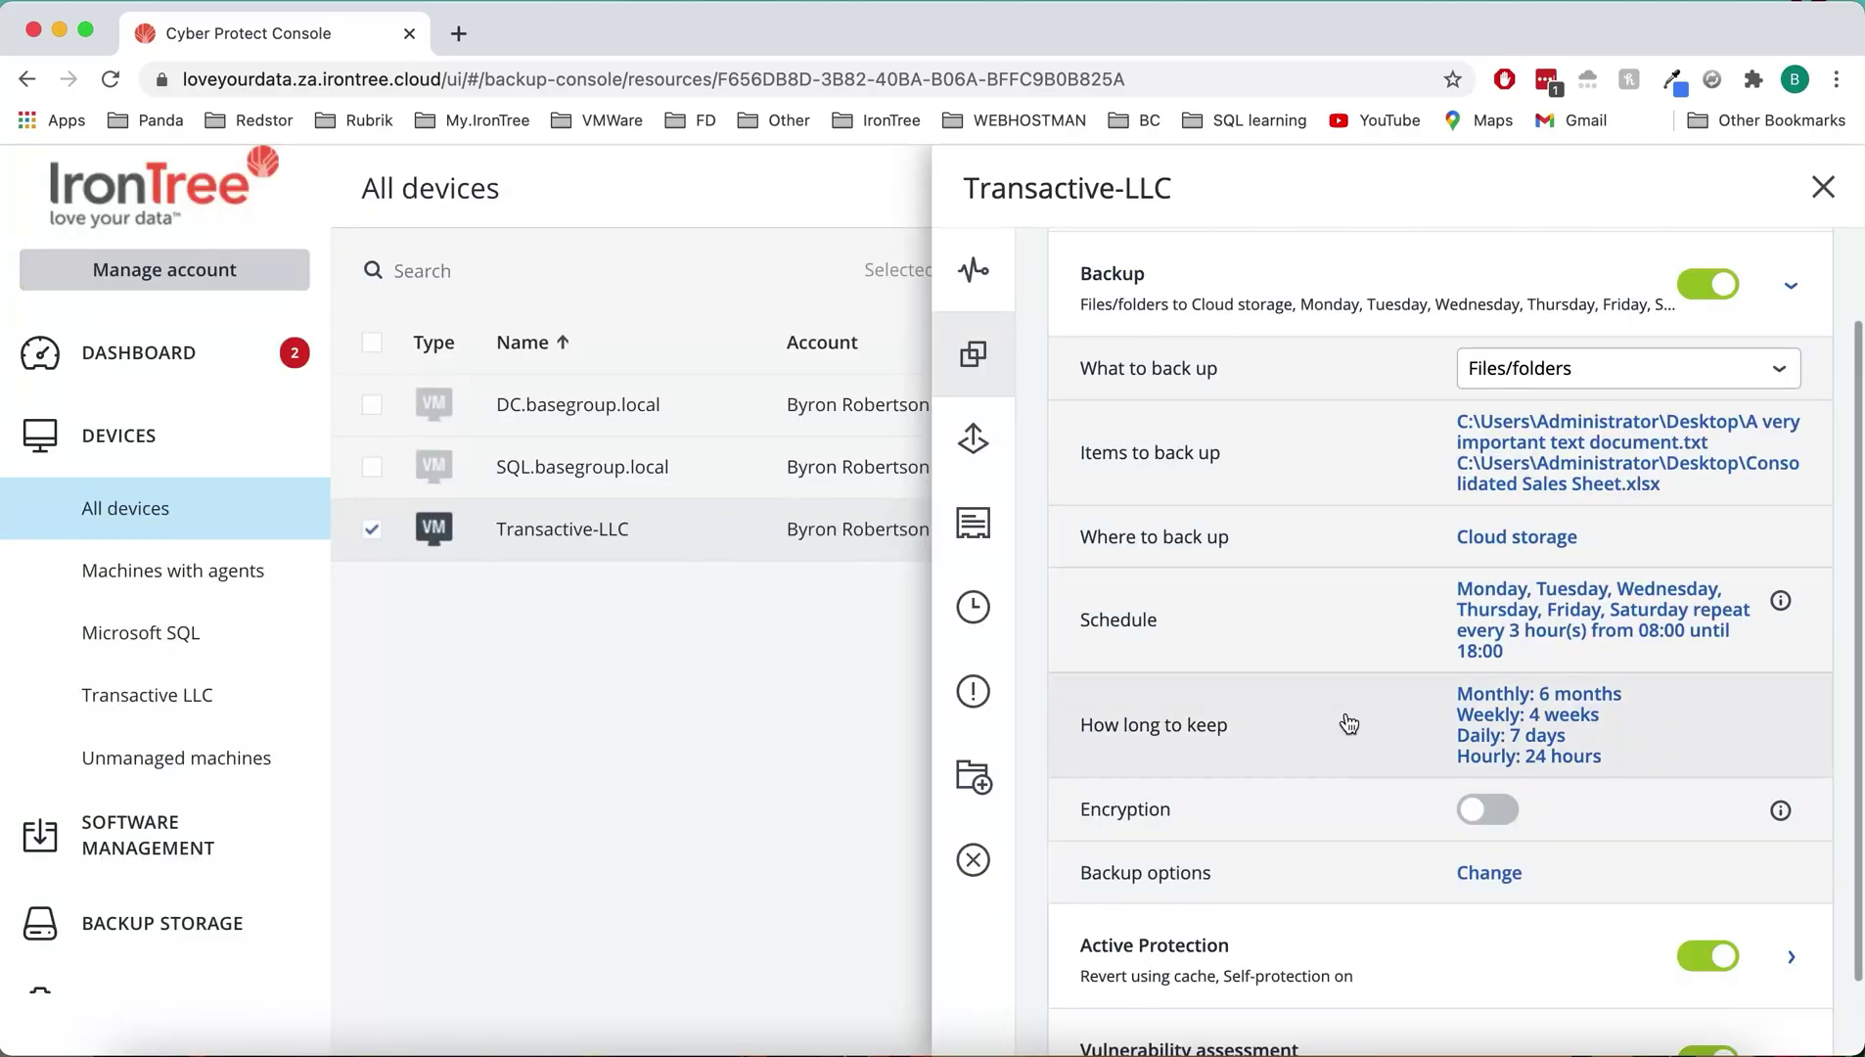
{"action": "scroll", "coordinate": [1346, 743], "scroll_direction": "down", "scroll_amount": 2}
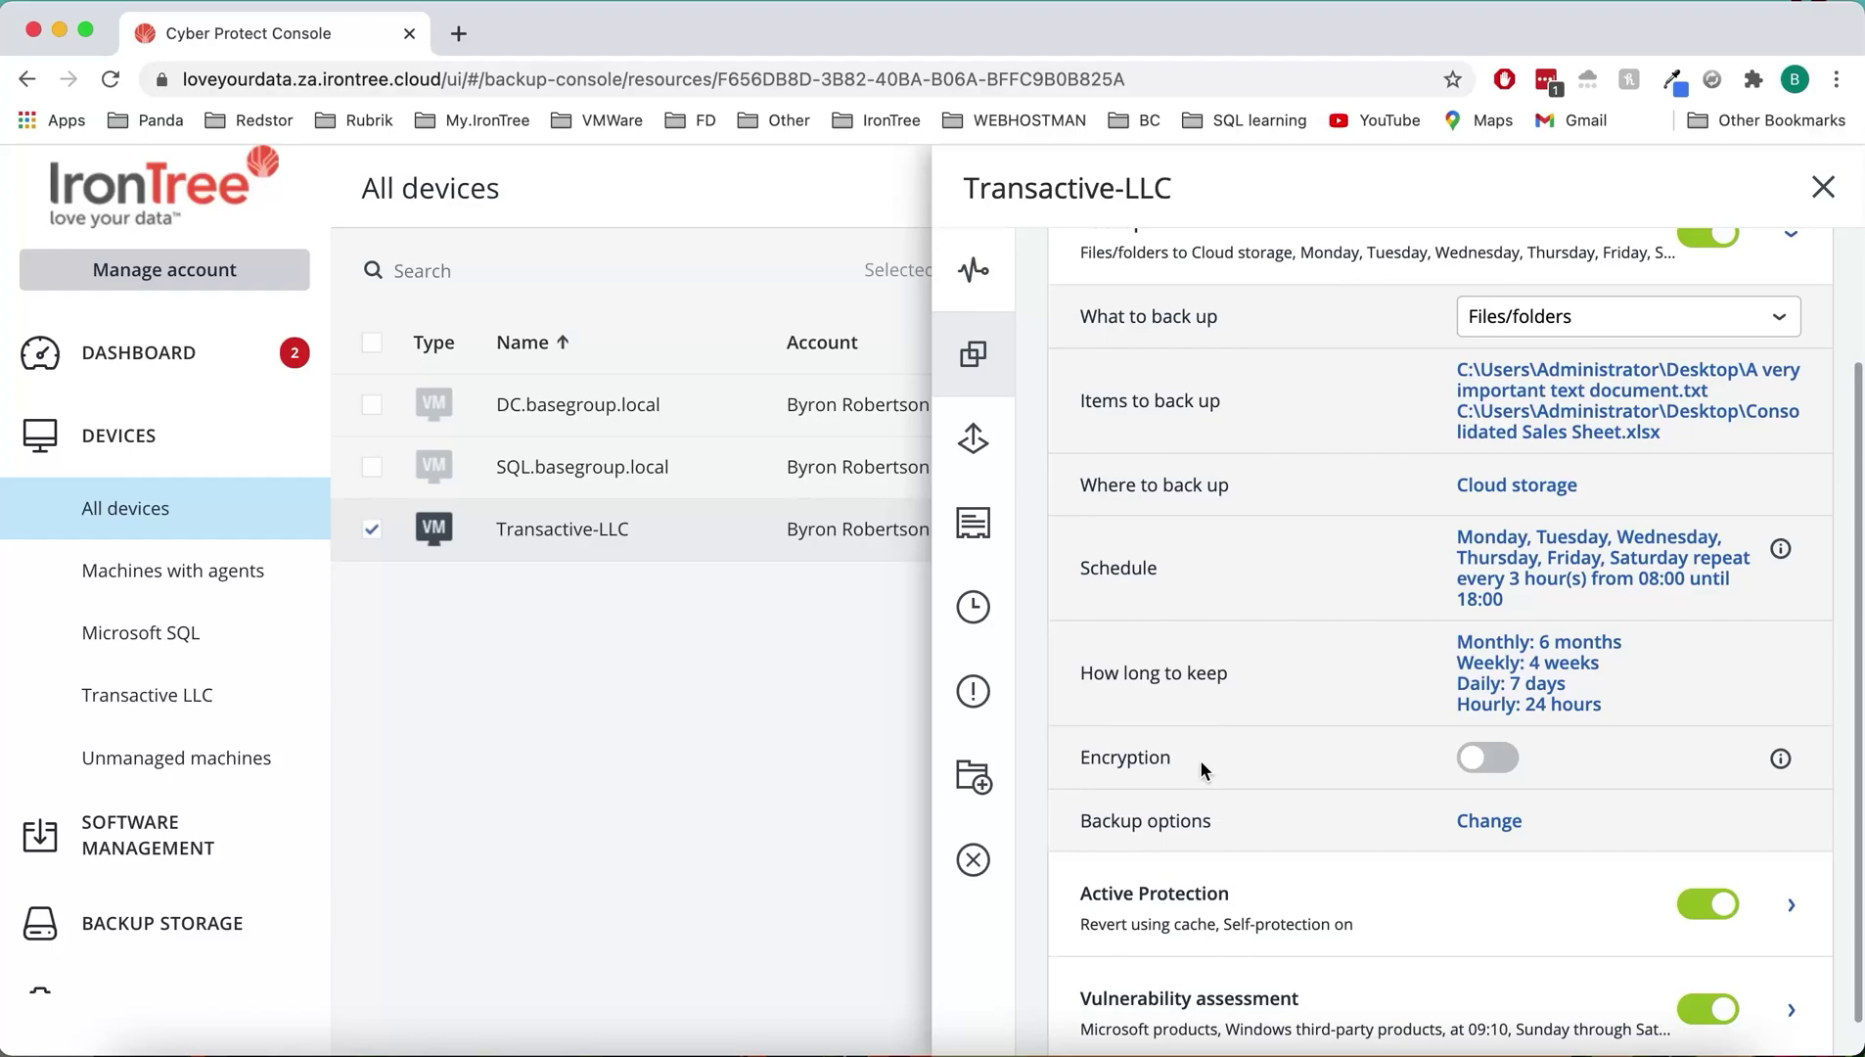
{"action": "left_click", "coordinate": [1486, 762]}
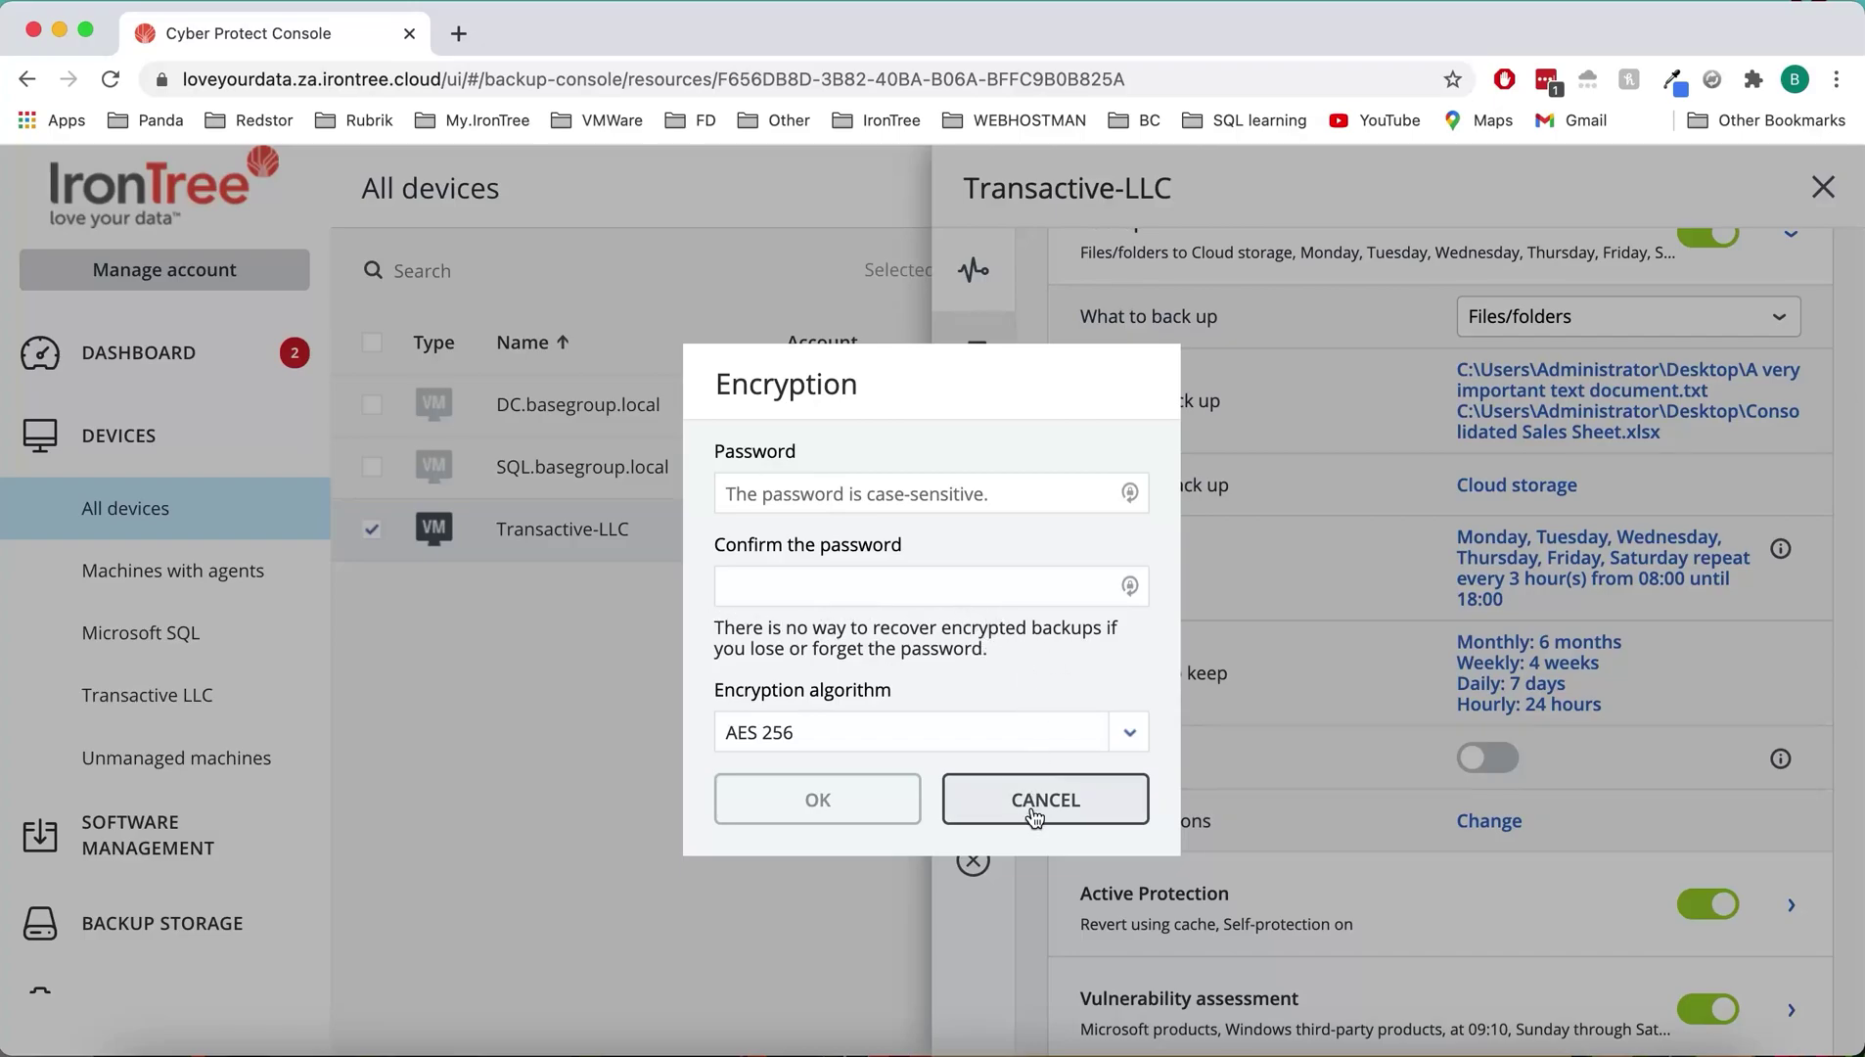
{"action": "left_click", "coordinate": [1074, 799]}
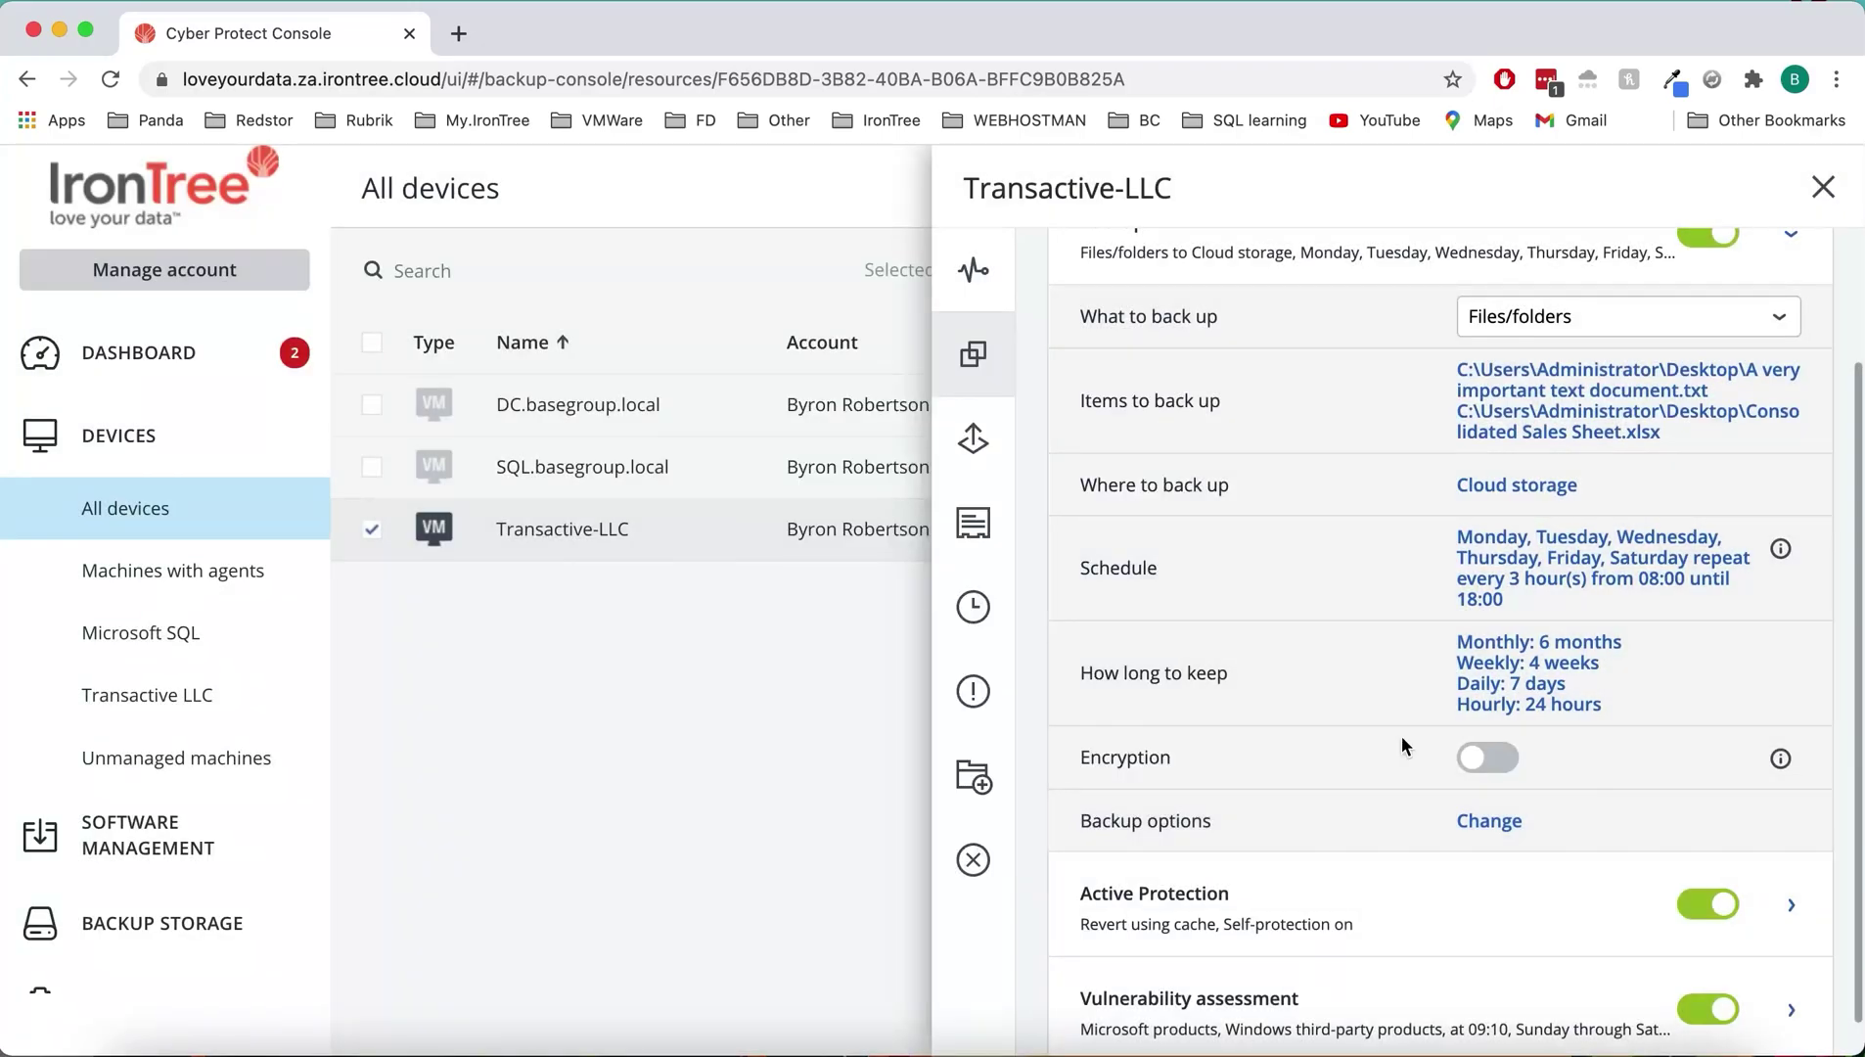
{"action": "scroll", "coordinate": [1401, 736], "scroll_direction": "down", "scroll_amount": 1}
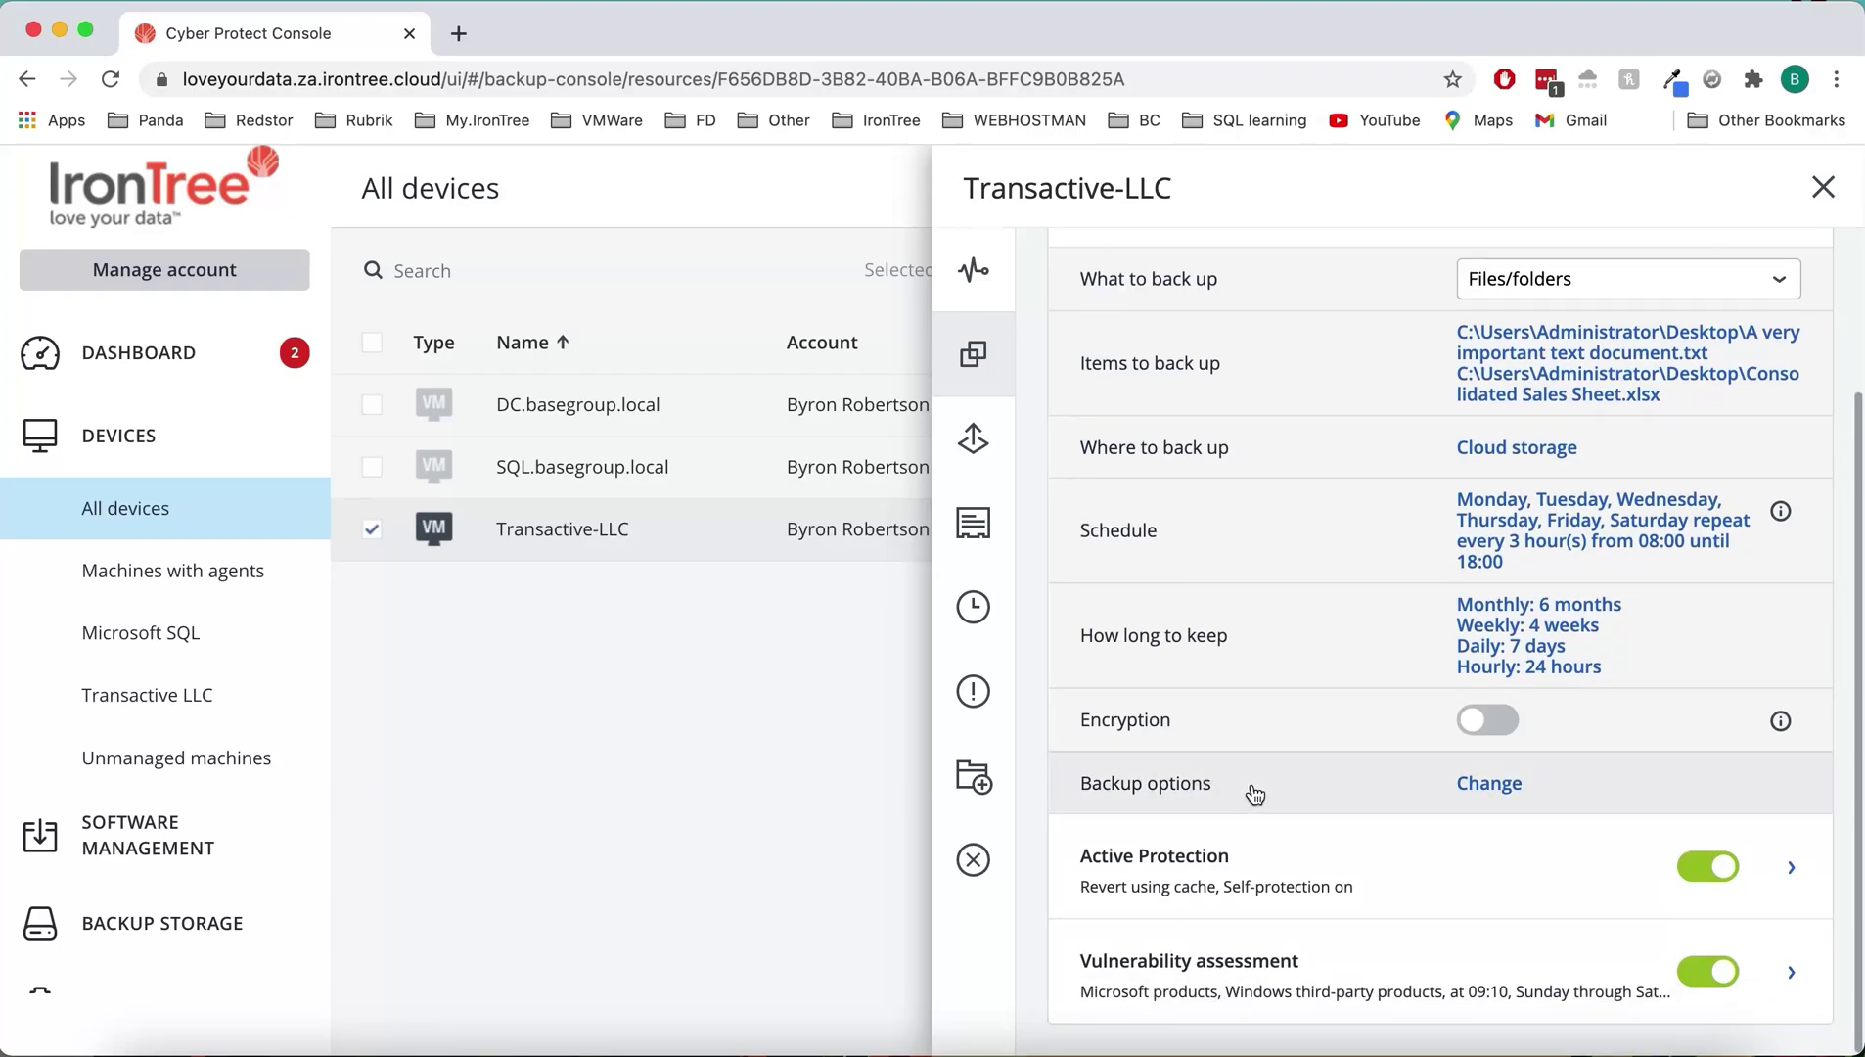
Step: Turn on the no-successful-backups alert with Number of days set to 3
{"action": "left_click", "coordinate": [1489, 783]}
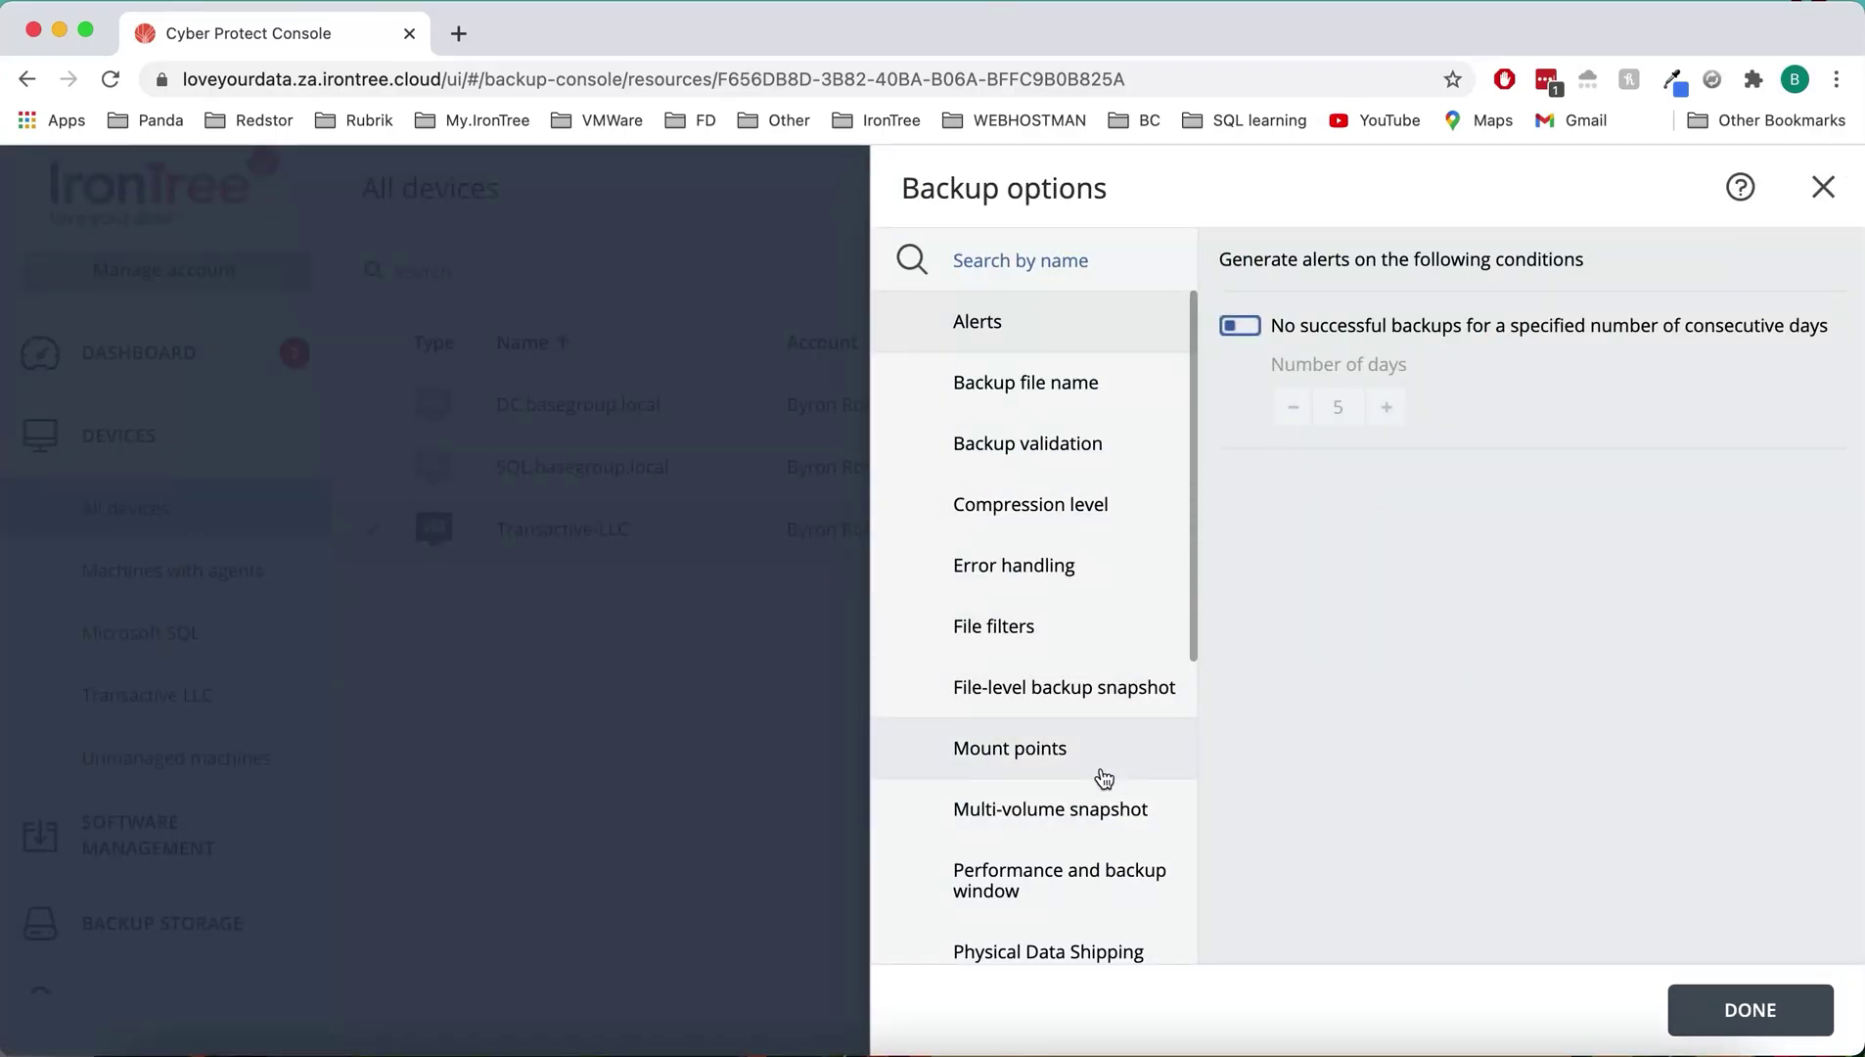
{"action": "scroll", "coordinate": [1104, 778], "scroll_direction": "down", "scroll_amount": 6}
{"action": "scroll", "coordinate": [1104, 777], "scroll_direction": "up", "scroll_amount": 3}
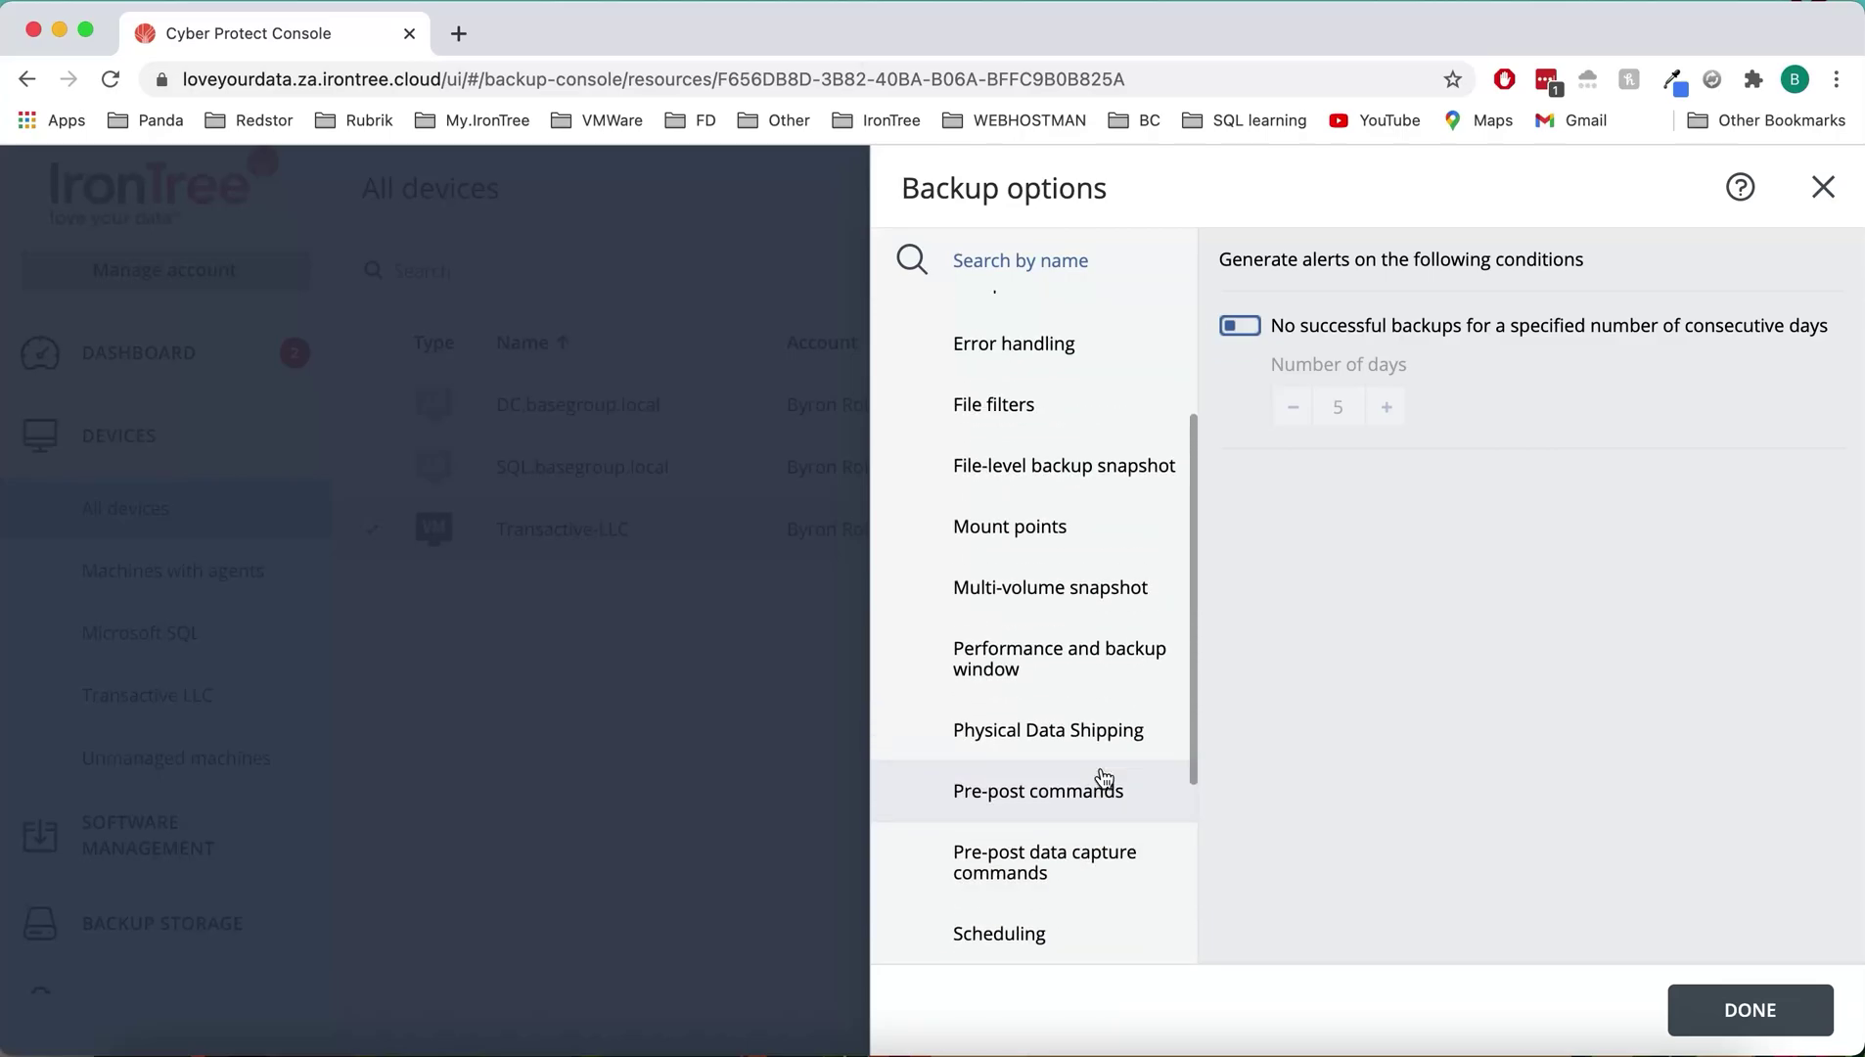
{"action": "scroll", "coordinate": [1104, 778], "scroll_direction": "up", "scroll_amount": 3}
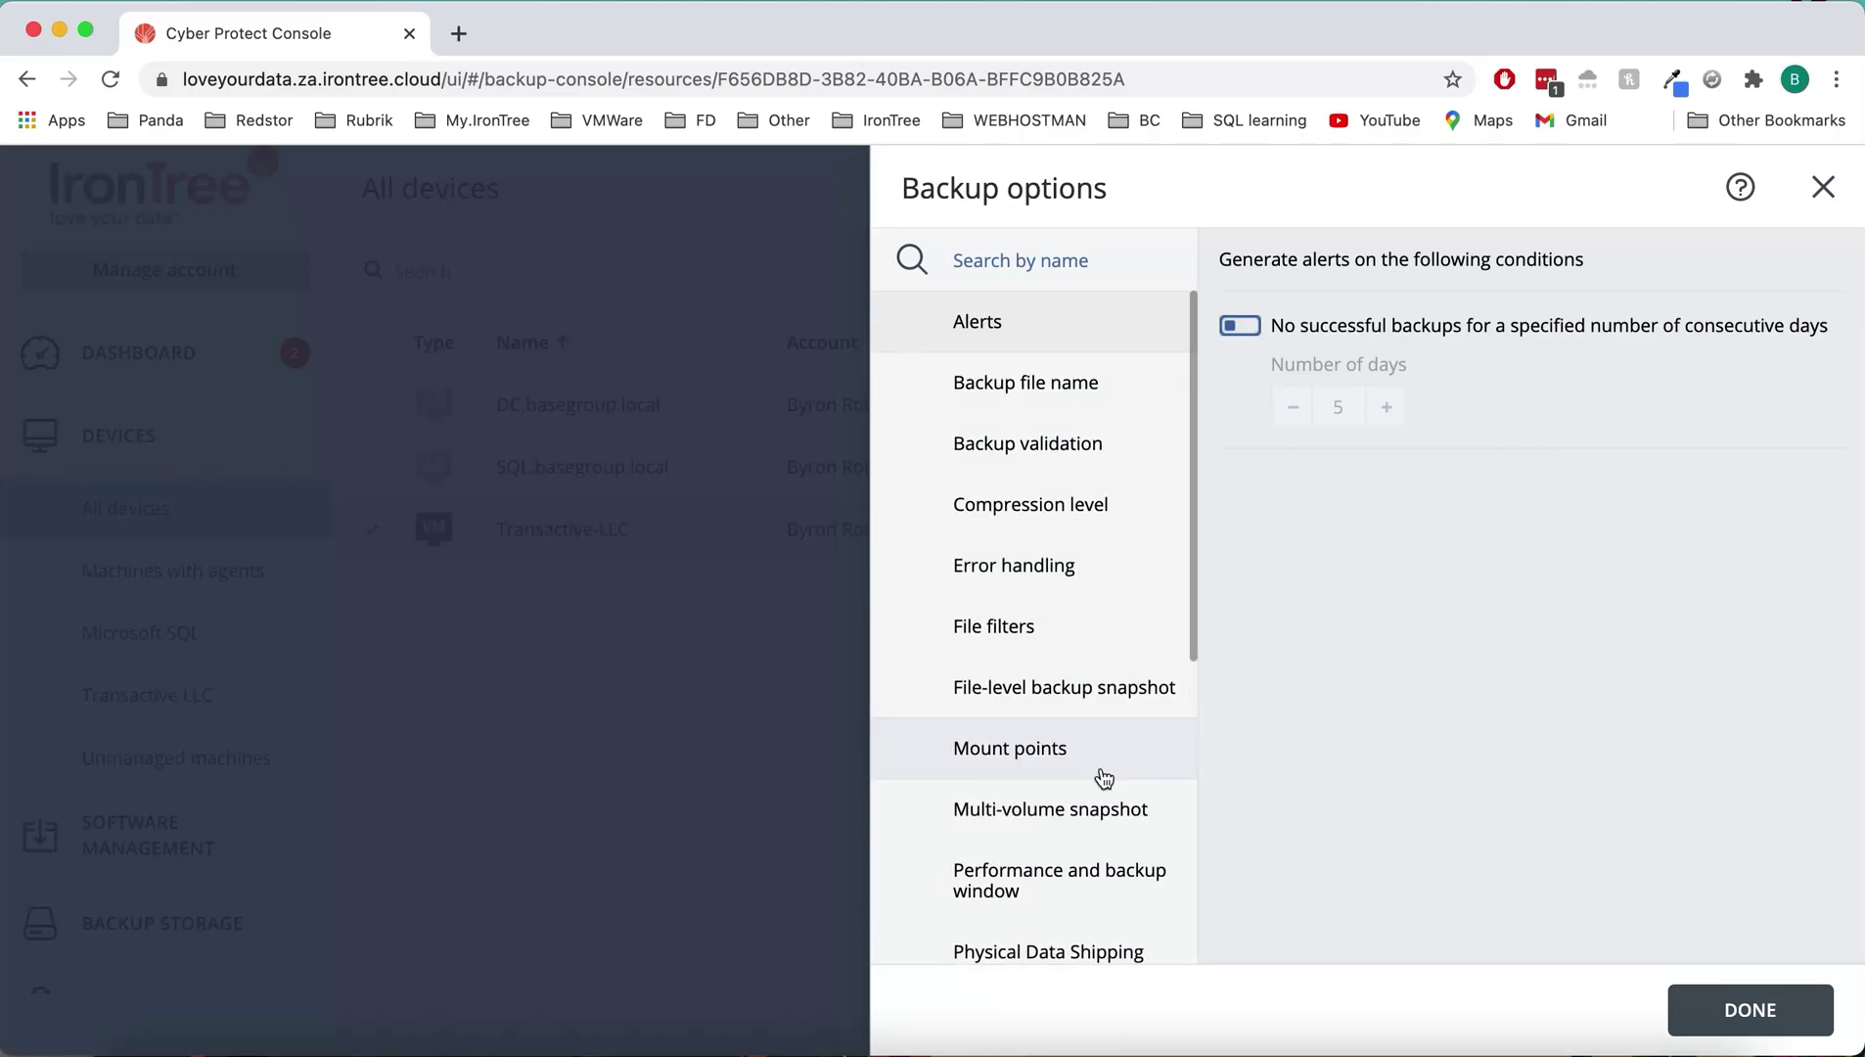
{"action": "left_click", "coordinate": [1244, 329]}
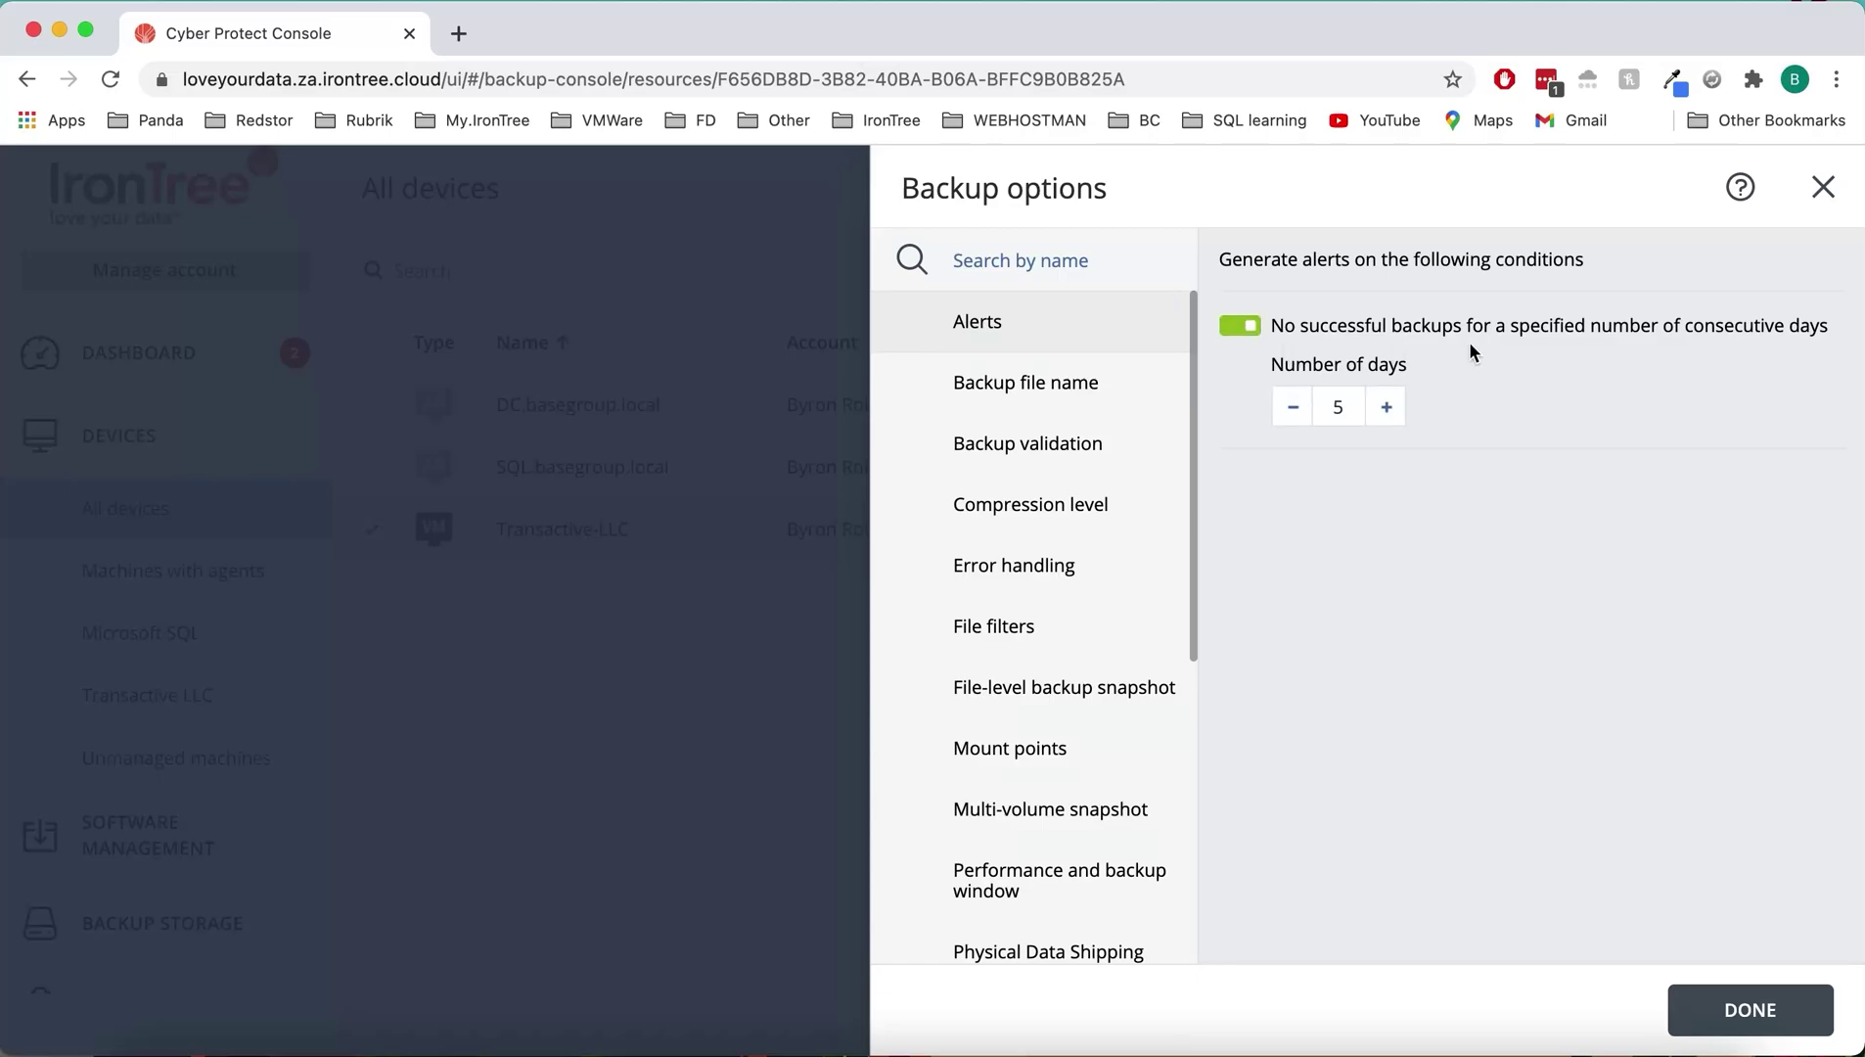
{"action": "double_click", "coordinate": [1341, 411]}
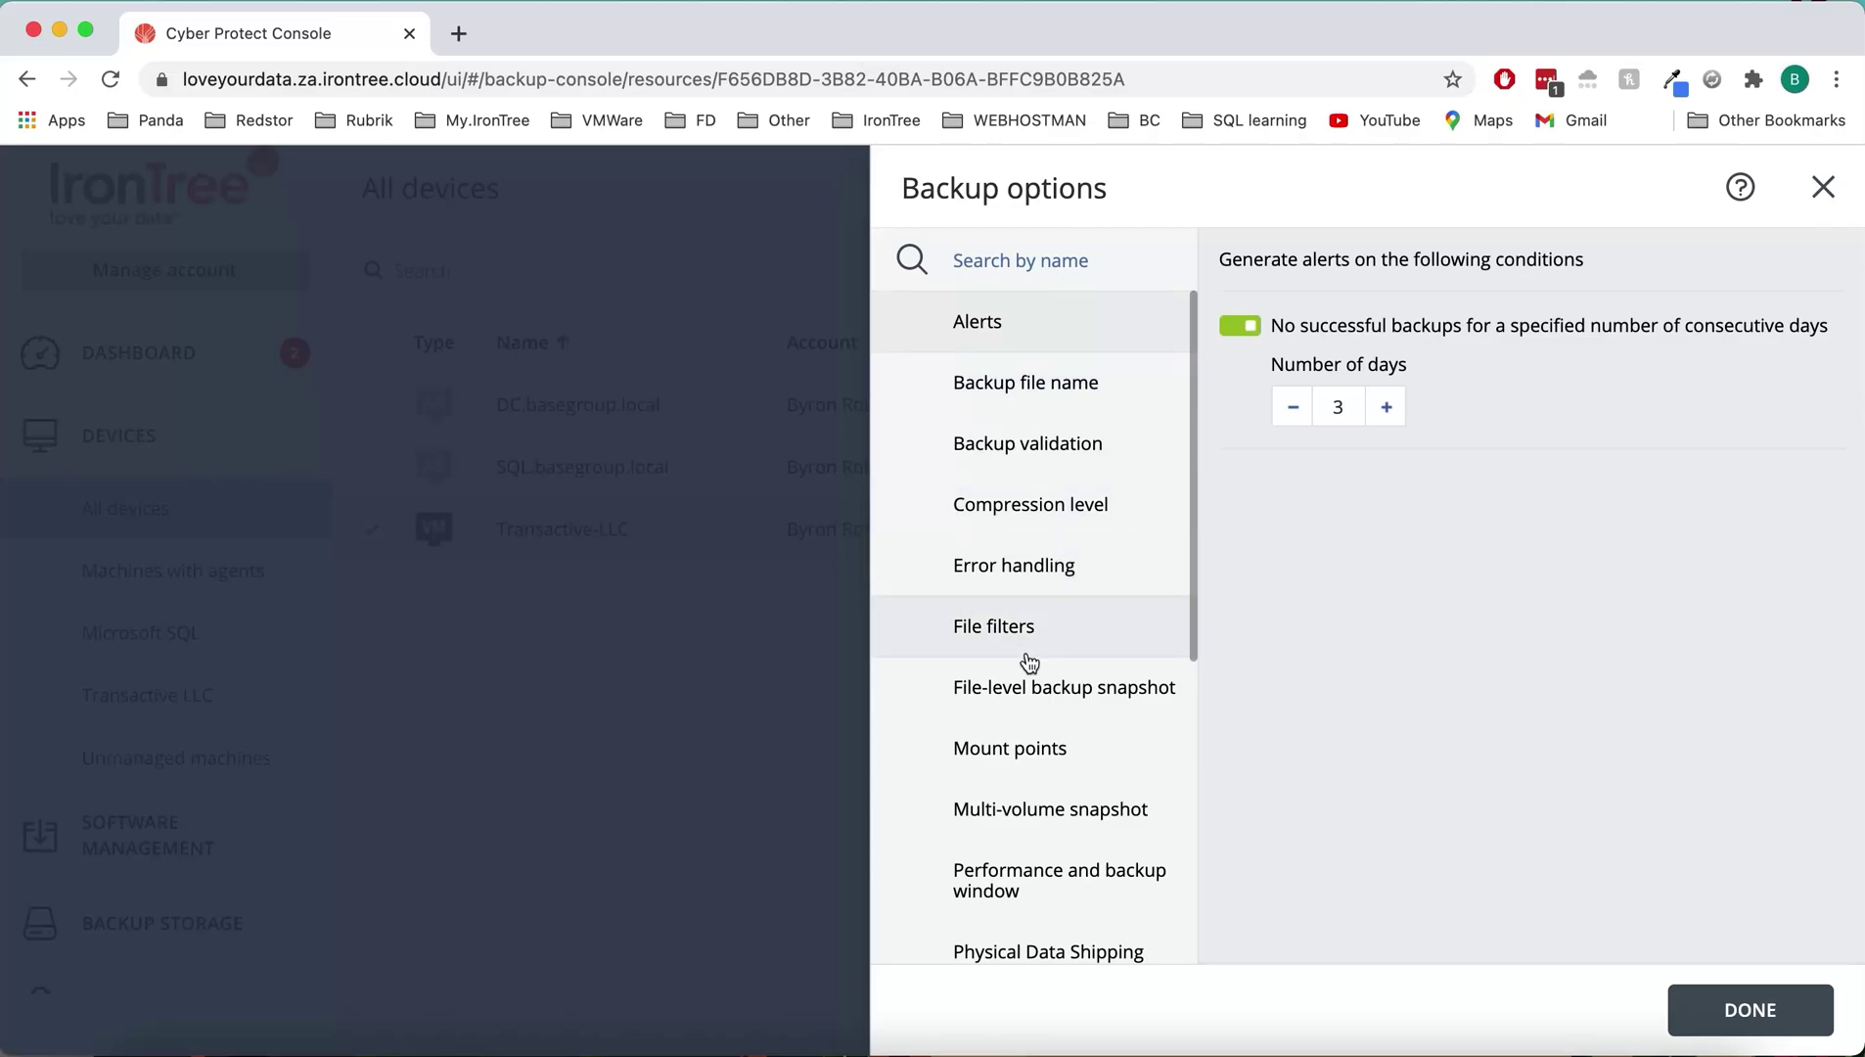
{"action": "left_click", "coordinate": [1072, 636]}
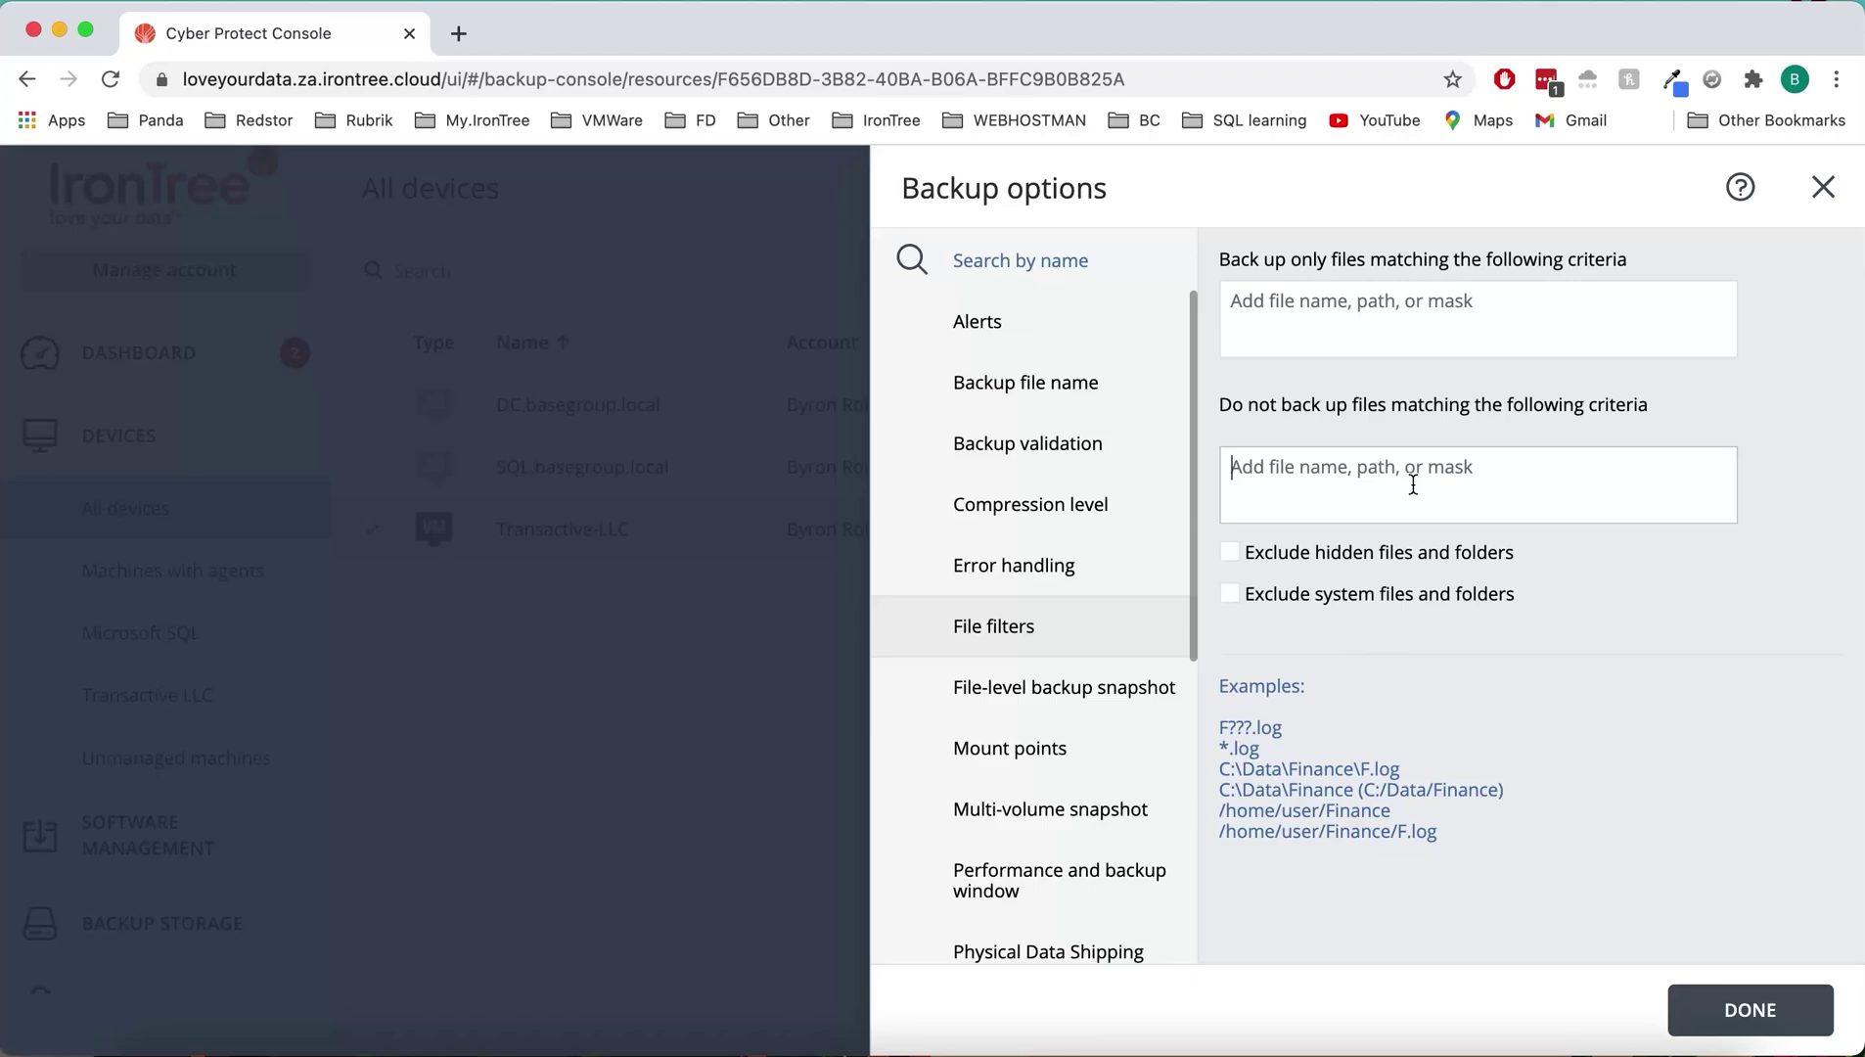
Step: Restart failed tasks automatically, 3 attempts 1 hour apart, and save the backup options
{"action": "left_click", "coordinate": [1482, 494]}
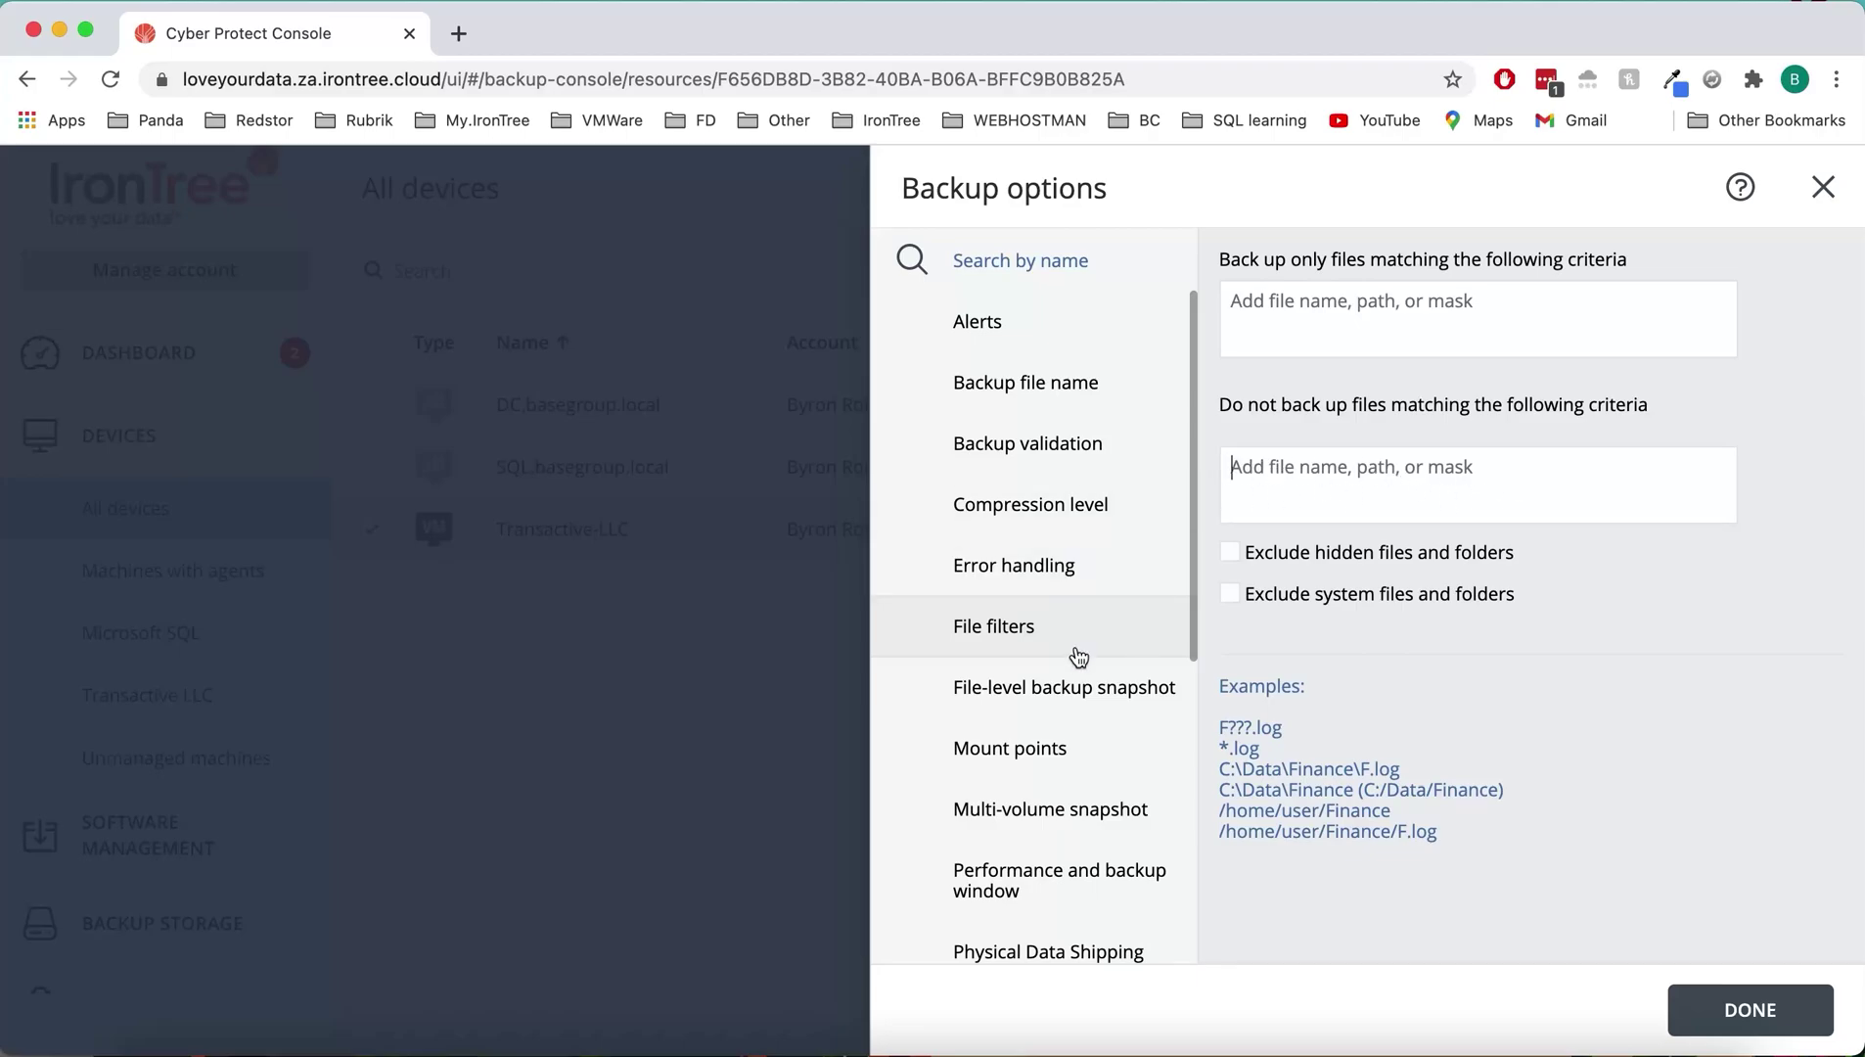
{"action": "scroll", "coordinate": [1079, 655], "scroll_direction": "down", "scroll_amount": 10}
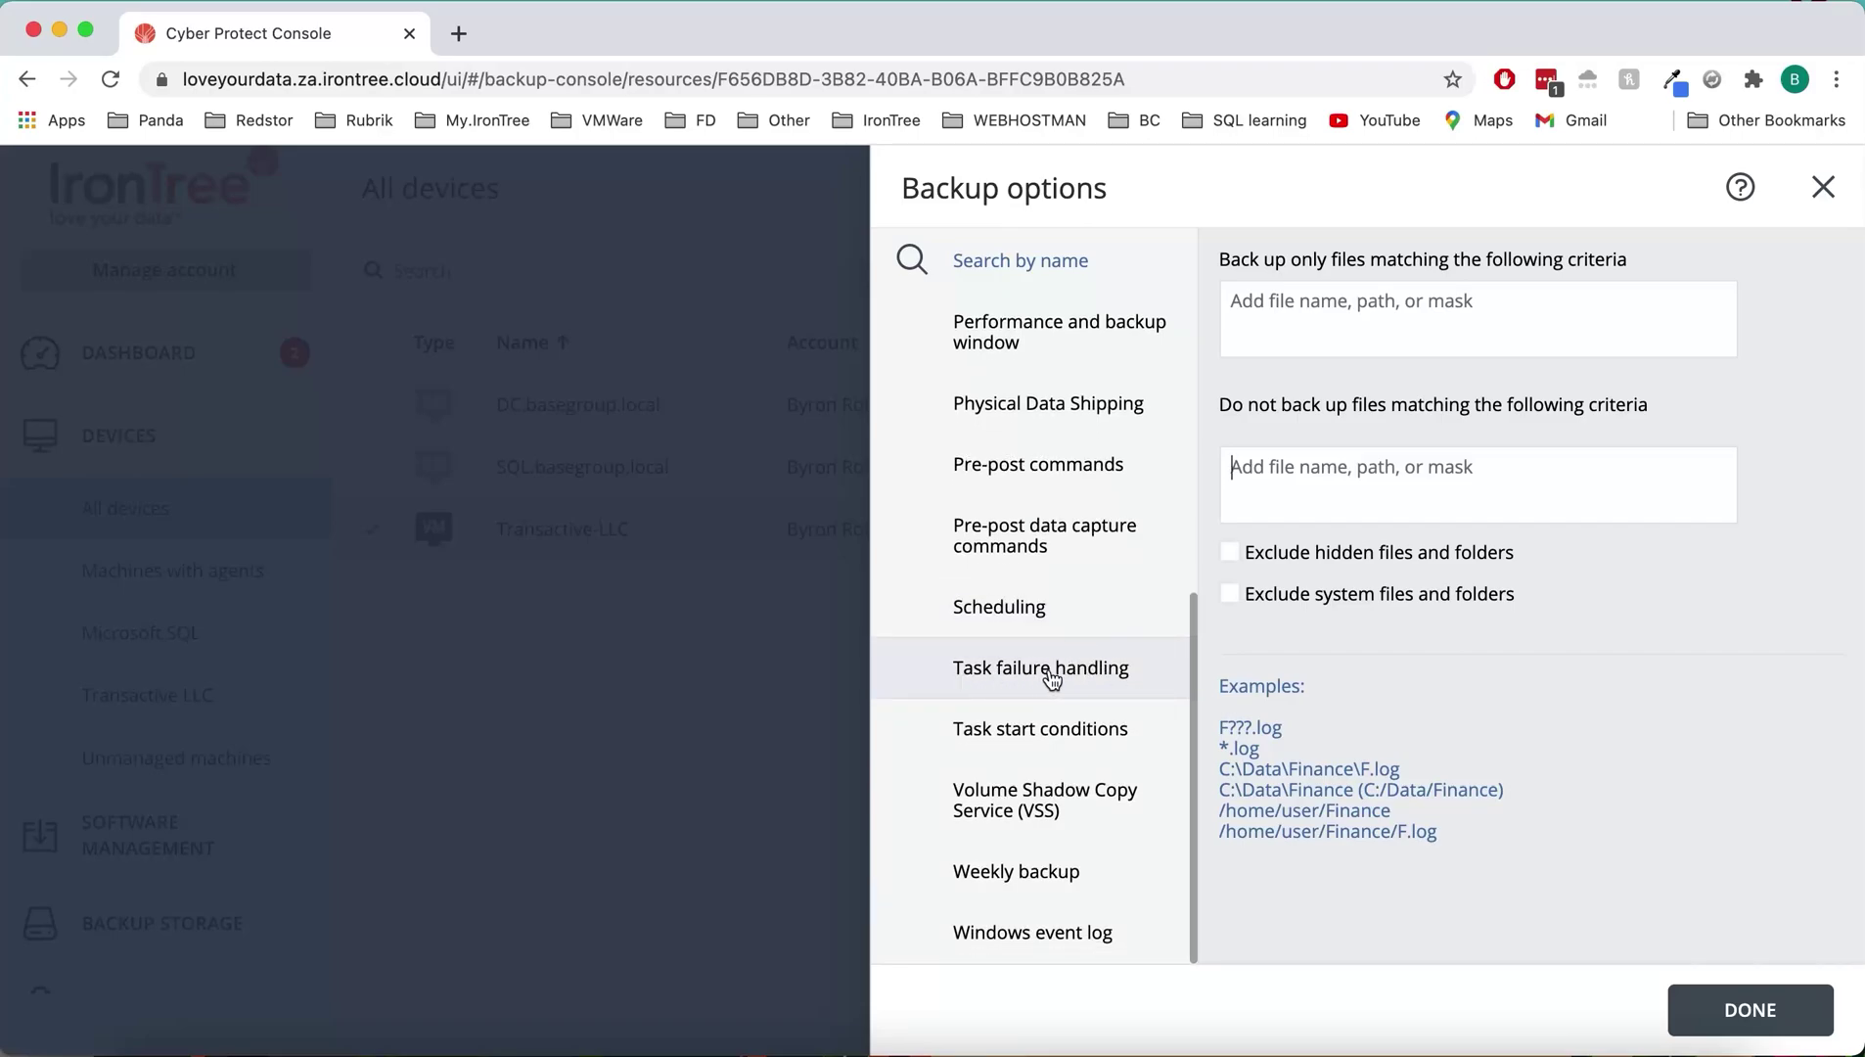
{"action": "left_click", "coordinate": [1052, 675]}
{"action": "left_click", "coordinate": [1374, 331]}
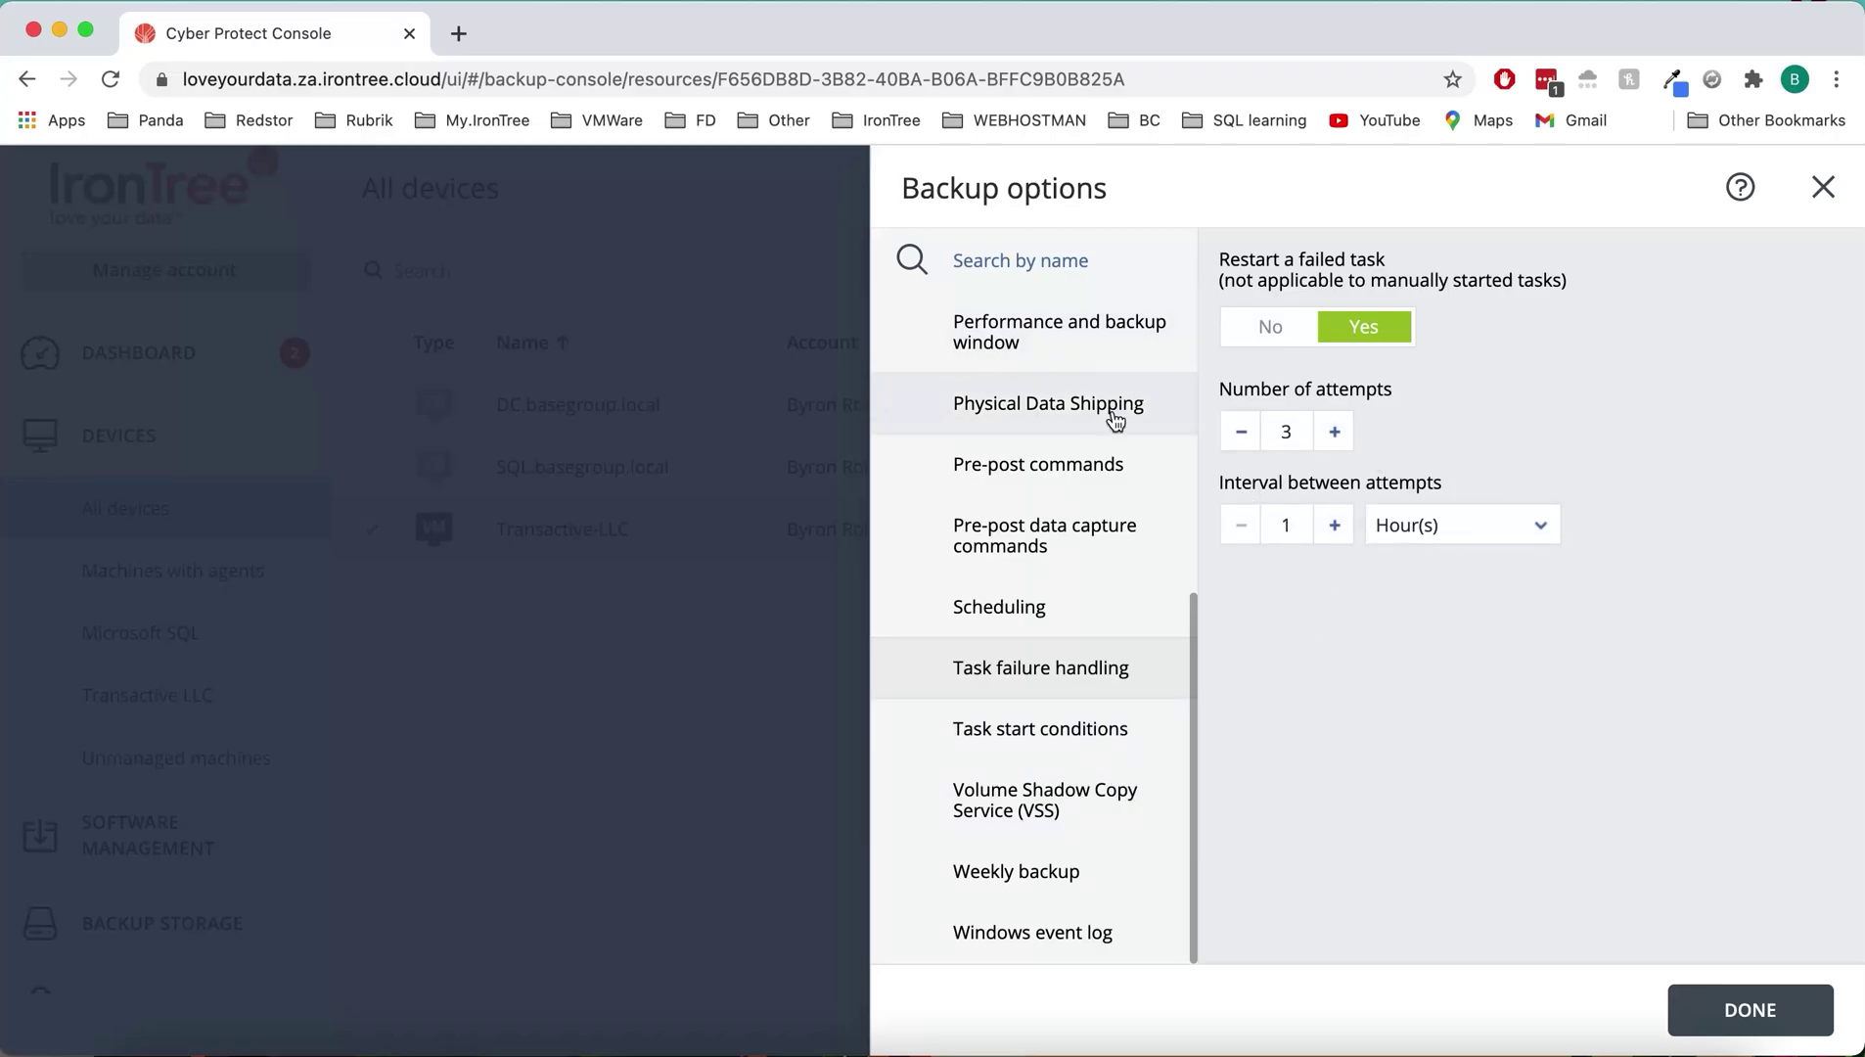
{"action": "left_click", "coordinate": [1740, 1008]}
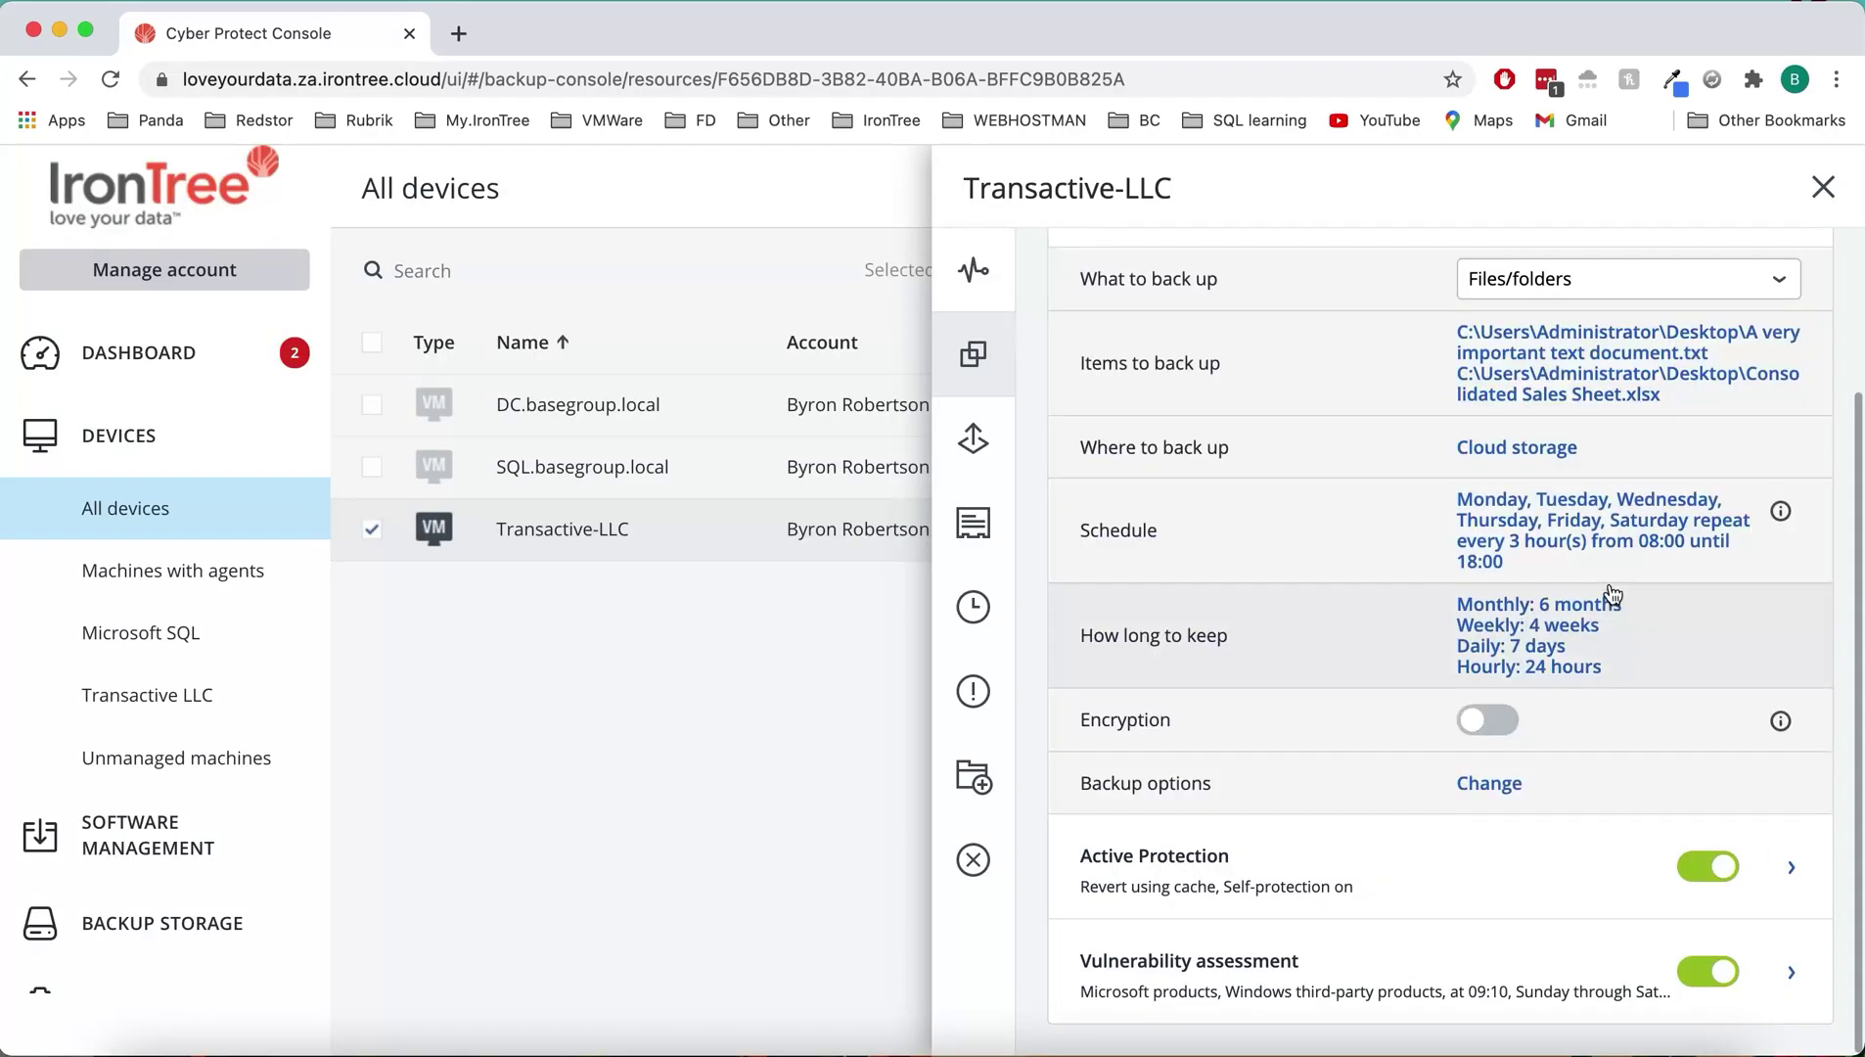
{"action": "scroll", "coordinate": [1612, 594], "scroll_direction": "up", "scroll_amount": 3}
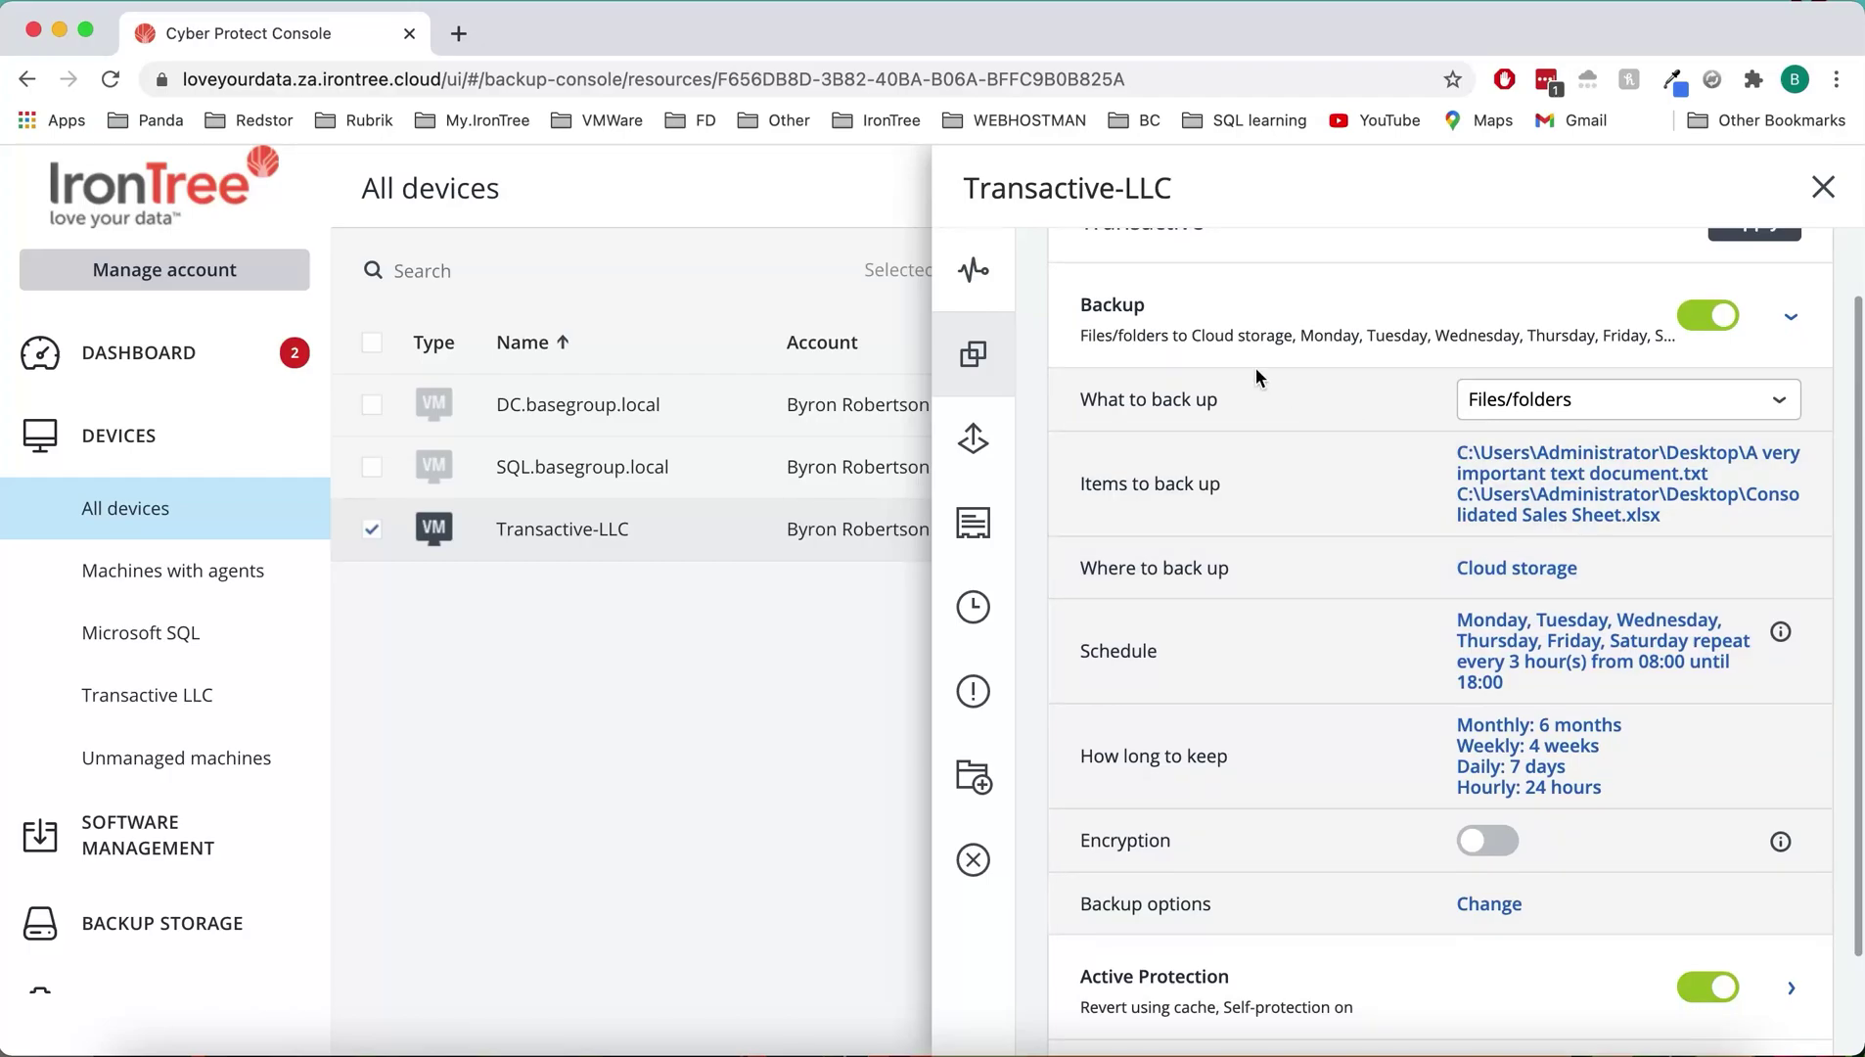
{"action": "scroll", "coordinate": [1394, 782], "scroll_direction": "down", "scroll_amount": 3}
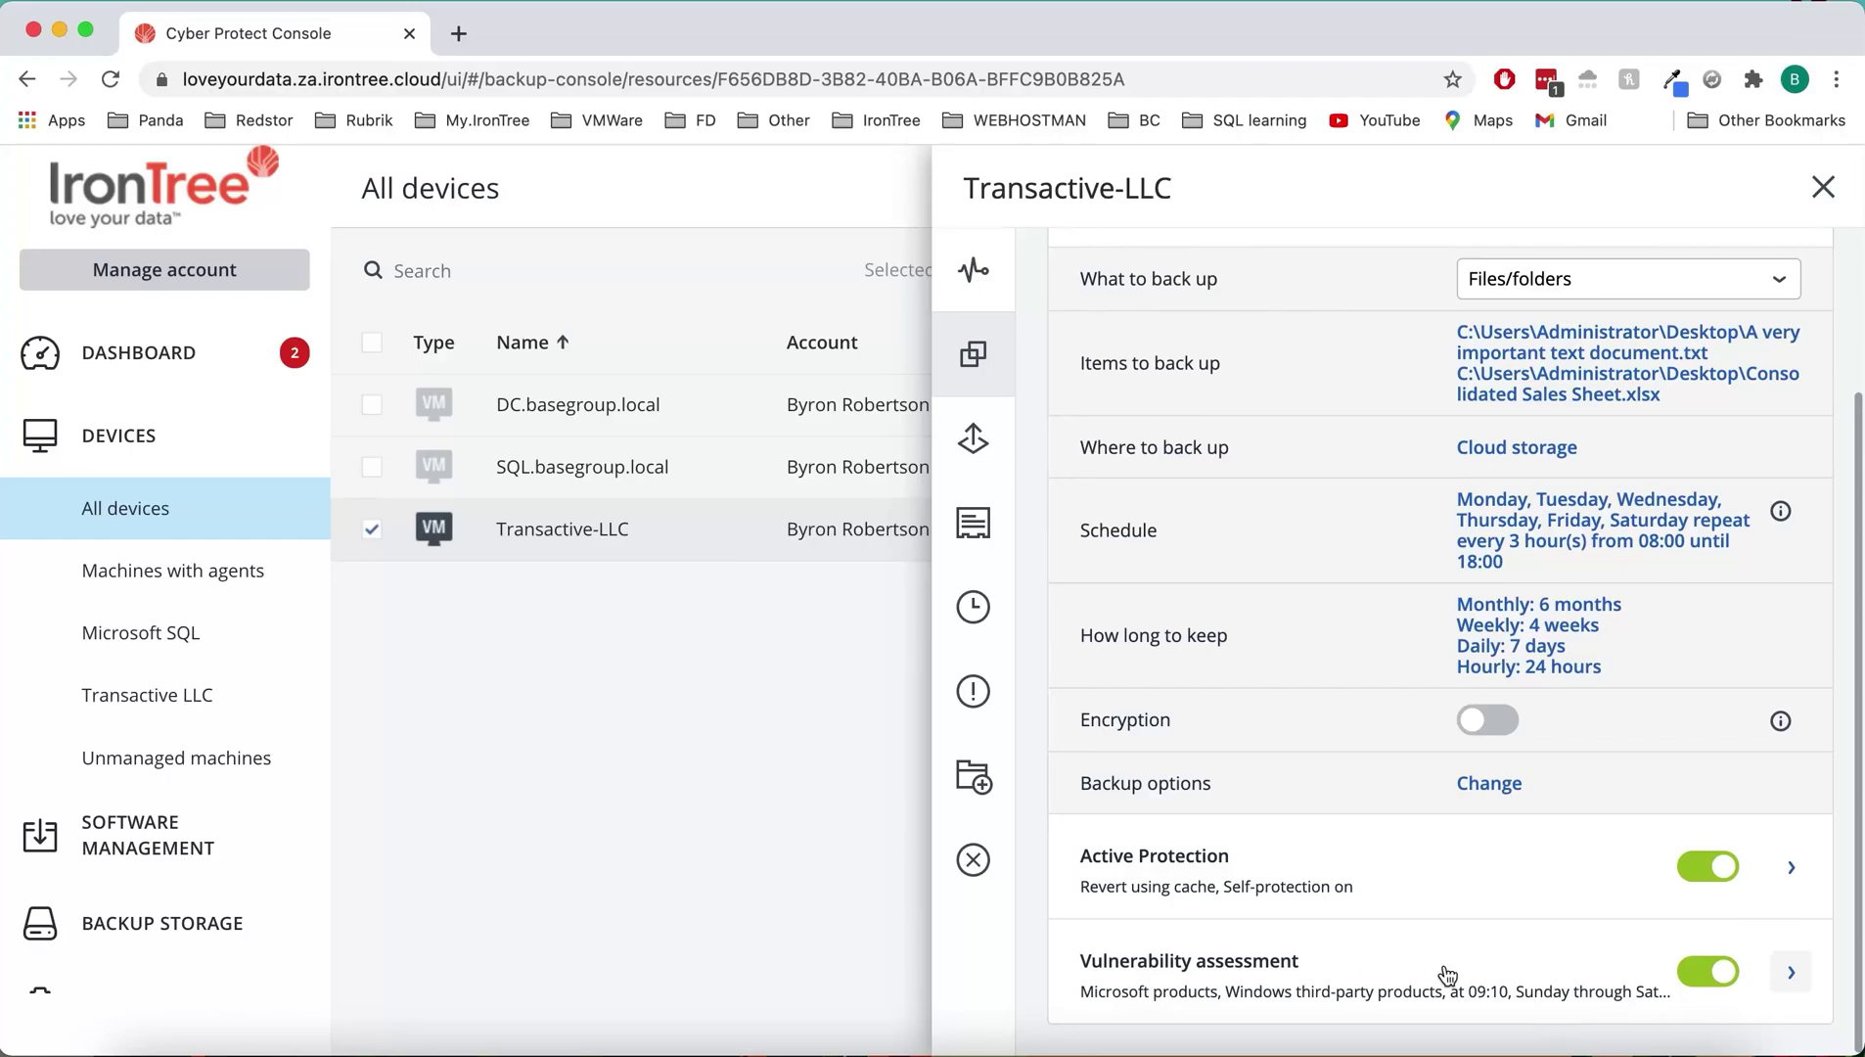
{"action": "scroll", "coordinate": [1554, 922], "scroll_direction": "up", "scroll_amount": 1}
{"action": "scroll", "coordinate": [1546, 922], "scroll_direction": "down", "scroll_amount": 1}
{"action": "scroll", "coordinate": [1451, 890], "scroll_direction": "up", "scroll_amount": 1}
{"action": "scroll", "coordinate": [1451, 892], "scroll_direction": "up", "scroll_amount": 3}
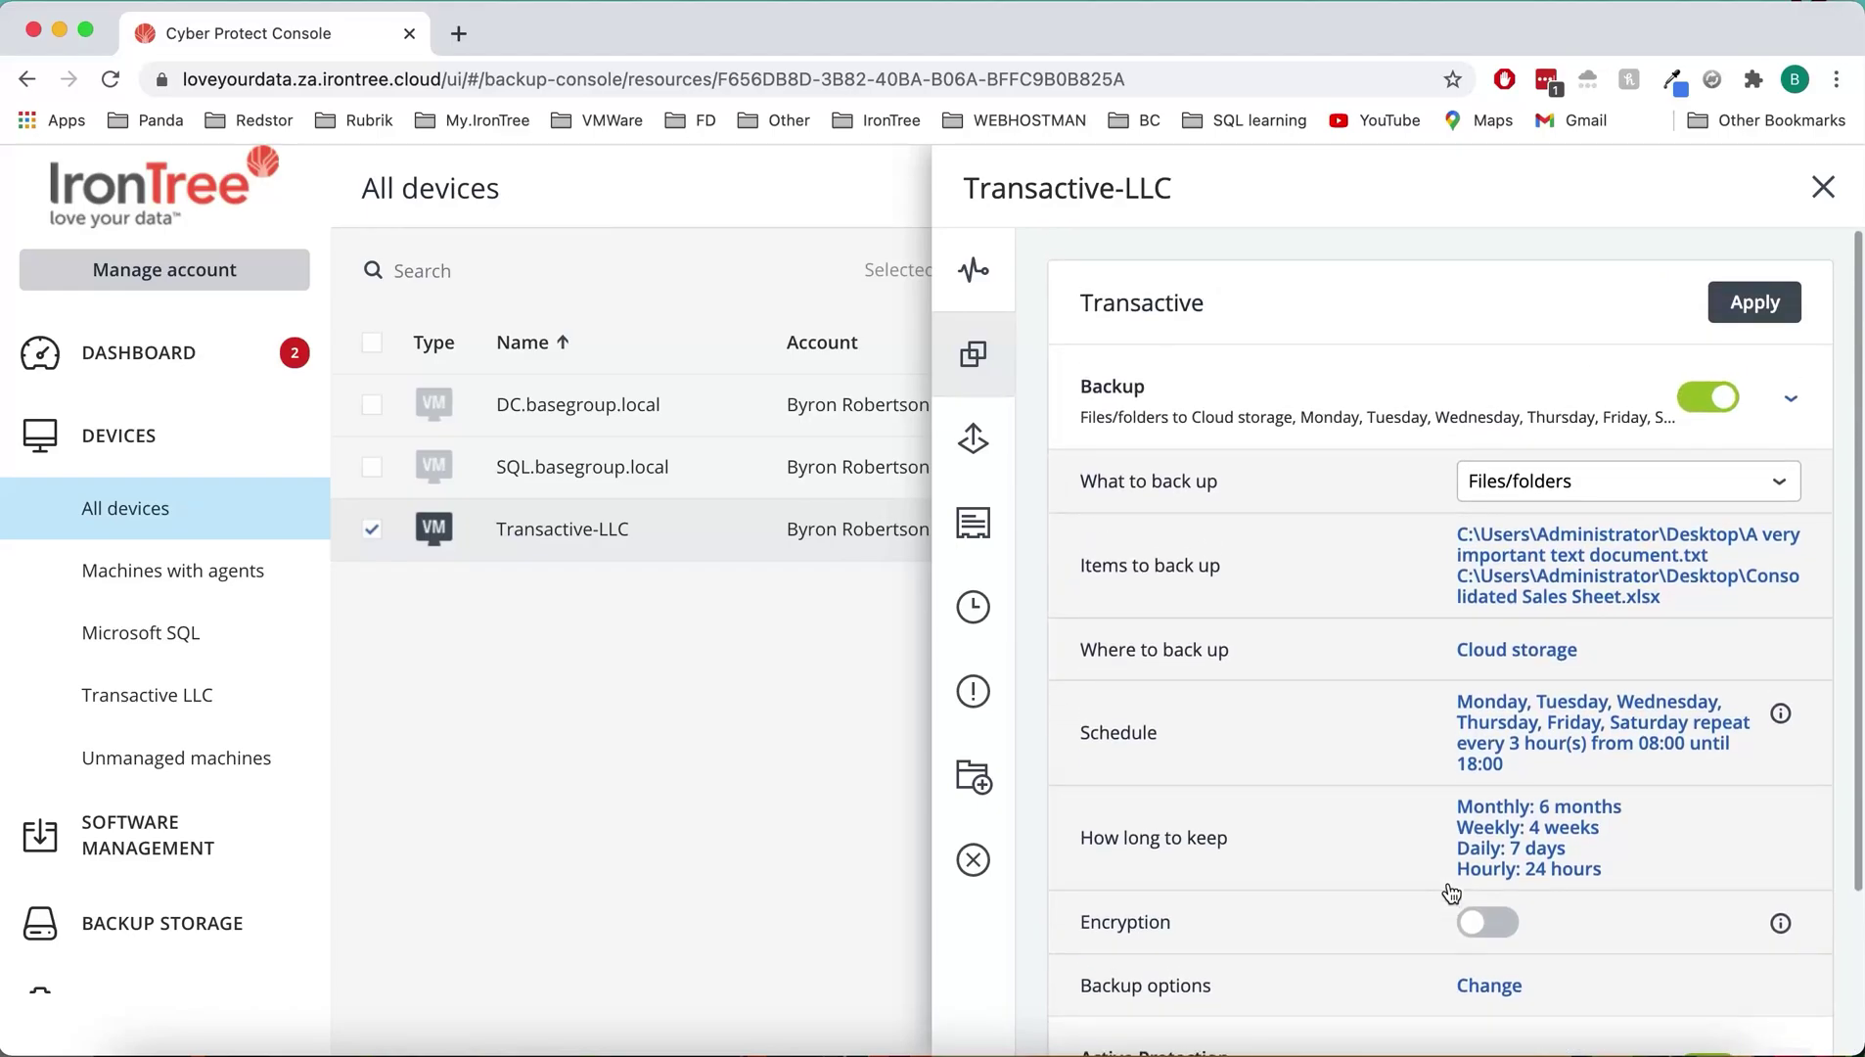
Step: Apply the Transactive plan to Transactive-LLC and run its backup immediately
{"action": "left_click", "coordinate": [1756, 305]}
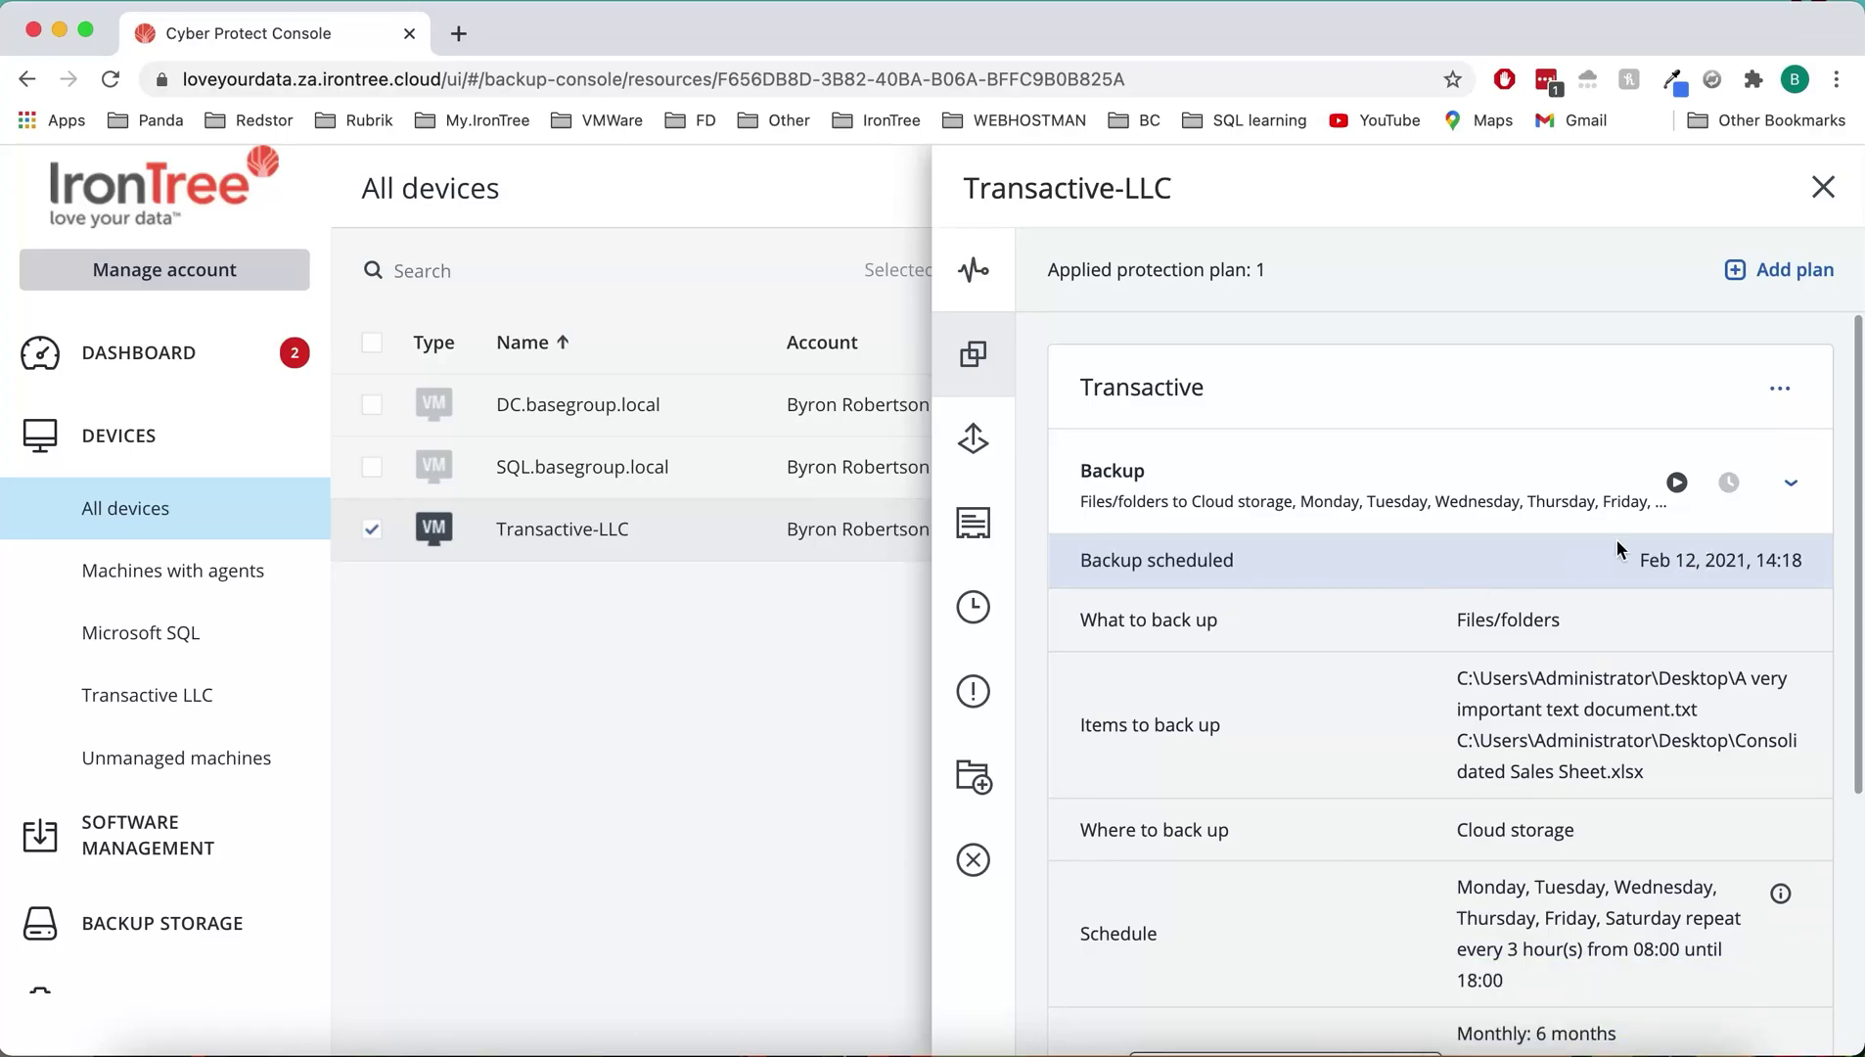
{"action": "left_click", "coordinate": [1678, 483]}
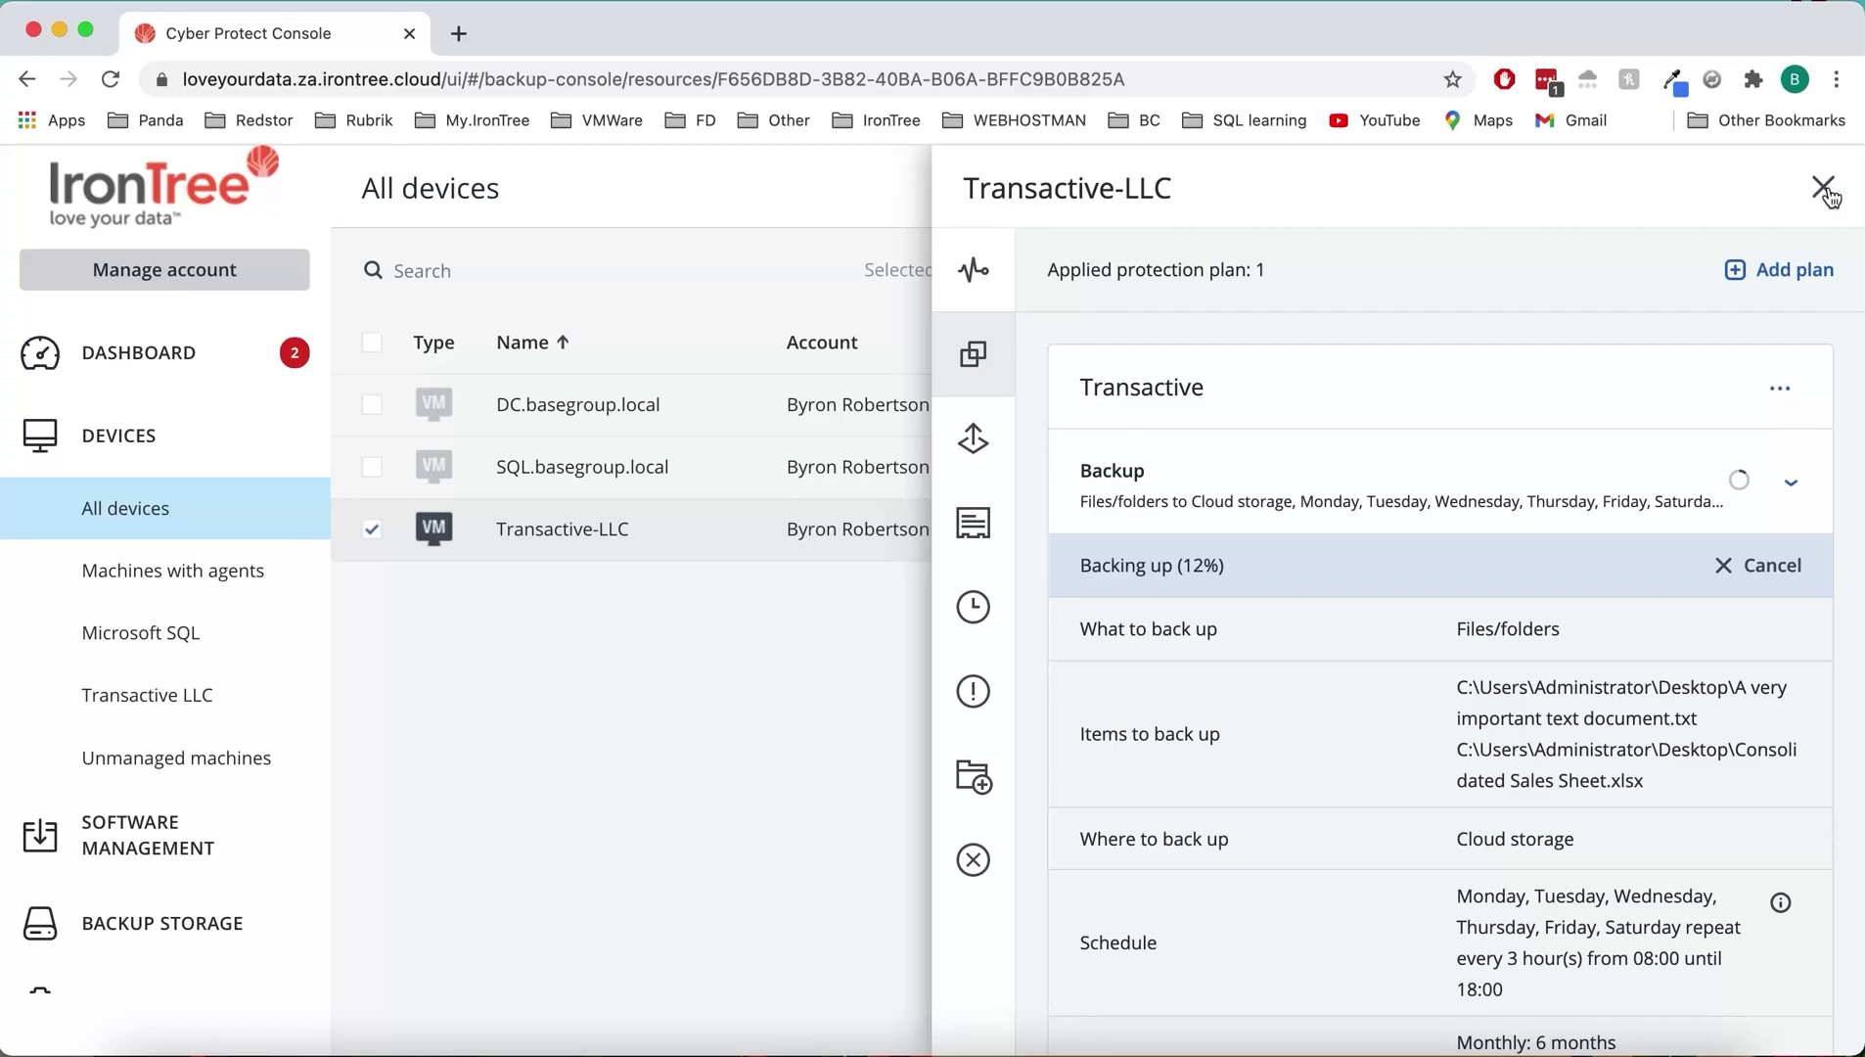
Step: Close the device panel and go to Dashboard > Activities to follow the backup
{"action": "left_click", "coordinate": [1824, 188]}
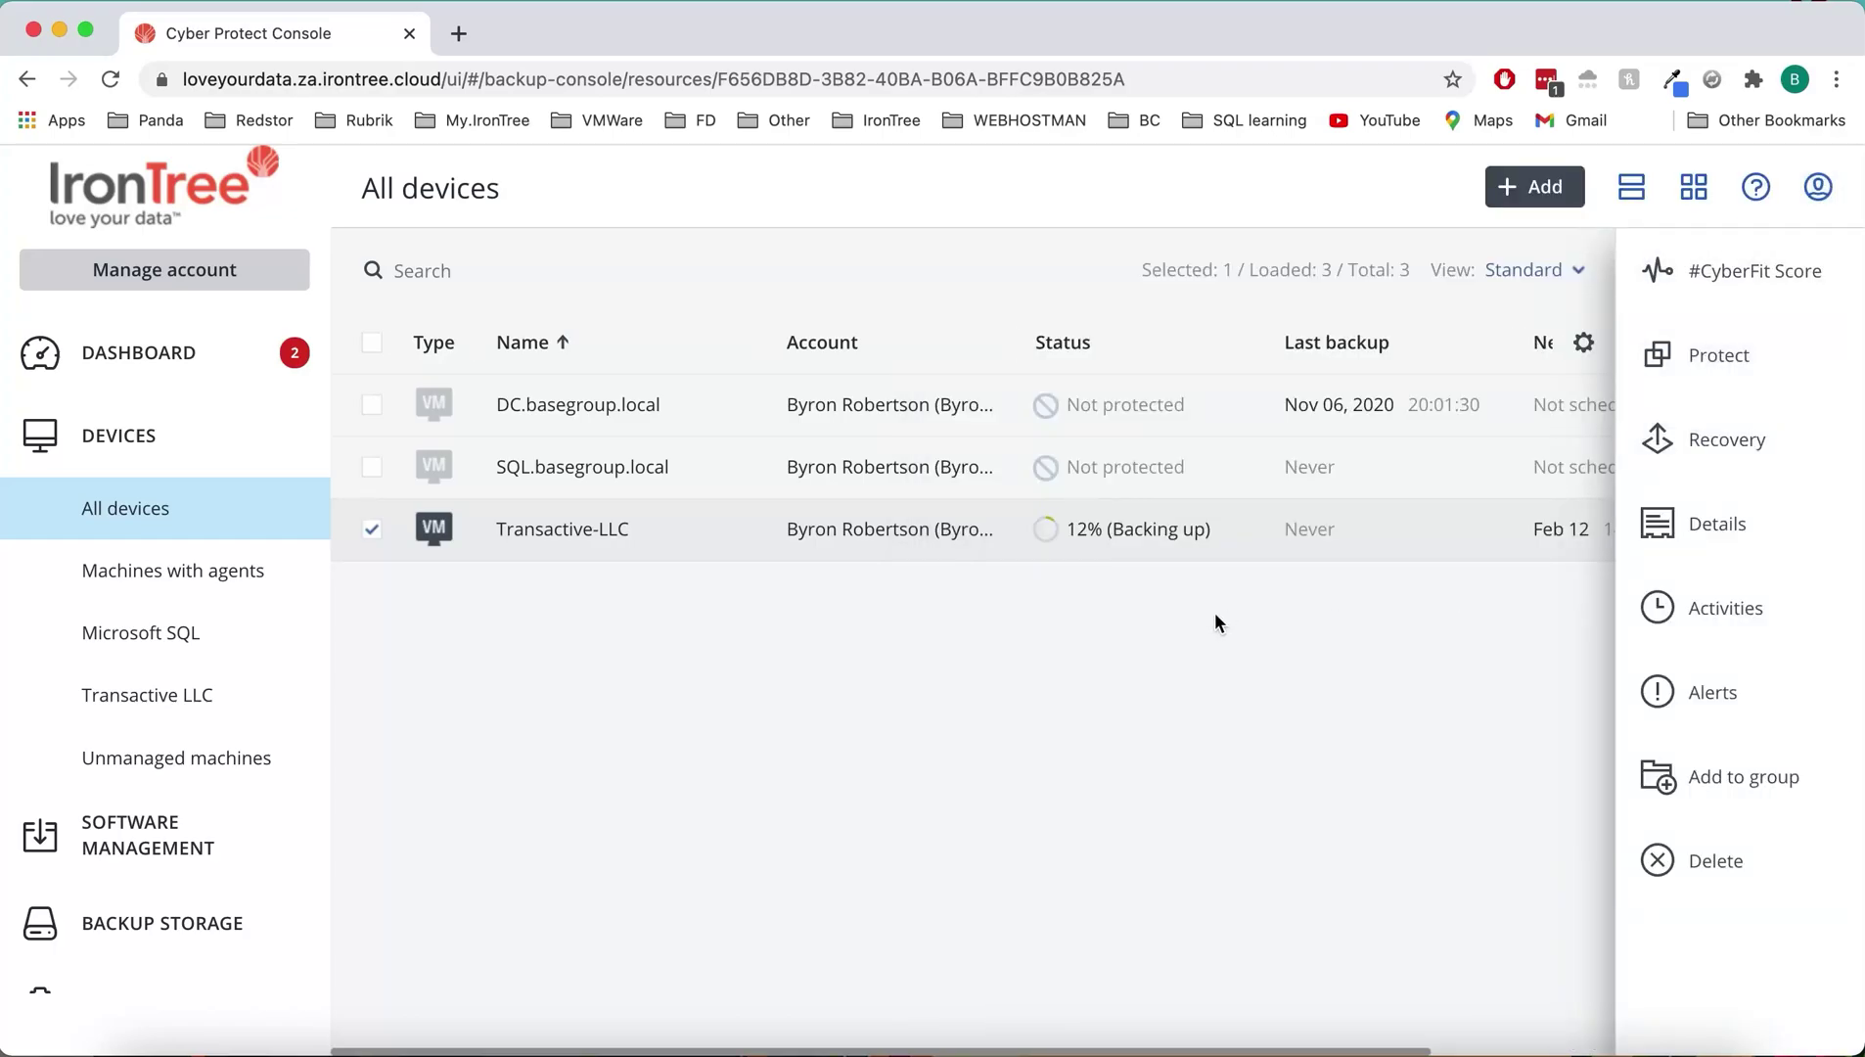
{"action": "left_click", "coordinate": [163, 348]}
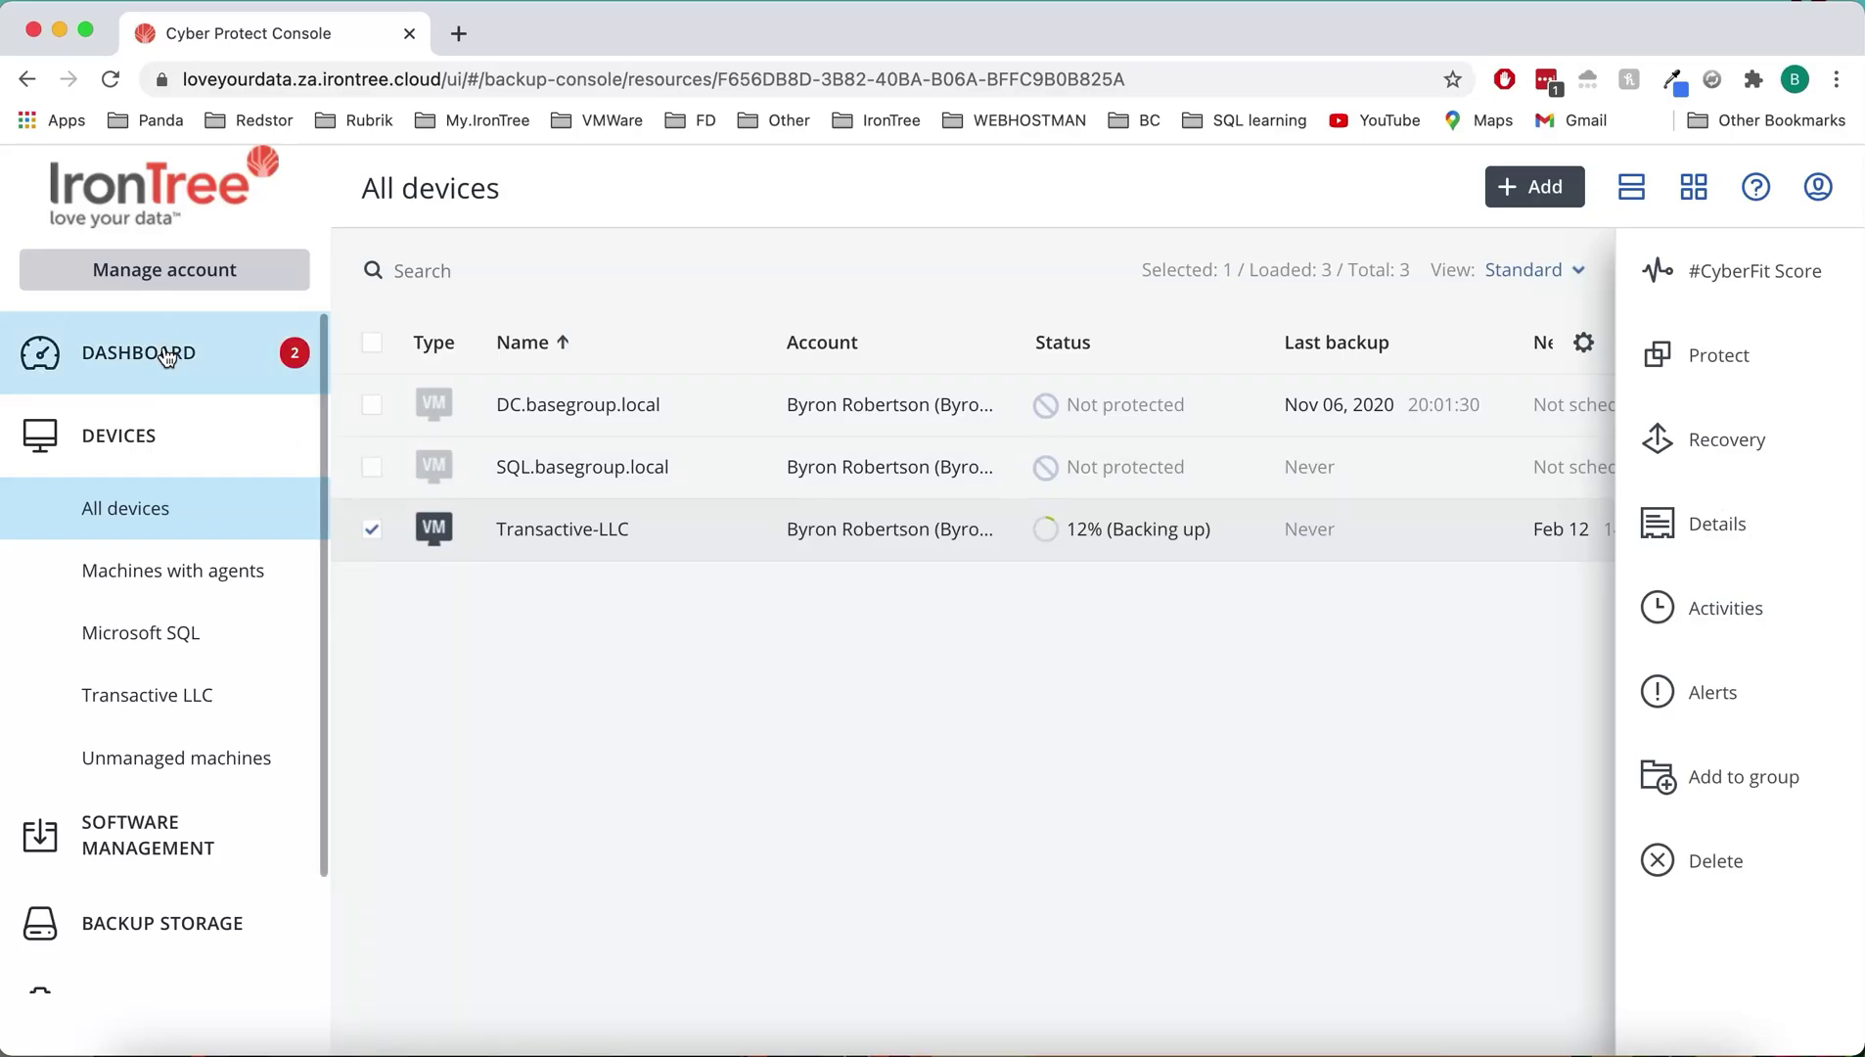
{"action": "left_click", "coordinate": [125, 552]}
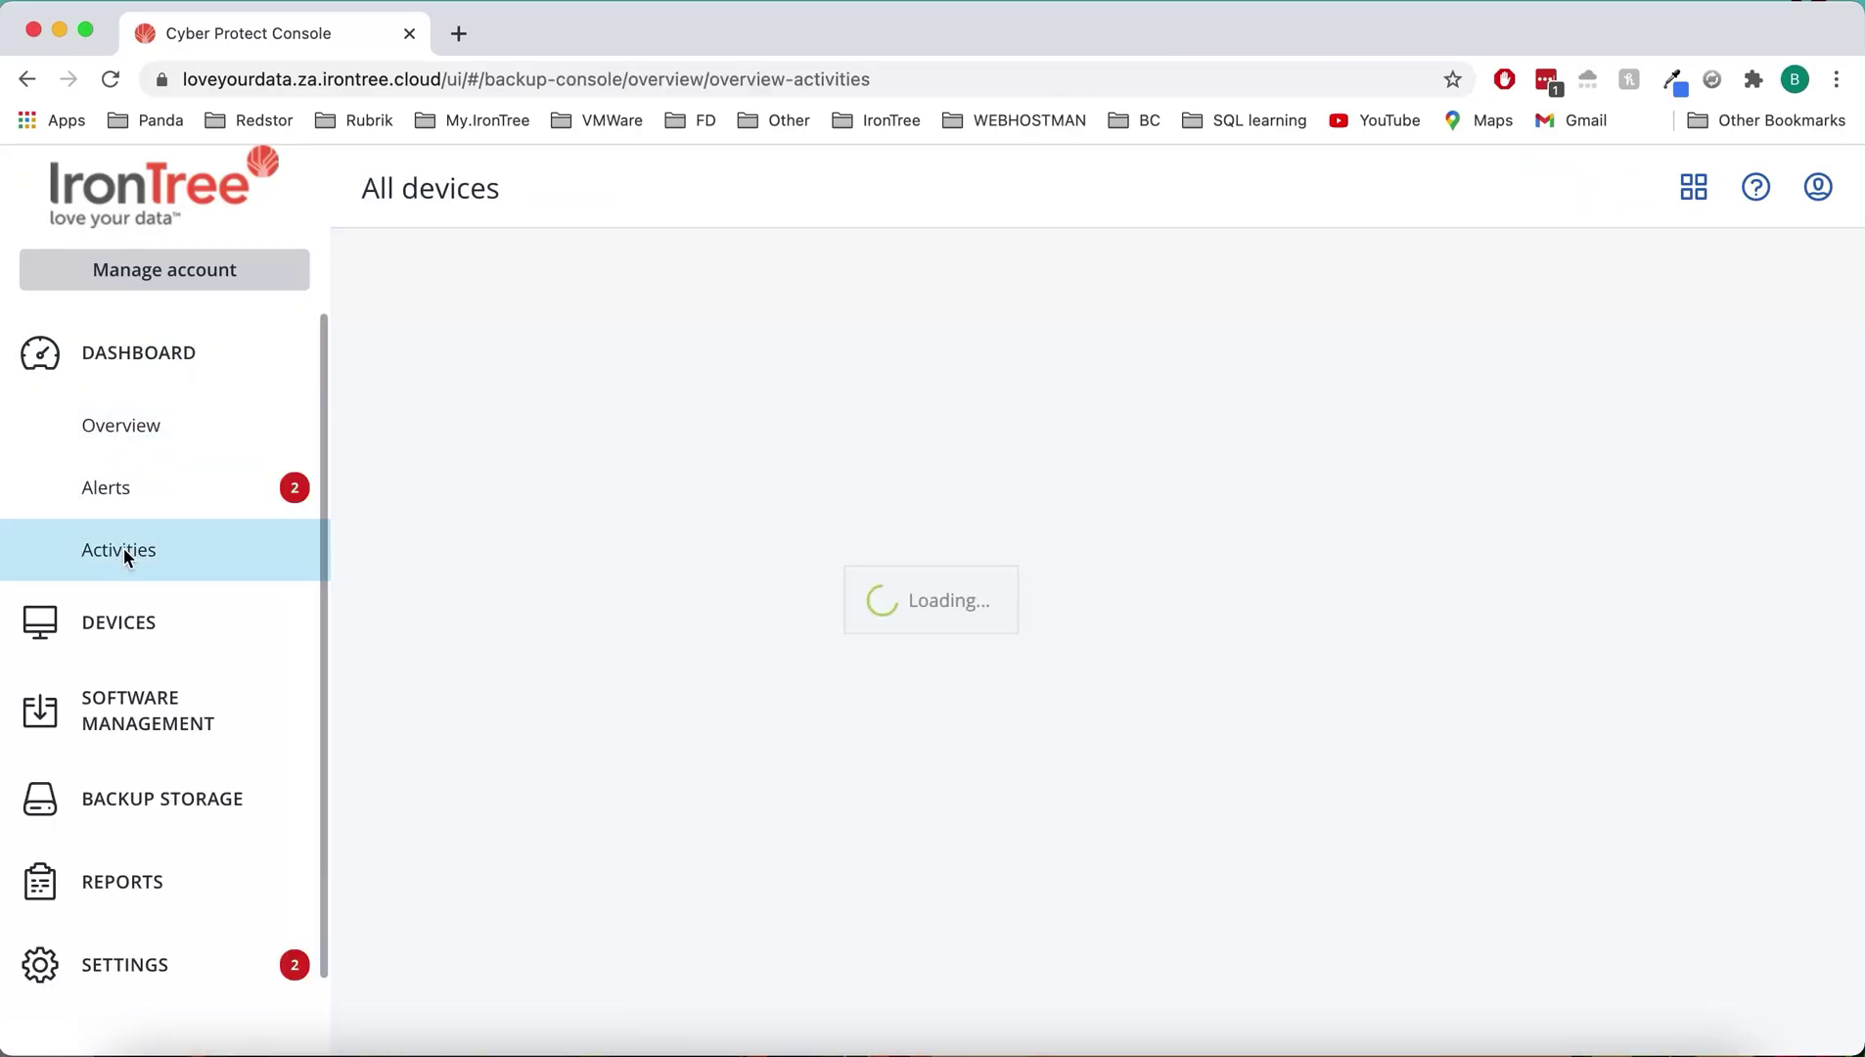